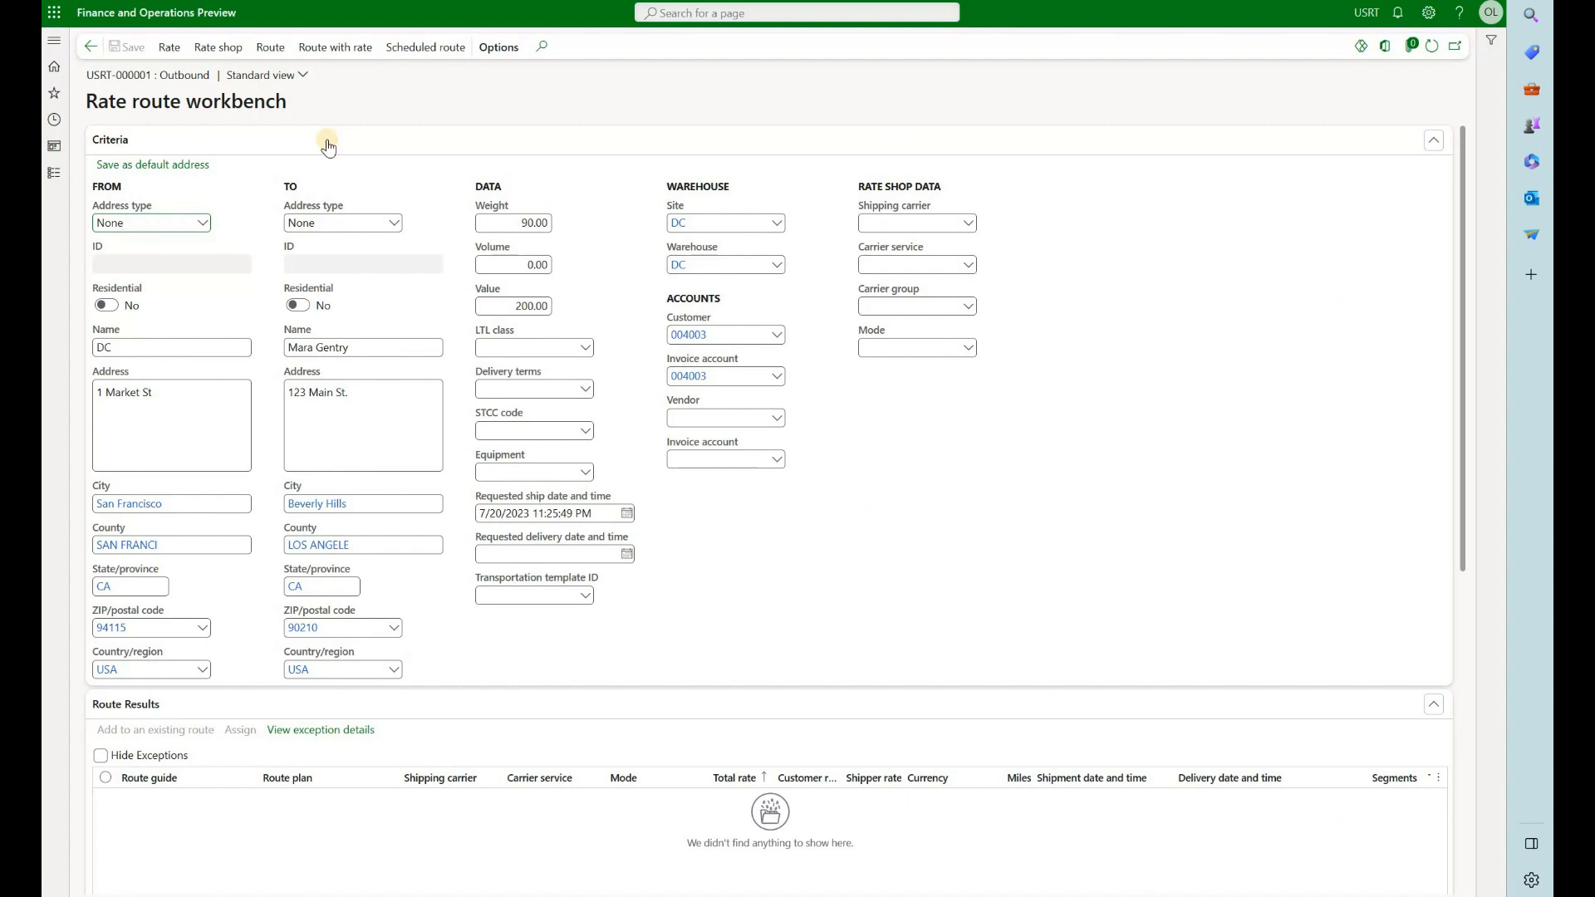
click(347, 50)
scroll(472, 595, down, 3)
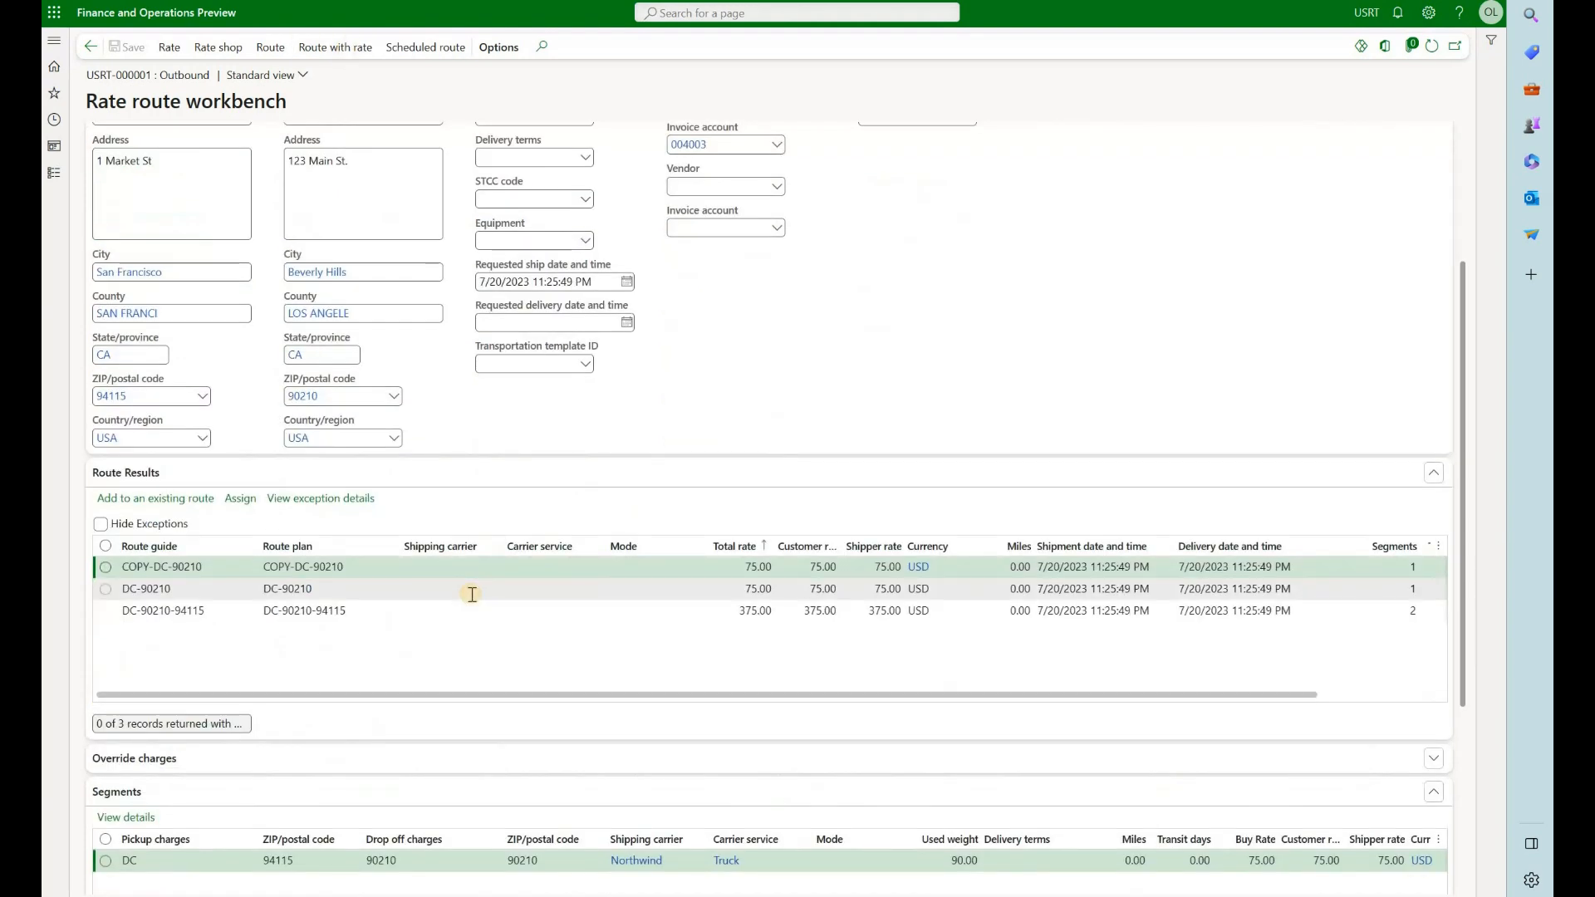
click(345, 611)
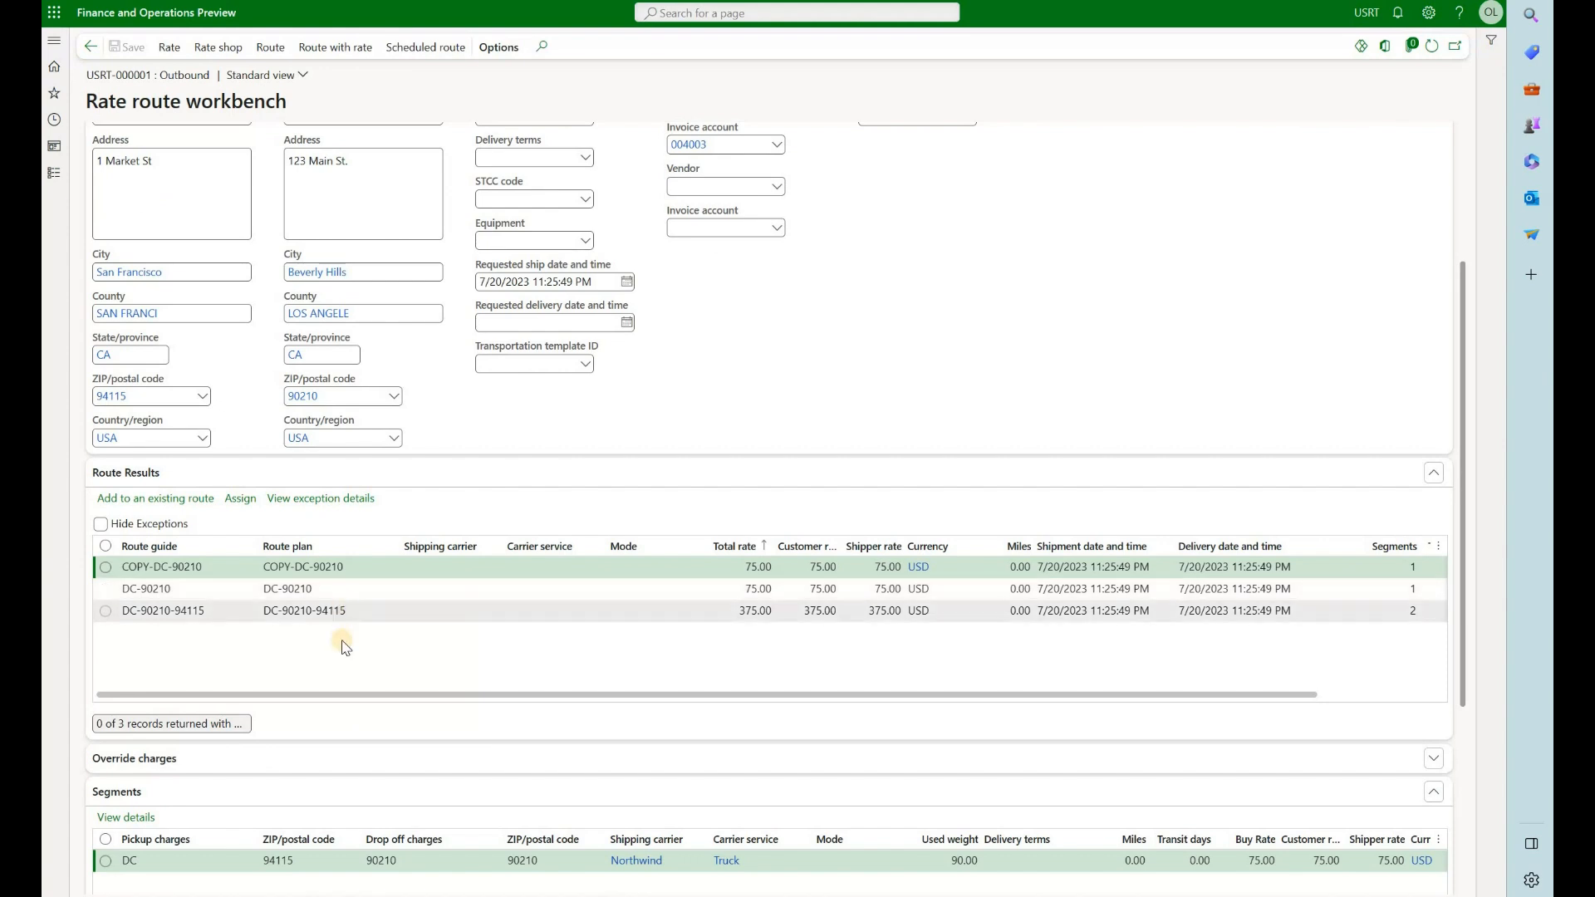
click(241, 501)
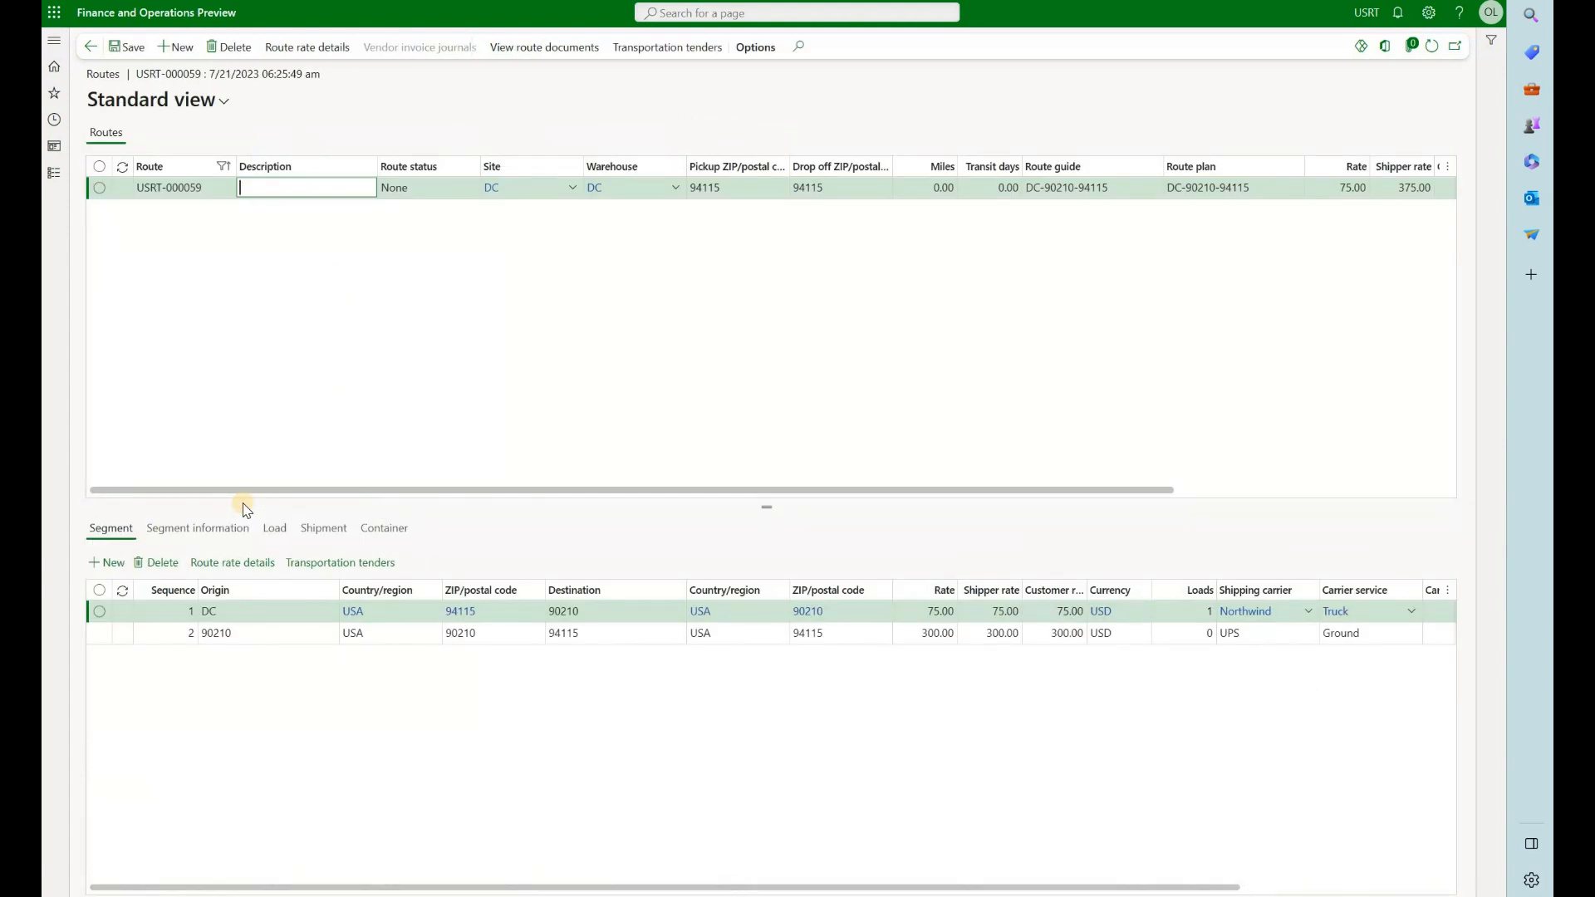
Return to the load details and examine the route, shipping carrier, carrier service and mode in the load header
key(Escape)
key(Escape)
click(171, 280)
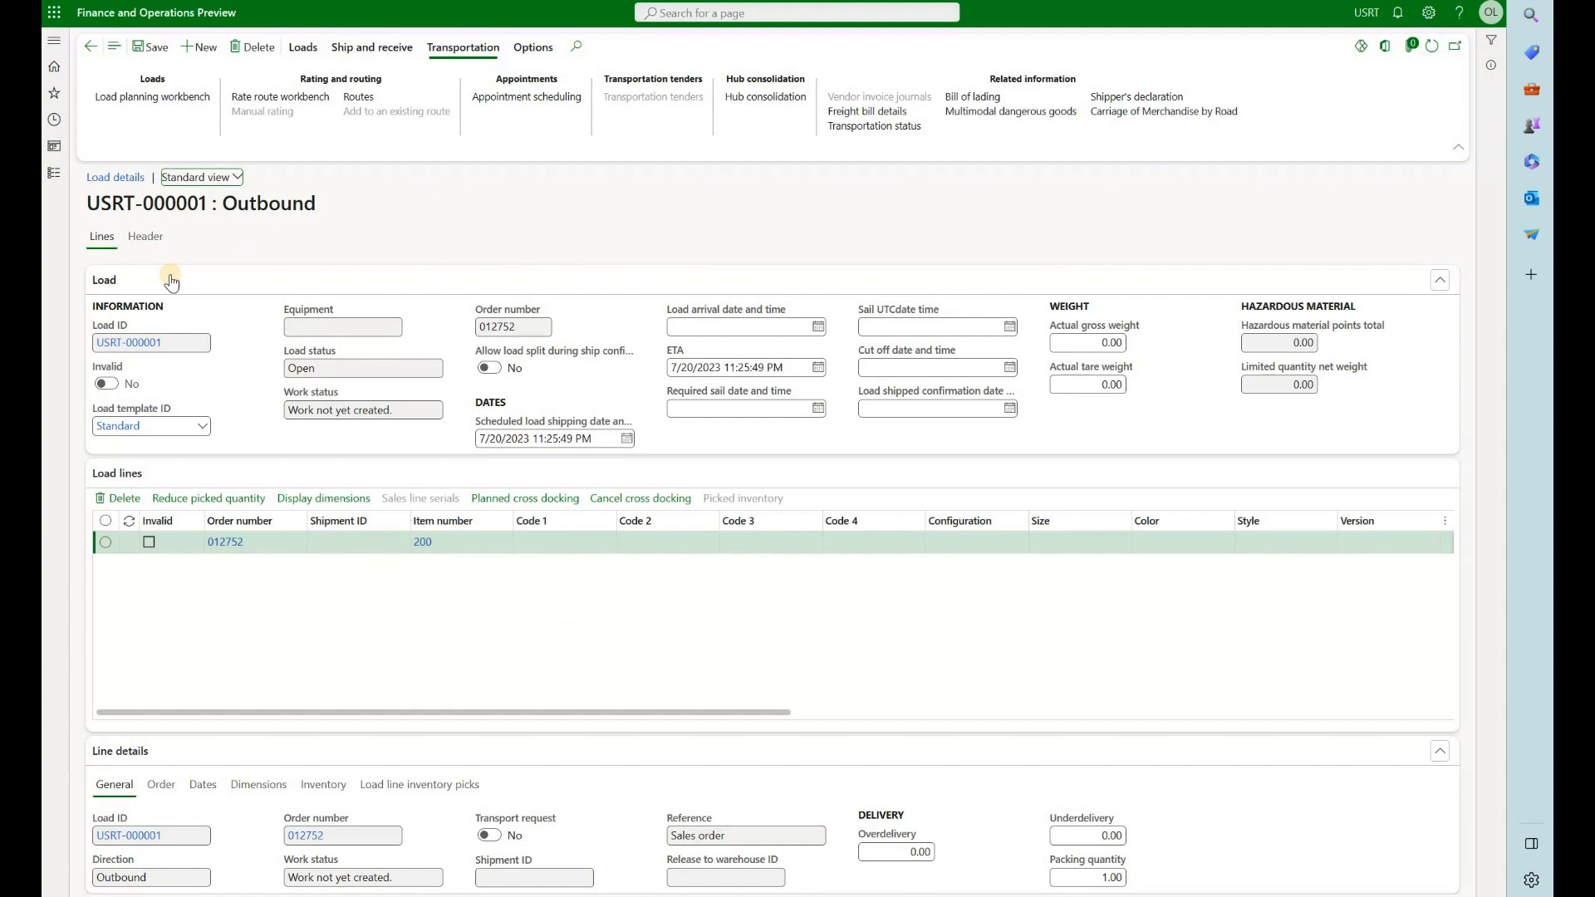
click(155, 238)
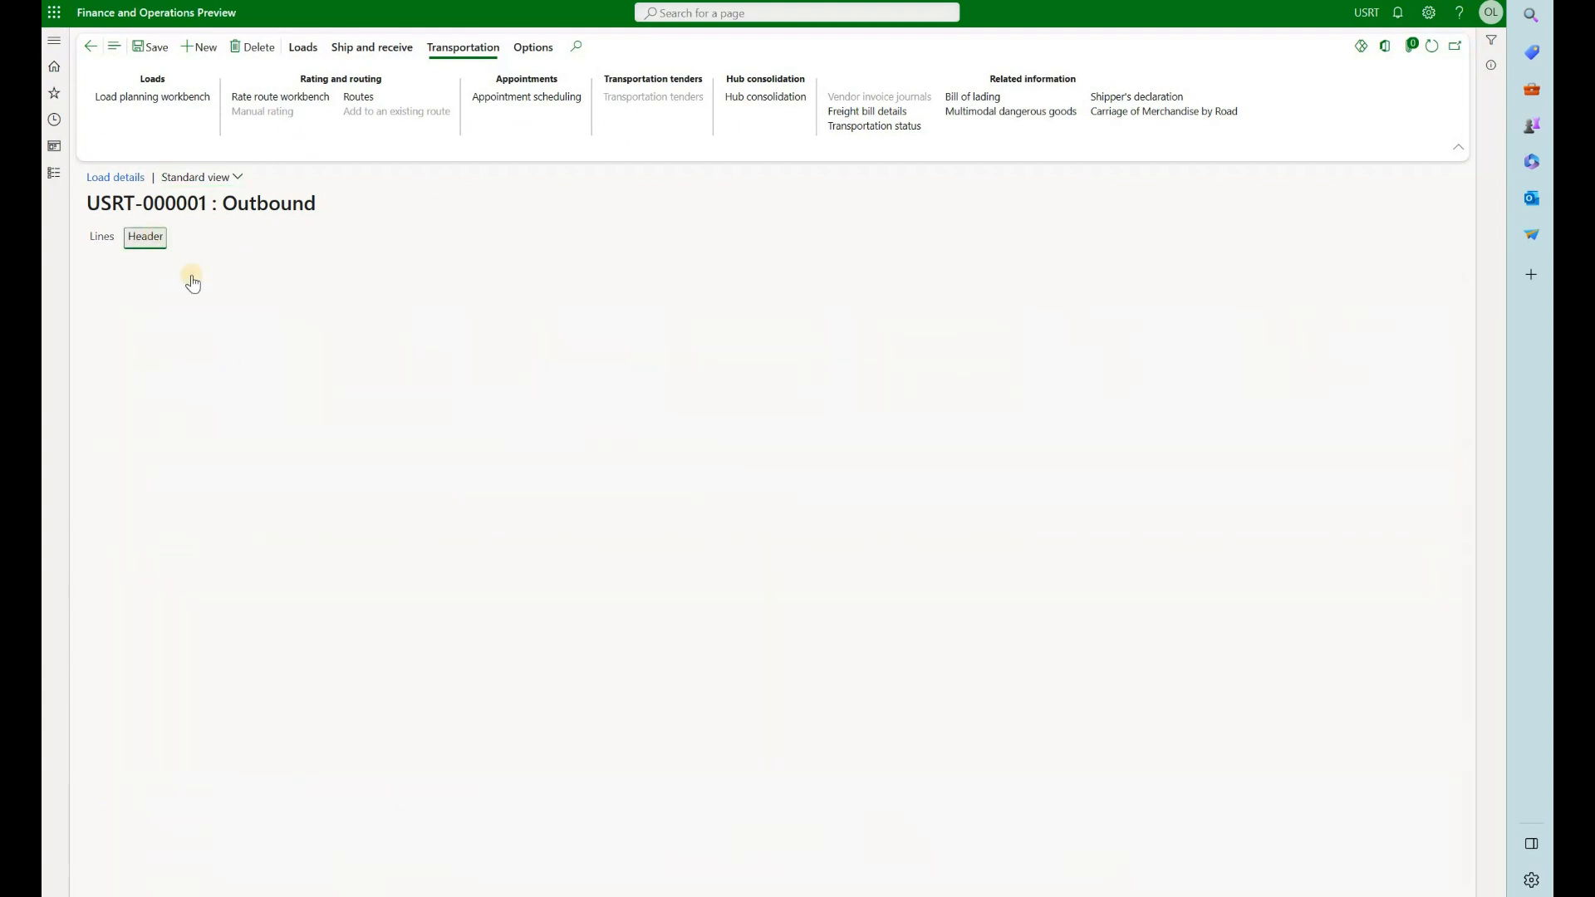
scroll(404, 594, down, 1)
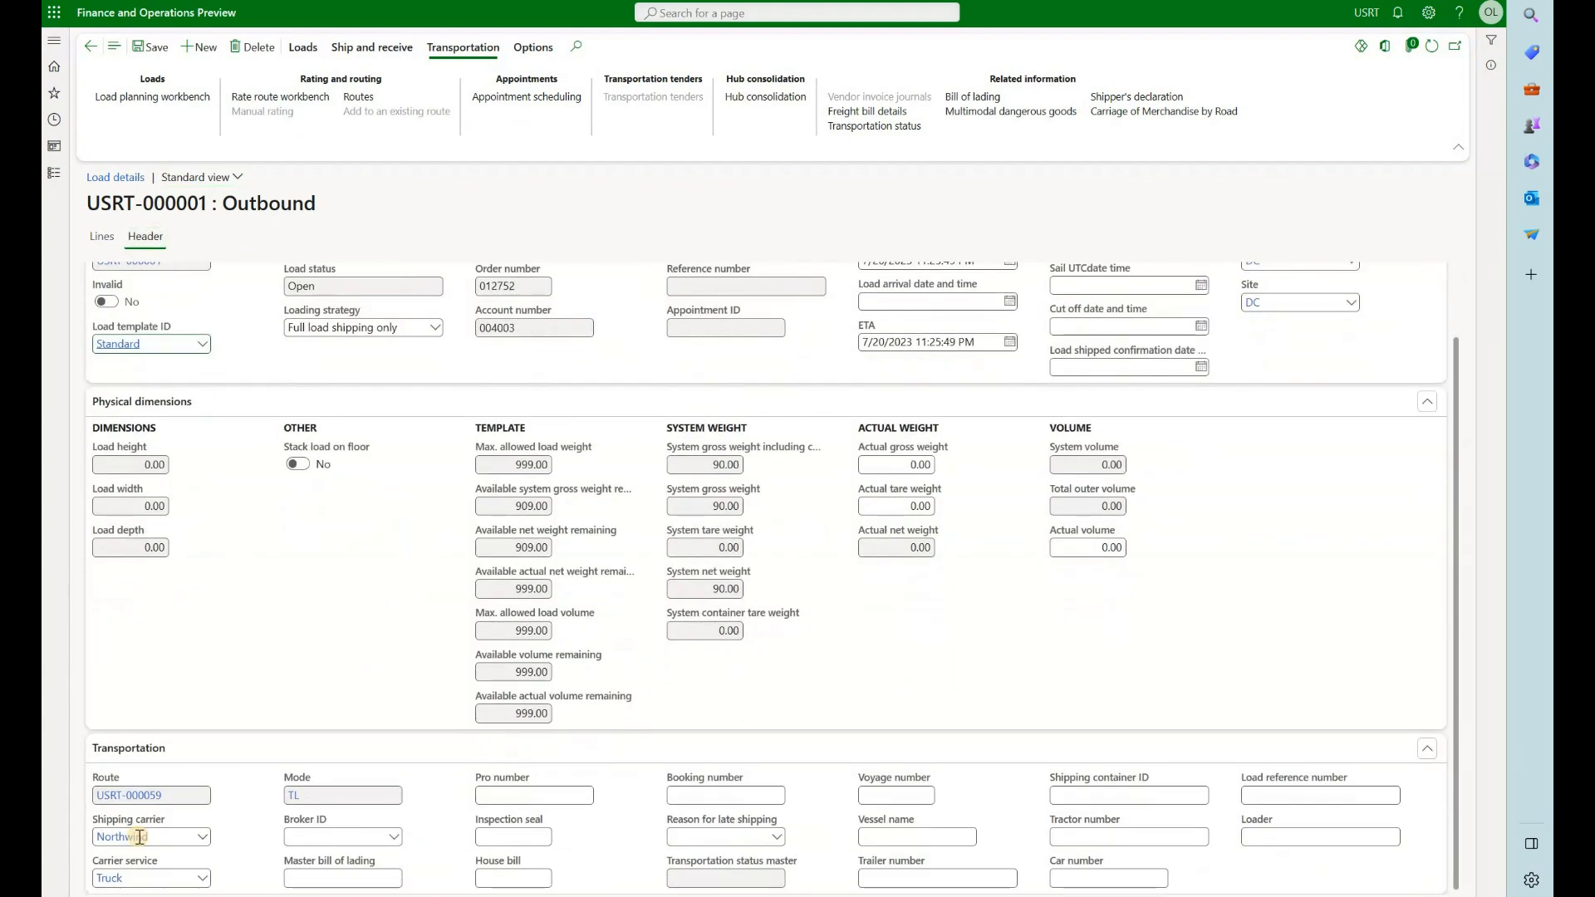
click(188, 800)
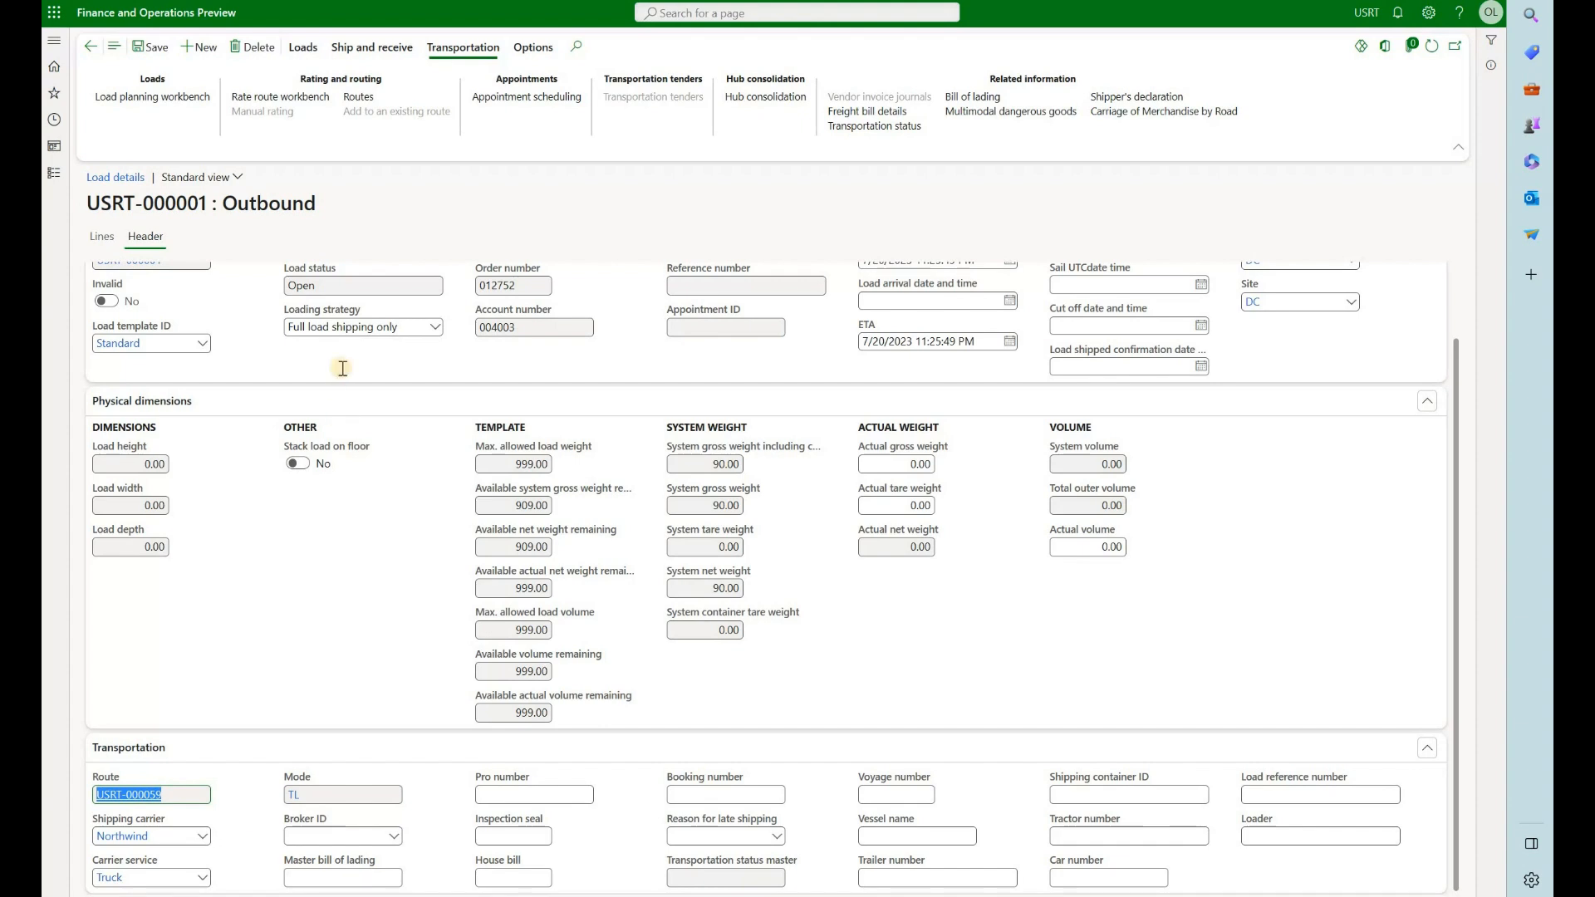
scroll(340, 382, up, 1)
click(270, 480)
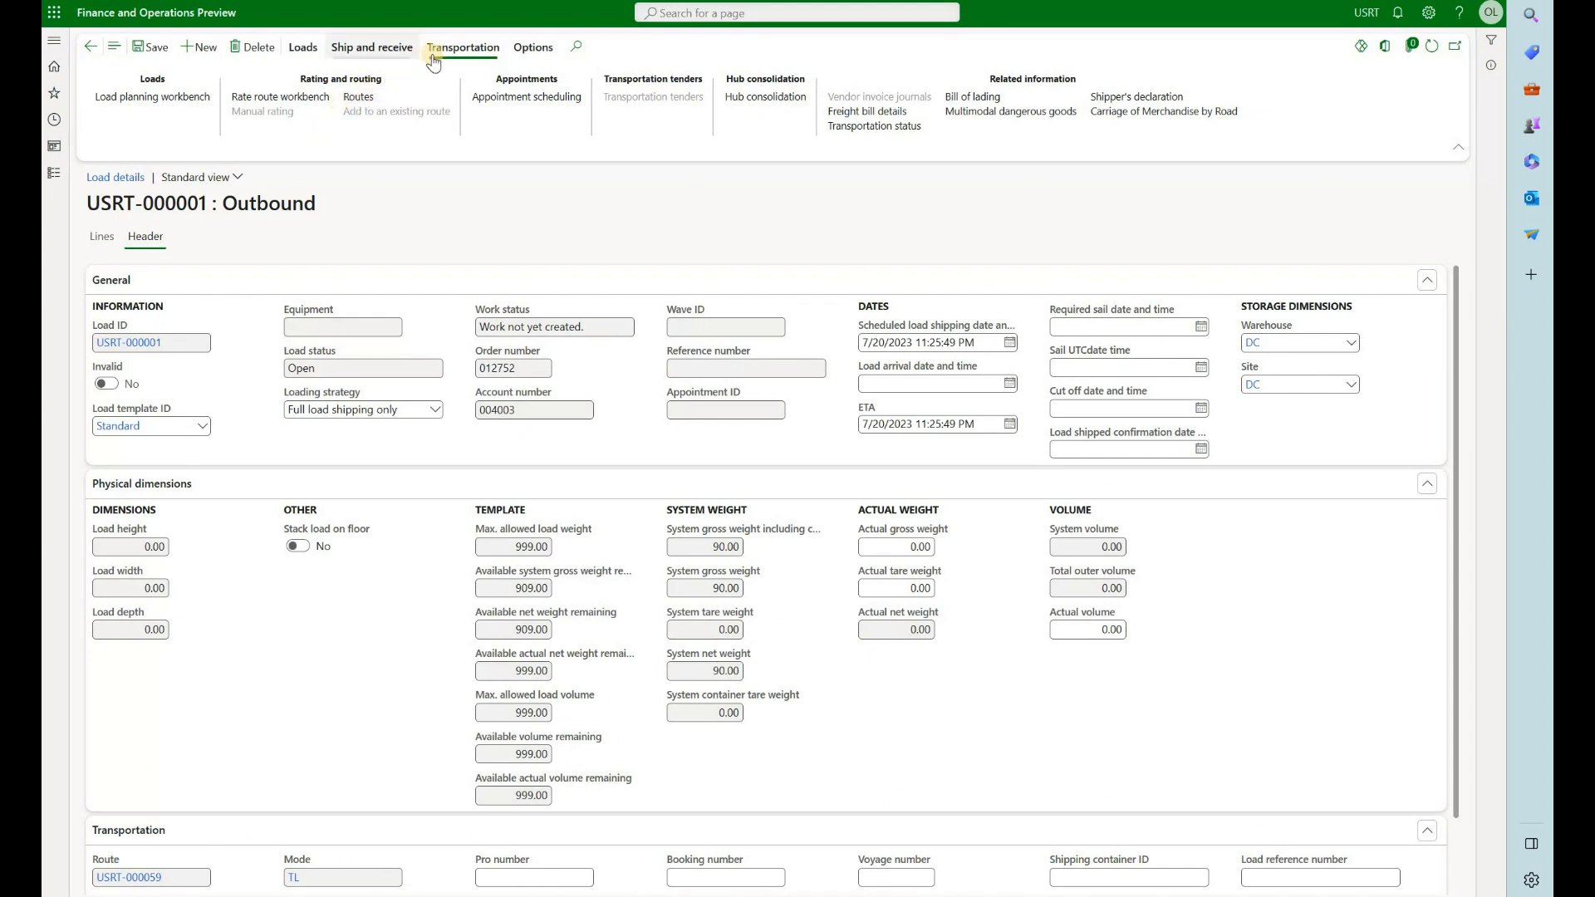
Open the load's route and compare the shipping carriers of its two segments
click(381, 100)
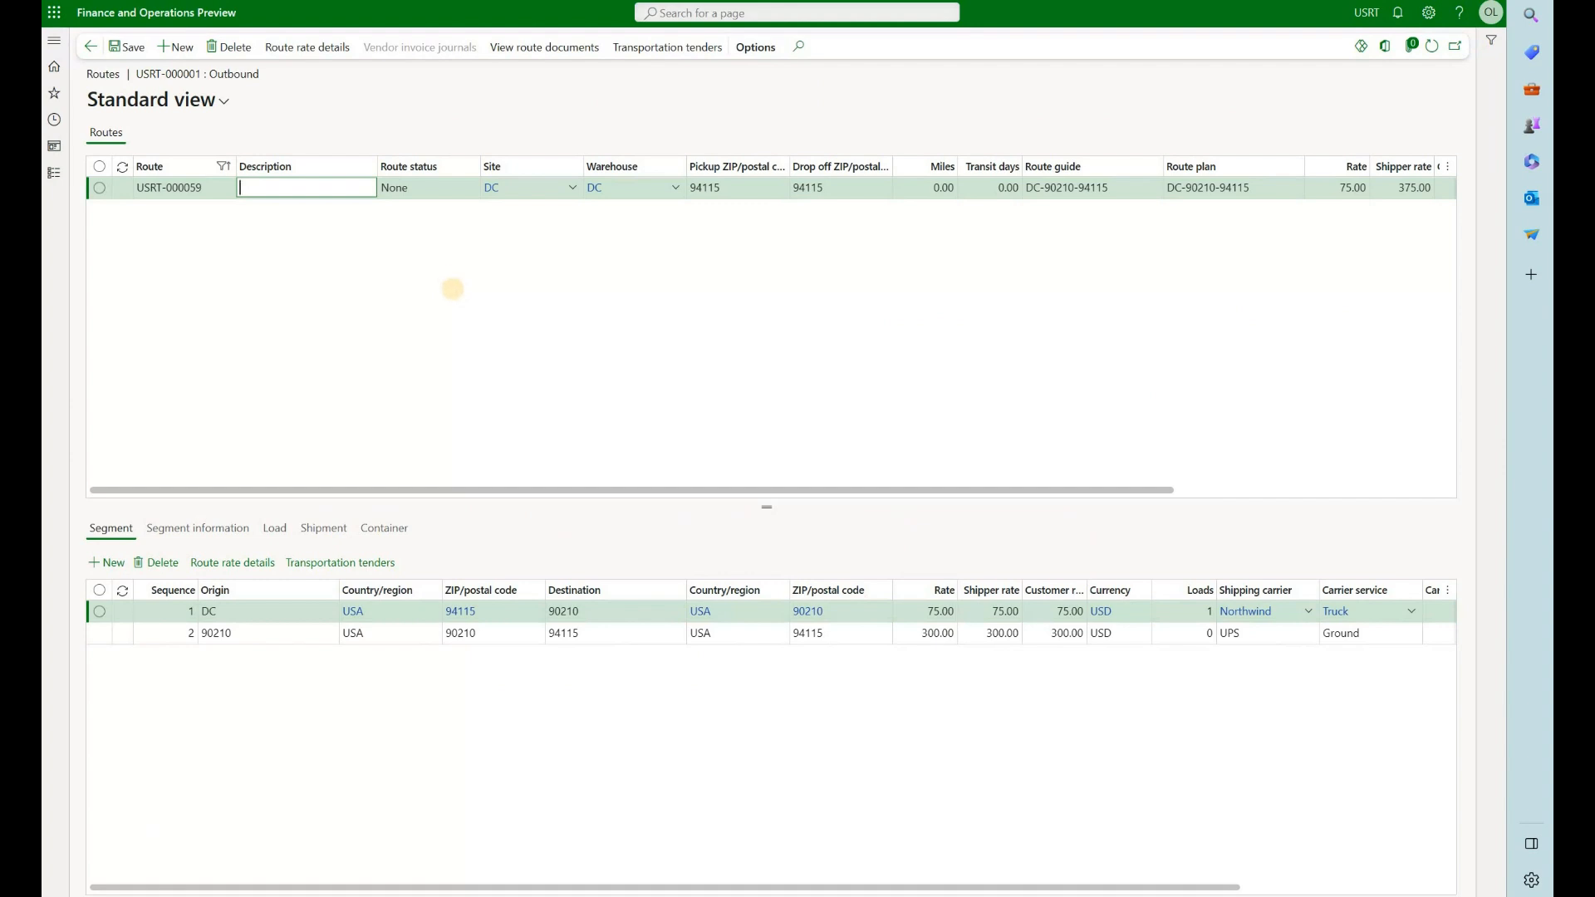
click(1261, 629)
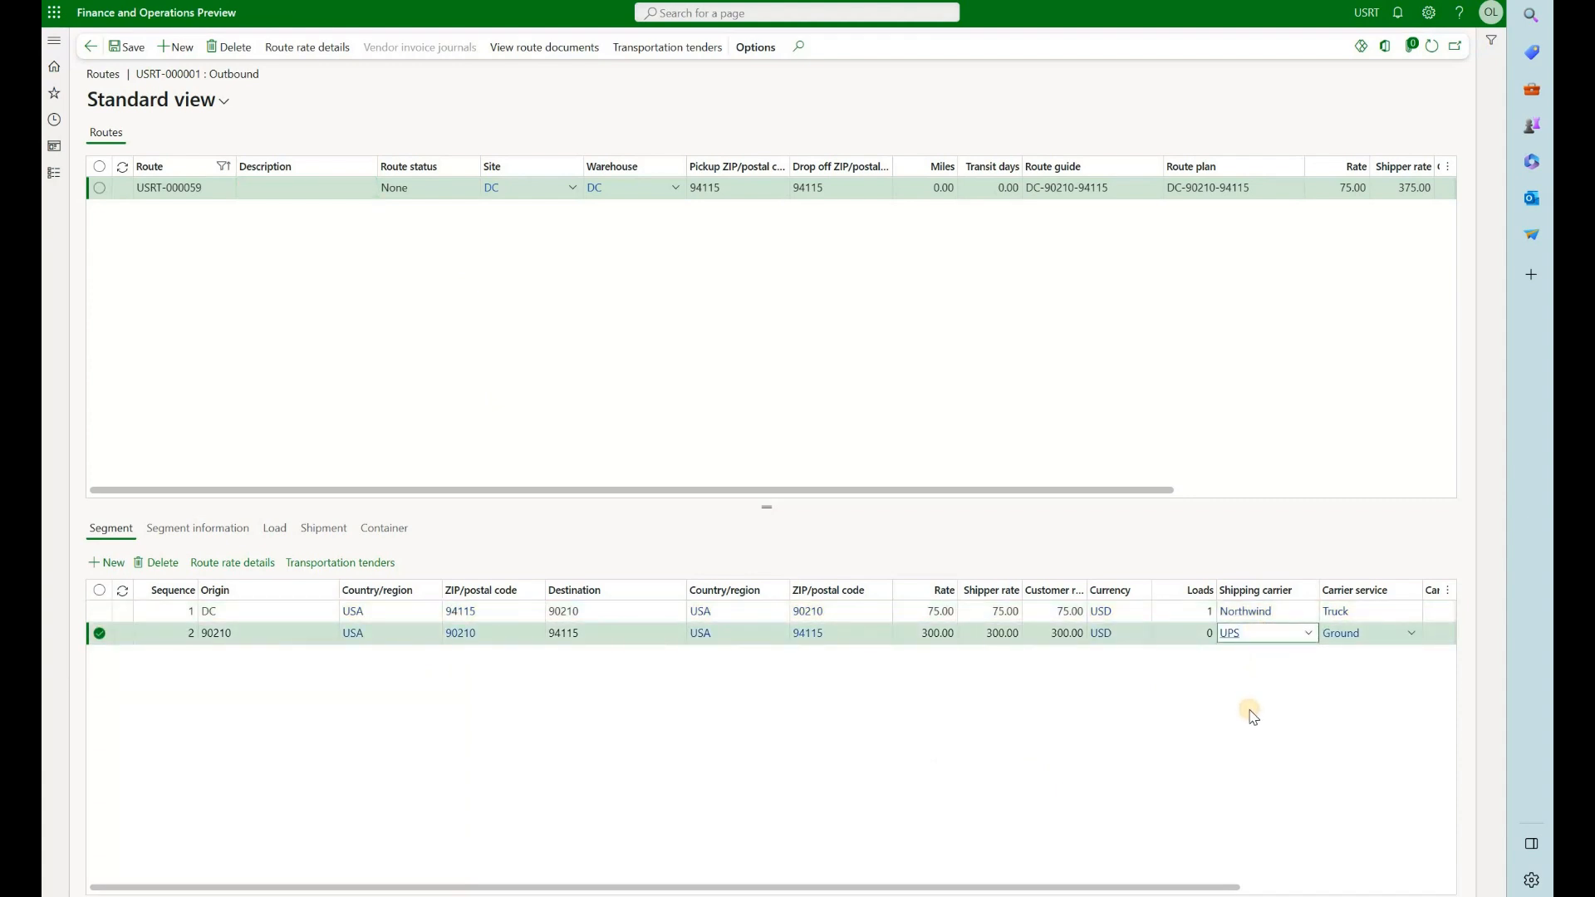
click(1281, 617)
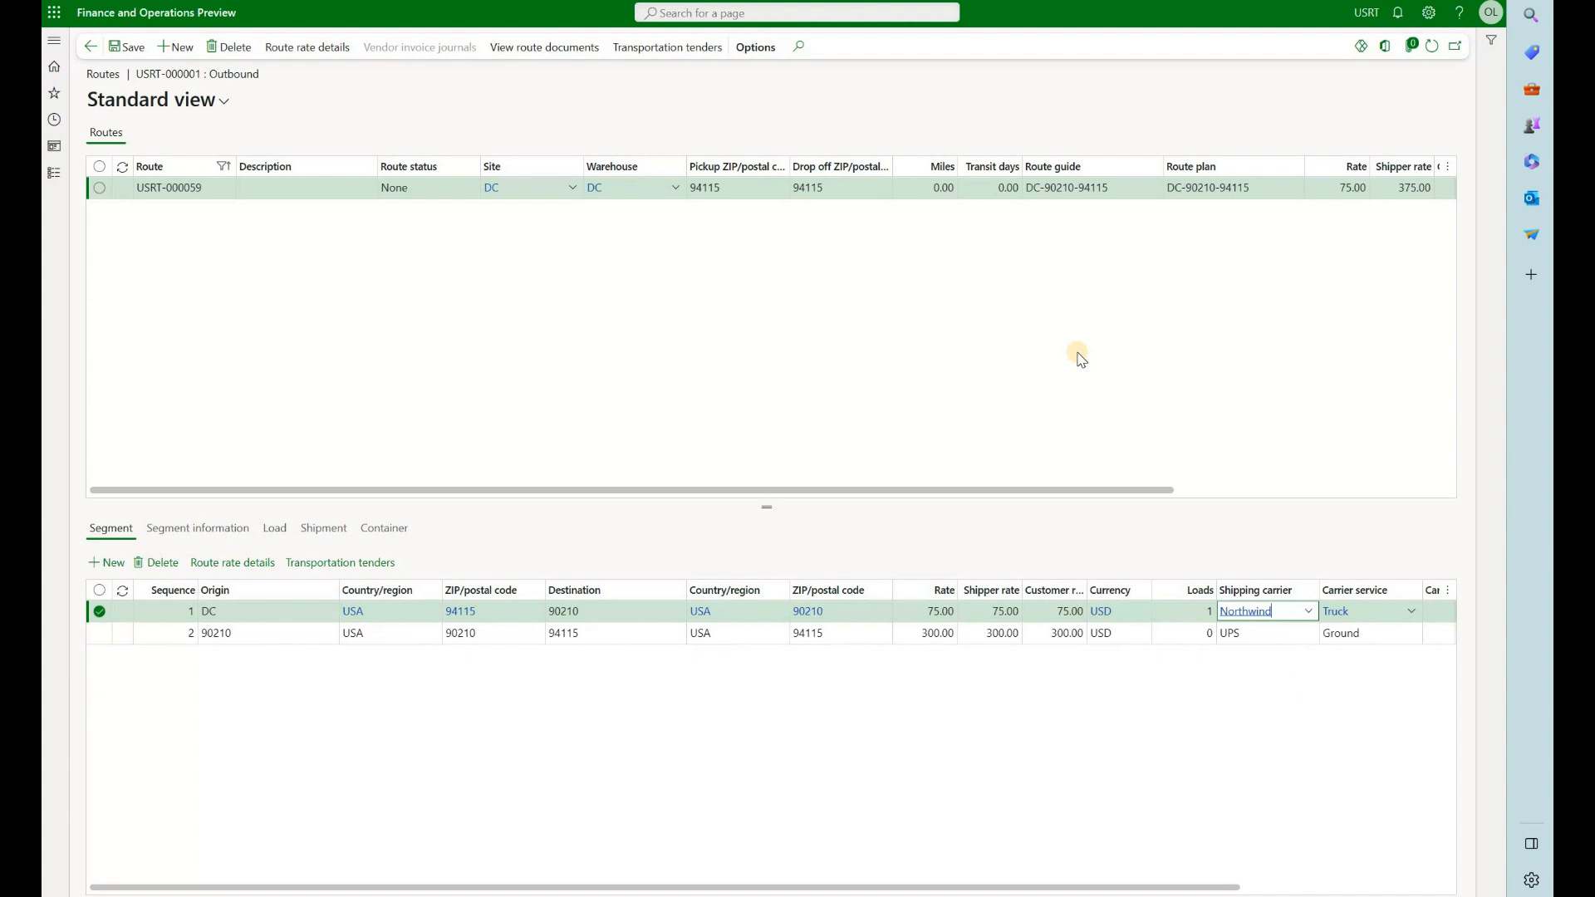
Review the rate details of the whole route and compare the ZIP codes and rates of its segments
click(296, 50)
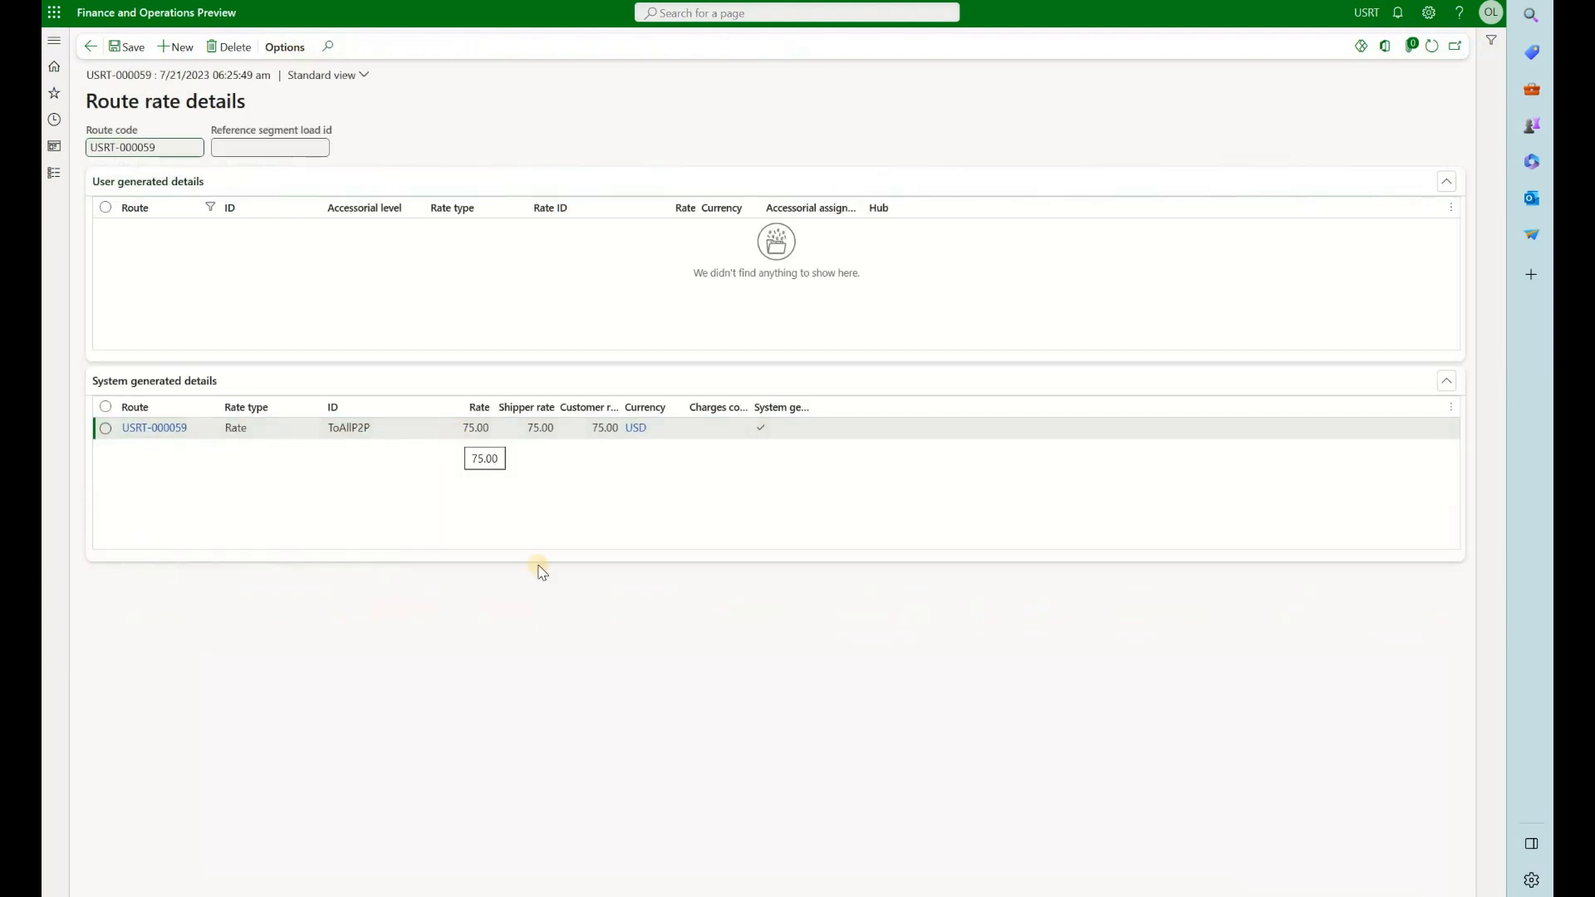
key(Escape)
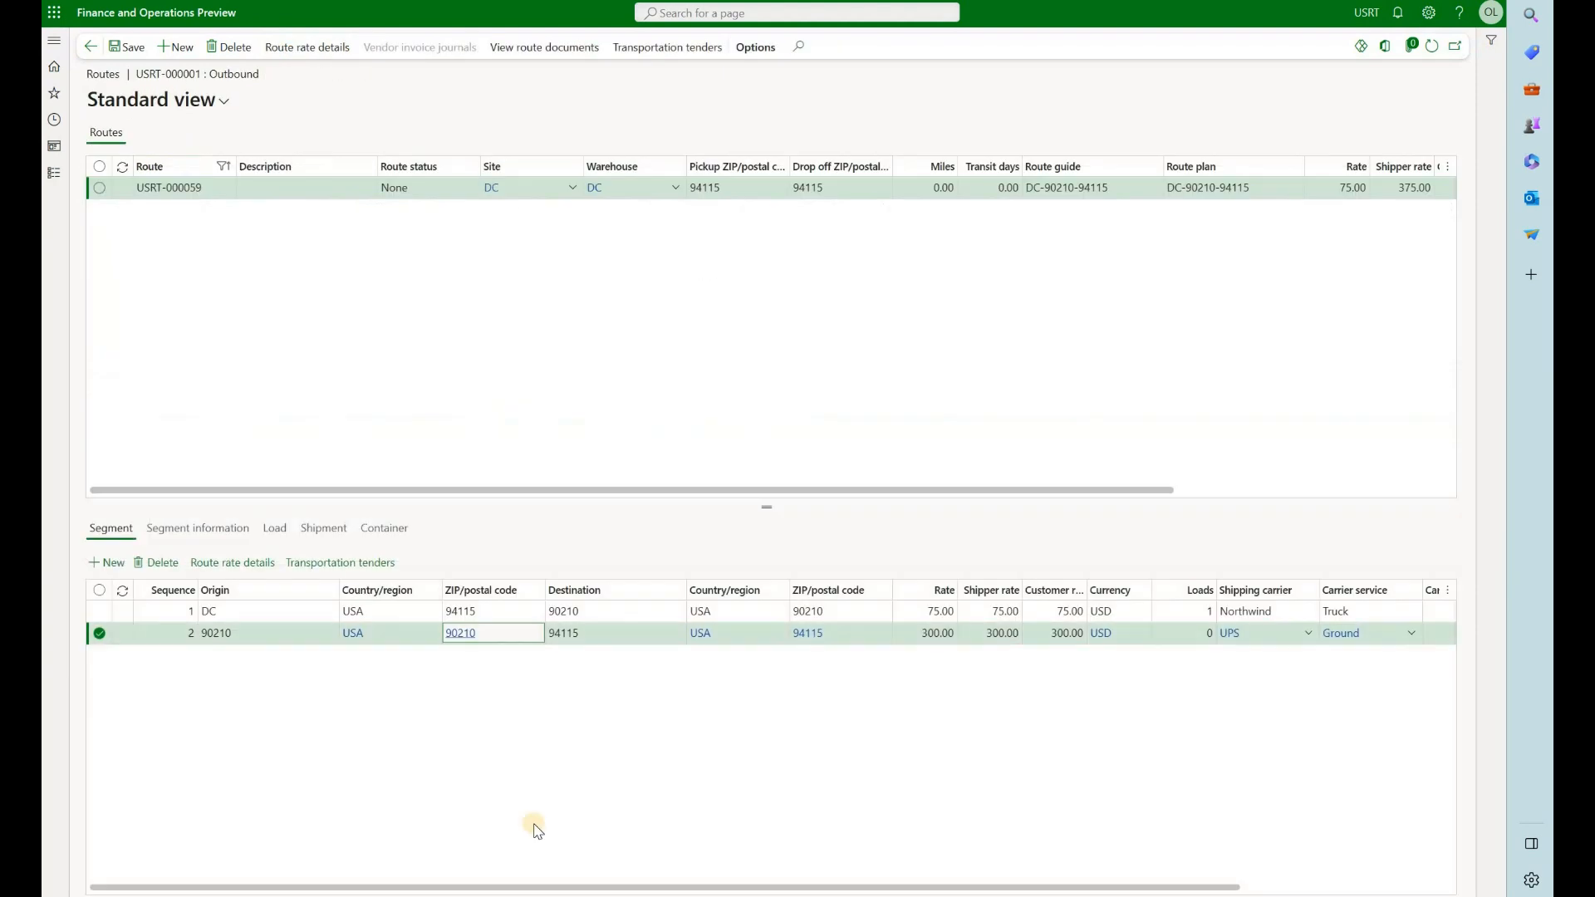
click(882, 611)
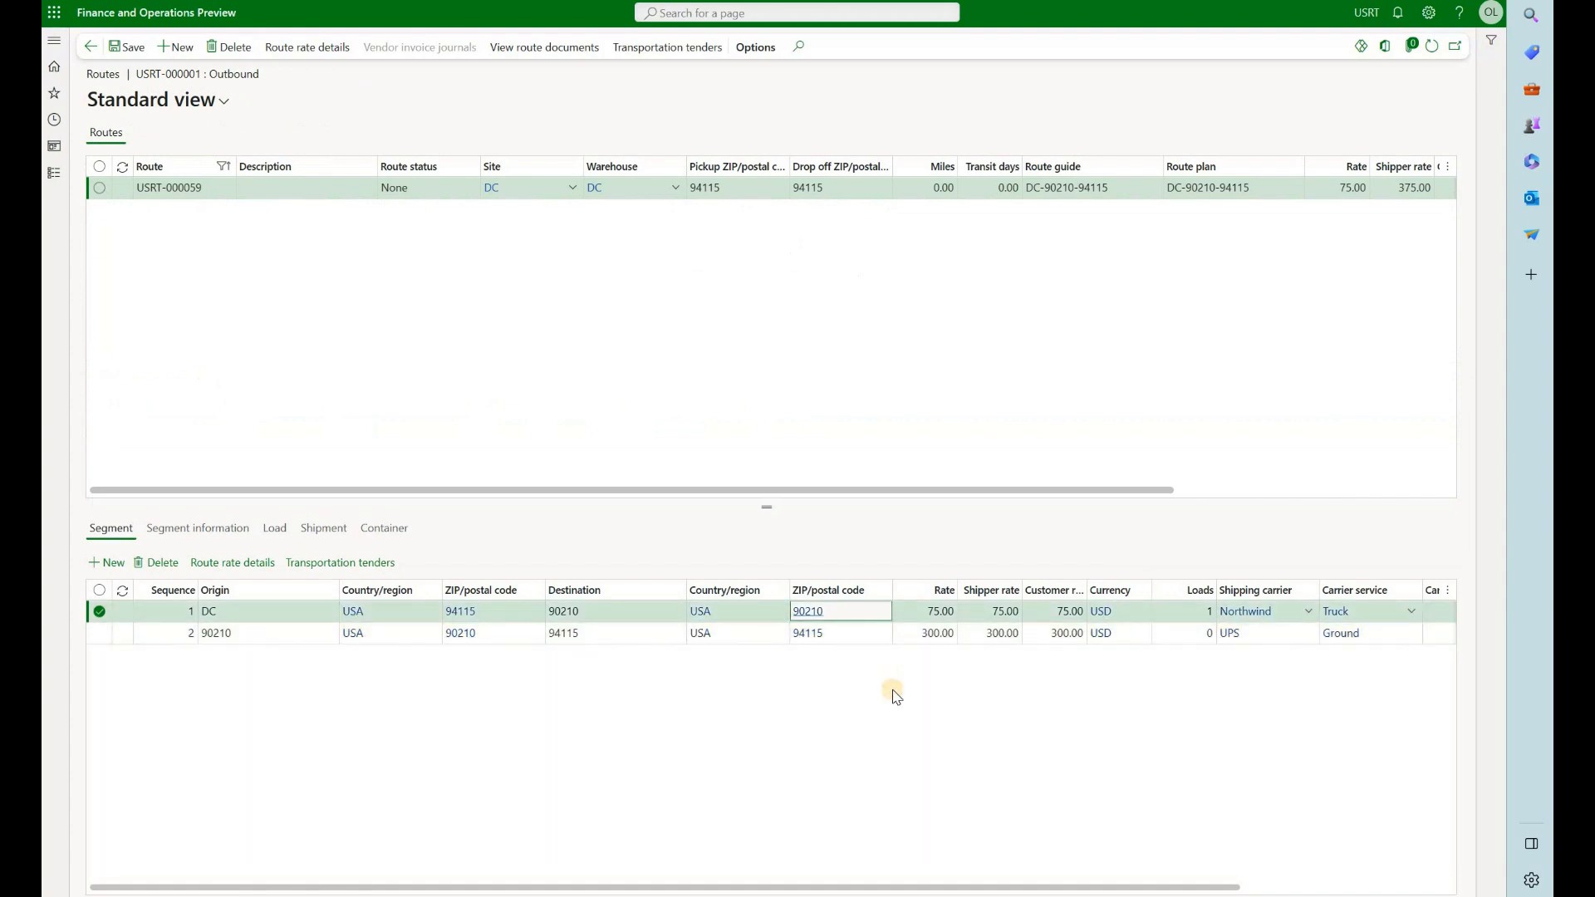
click(932, 634)
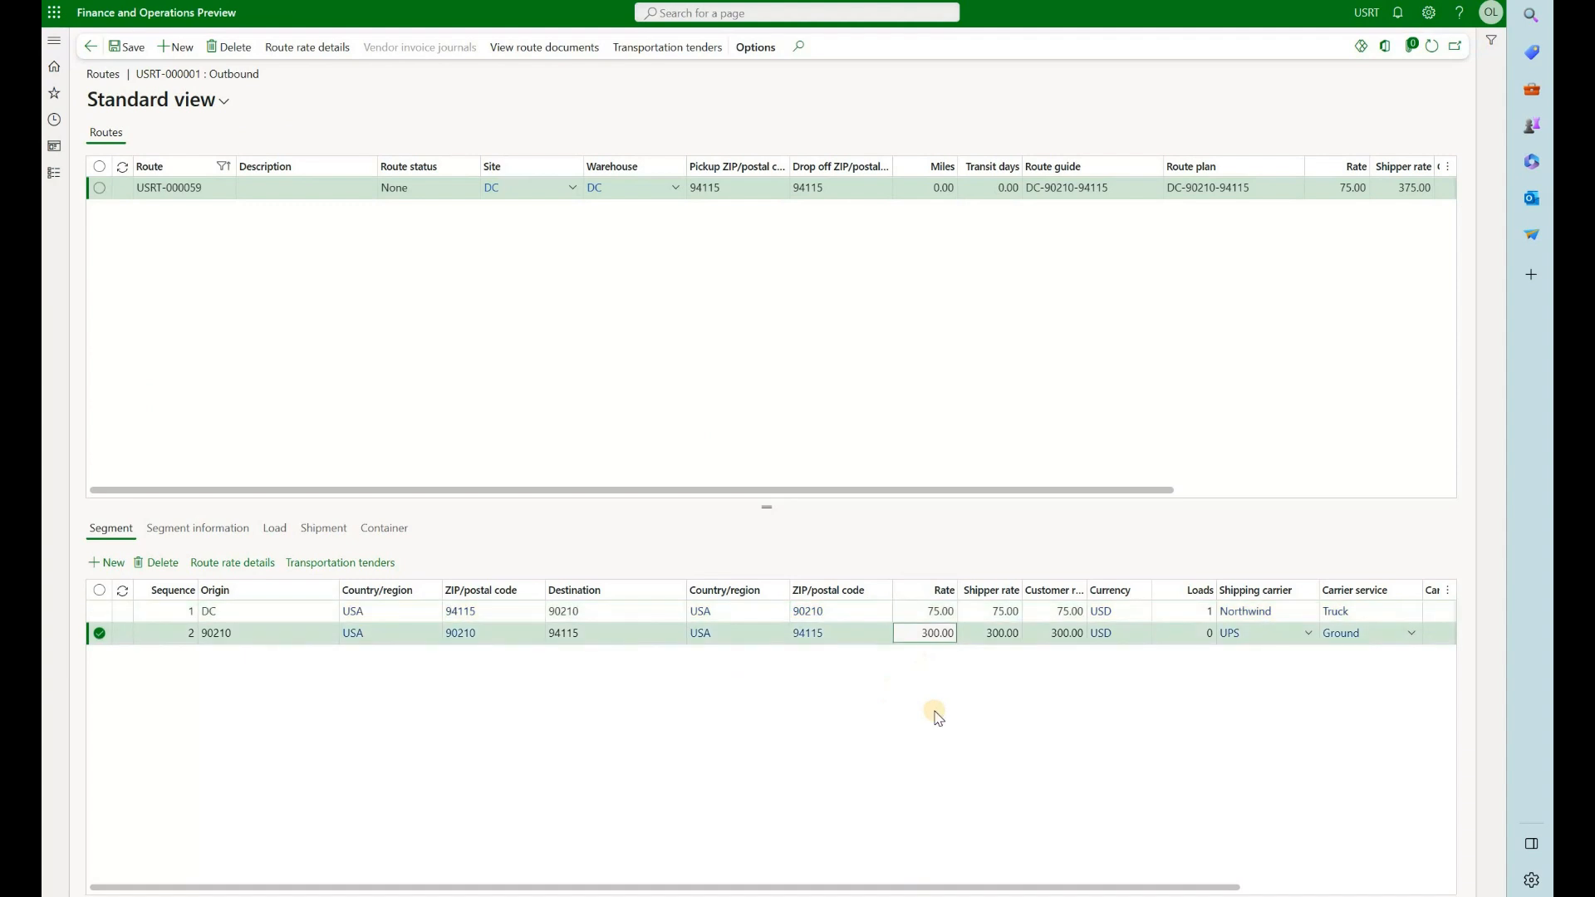
Check which loads are attached to the first and second segments, and compare the destinations of both segments
click(270, 611)
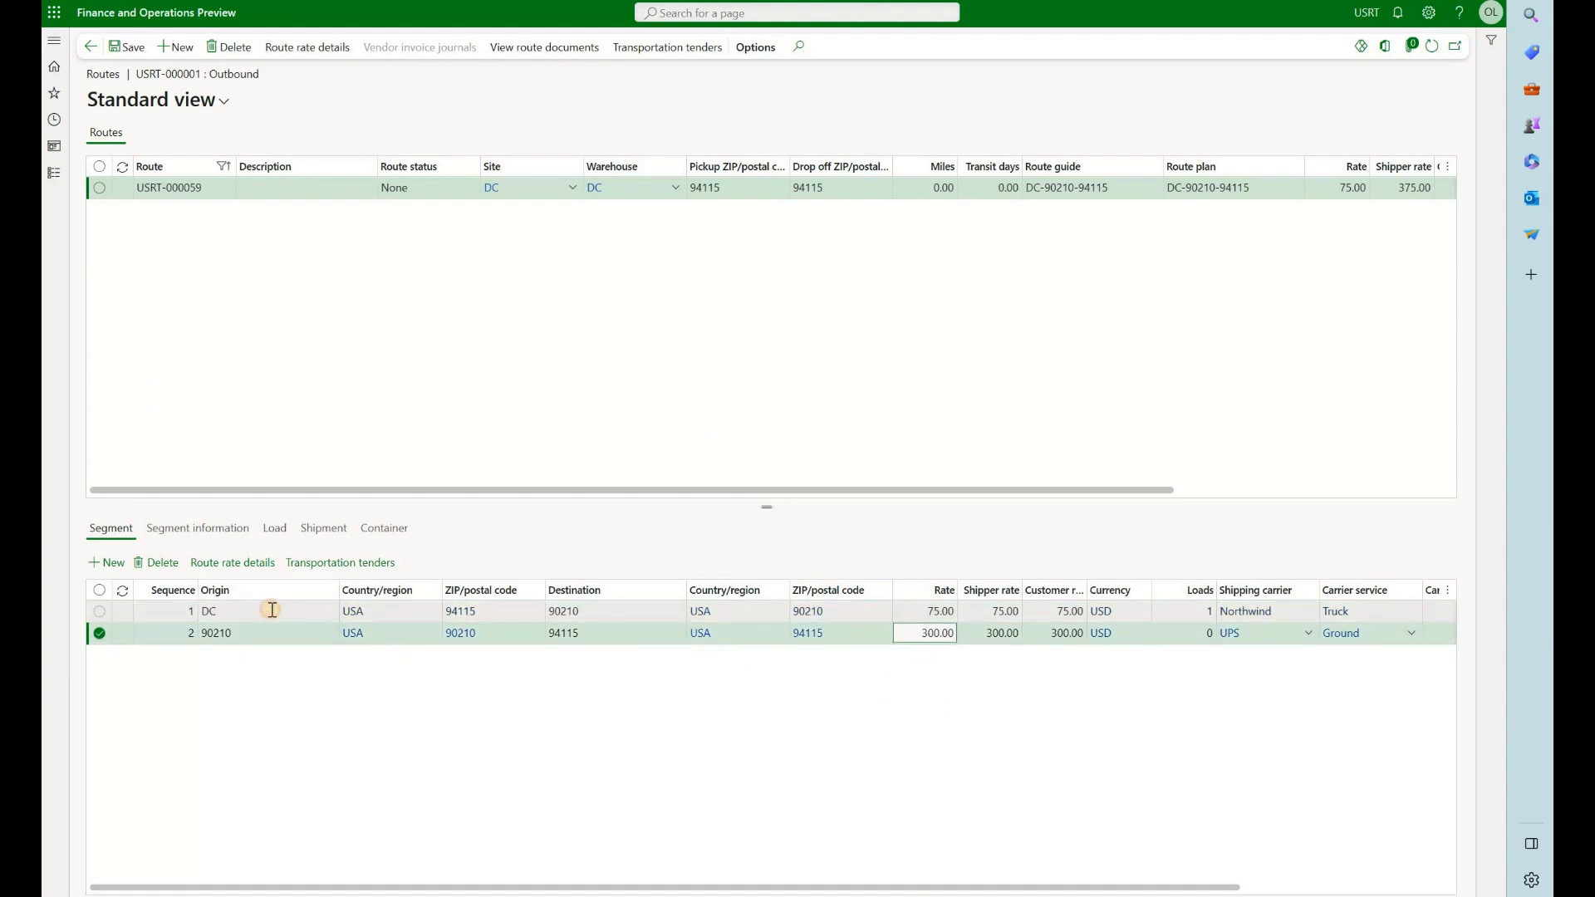
click(275, 530)
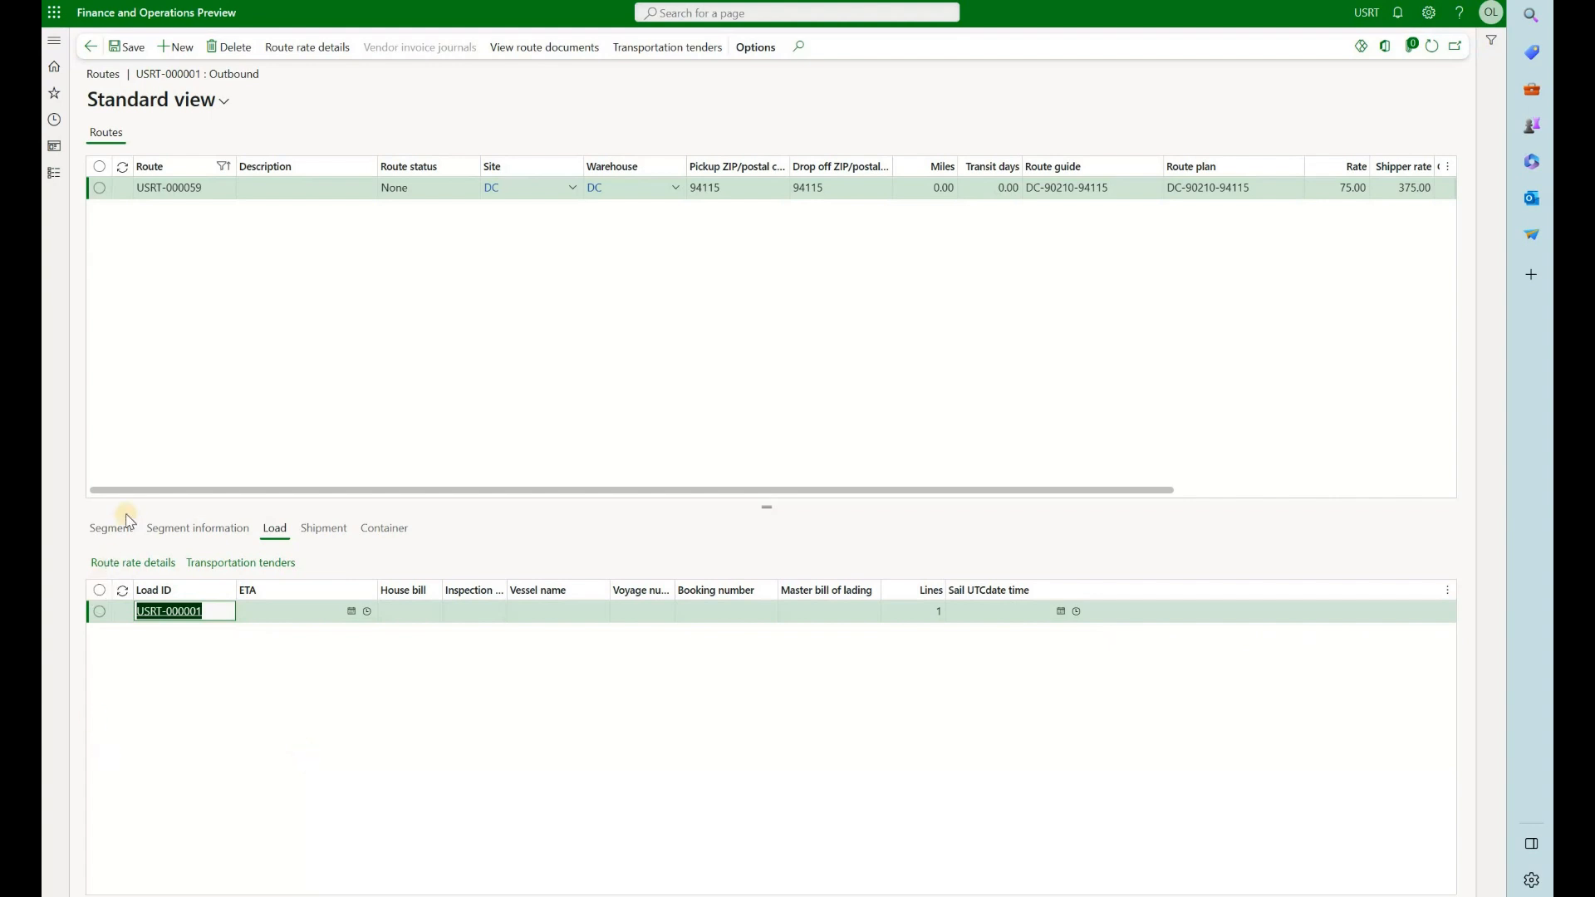
click(205, 636)
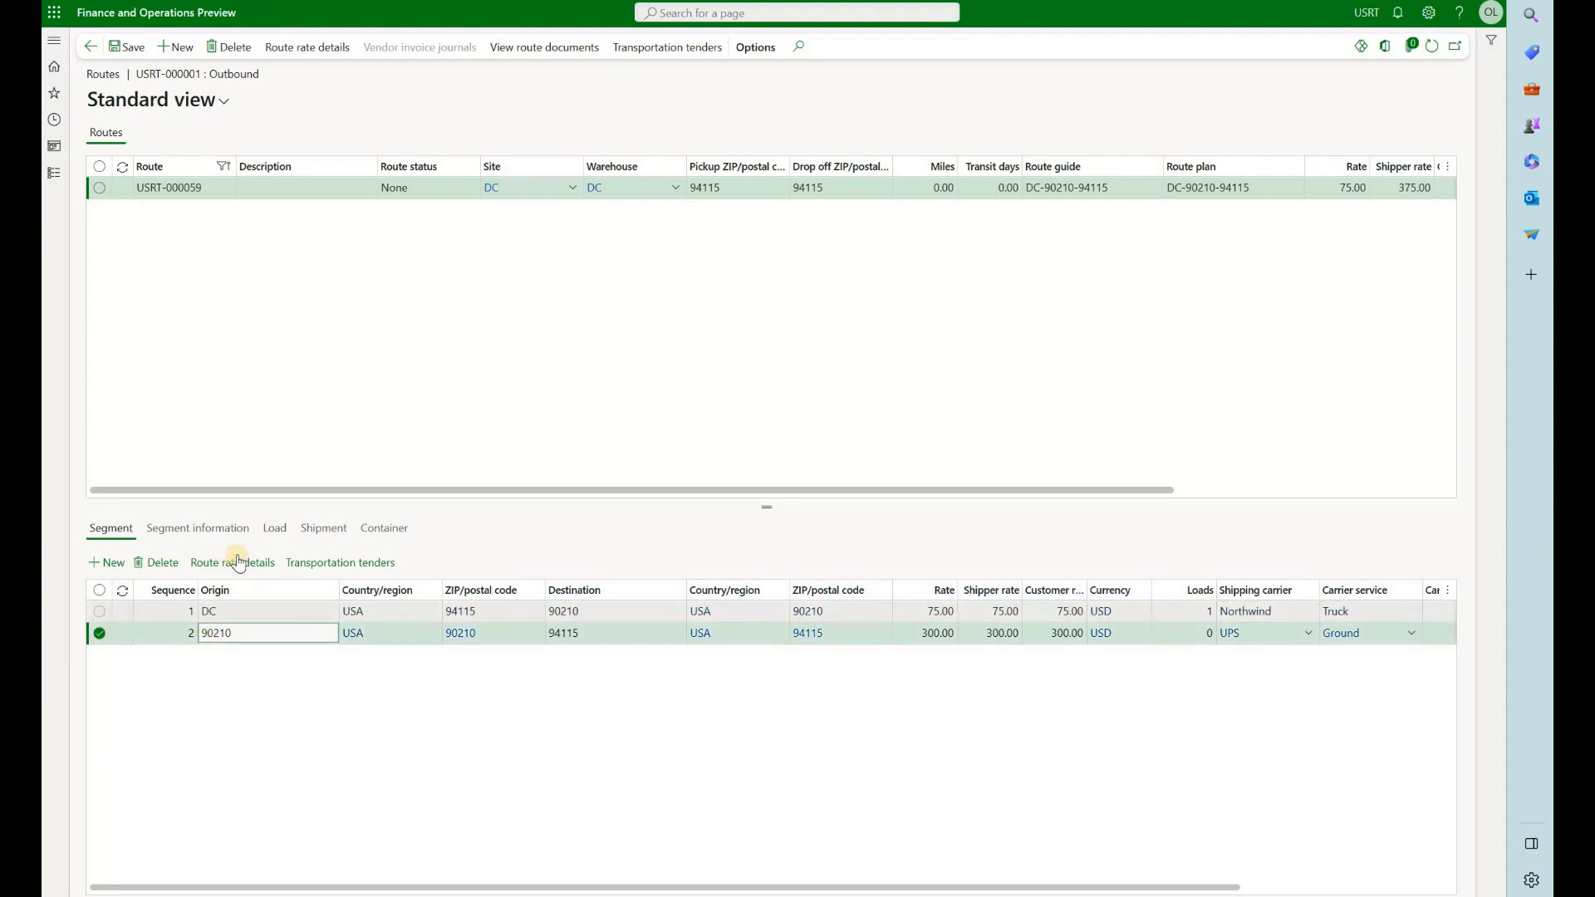
click(275, 530)
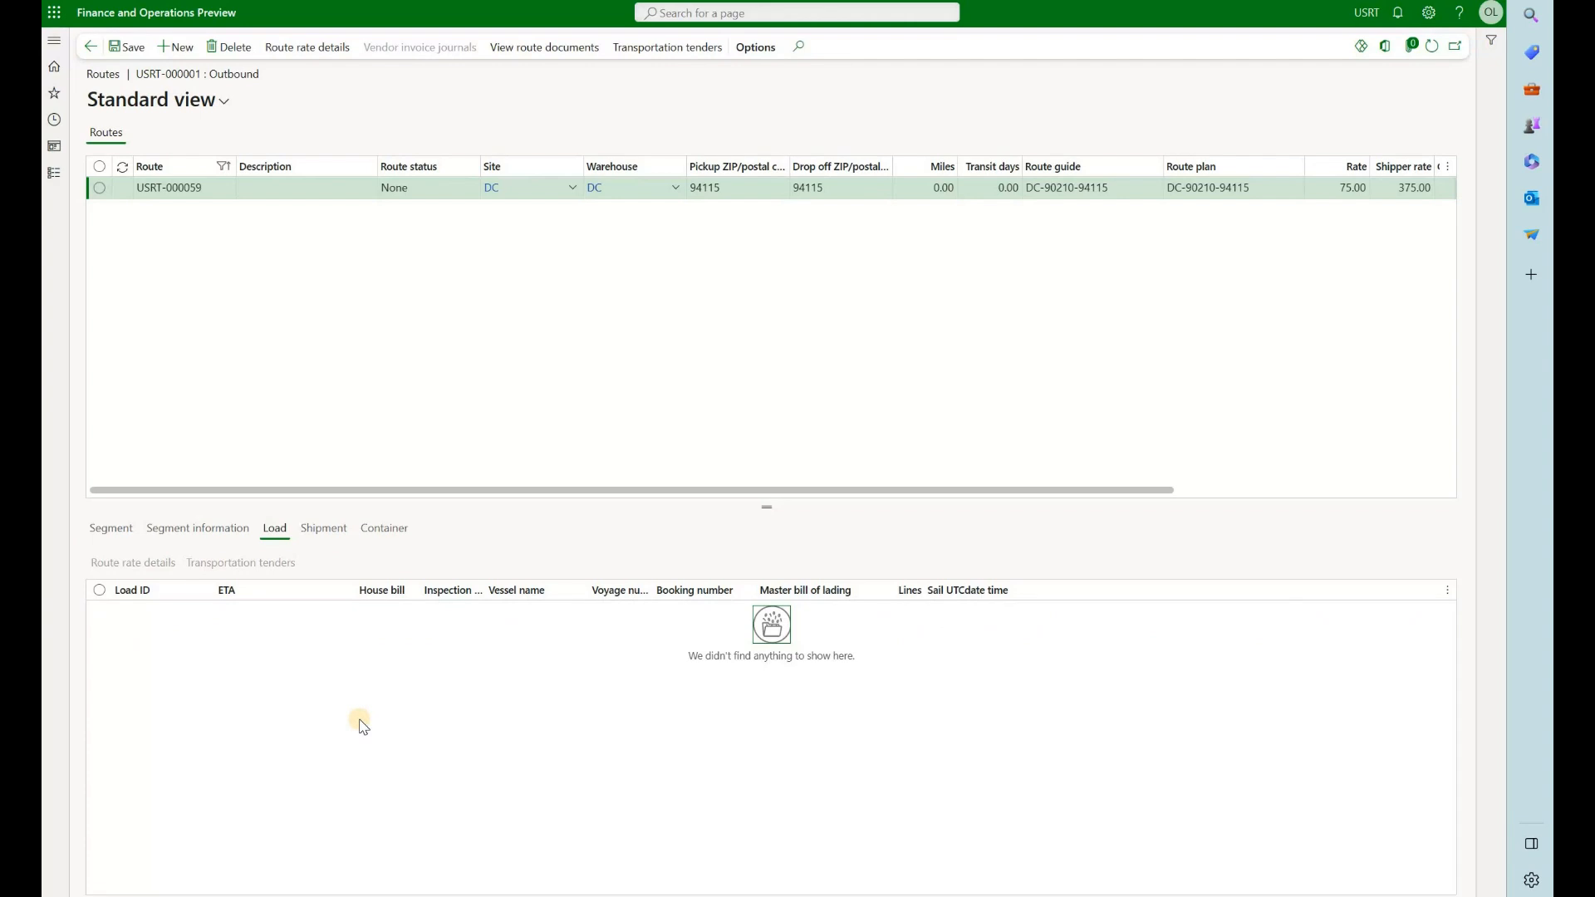
click(110, 530)
click(568, 612)
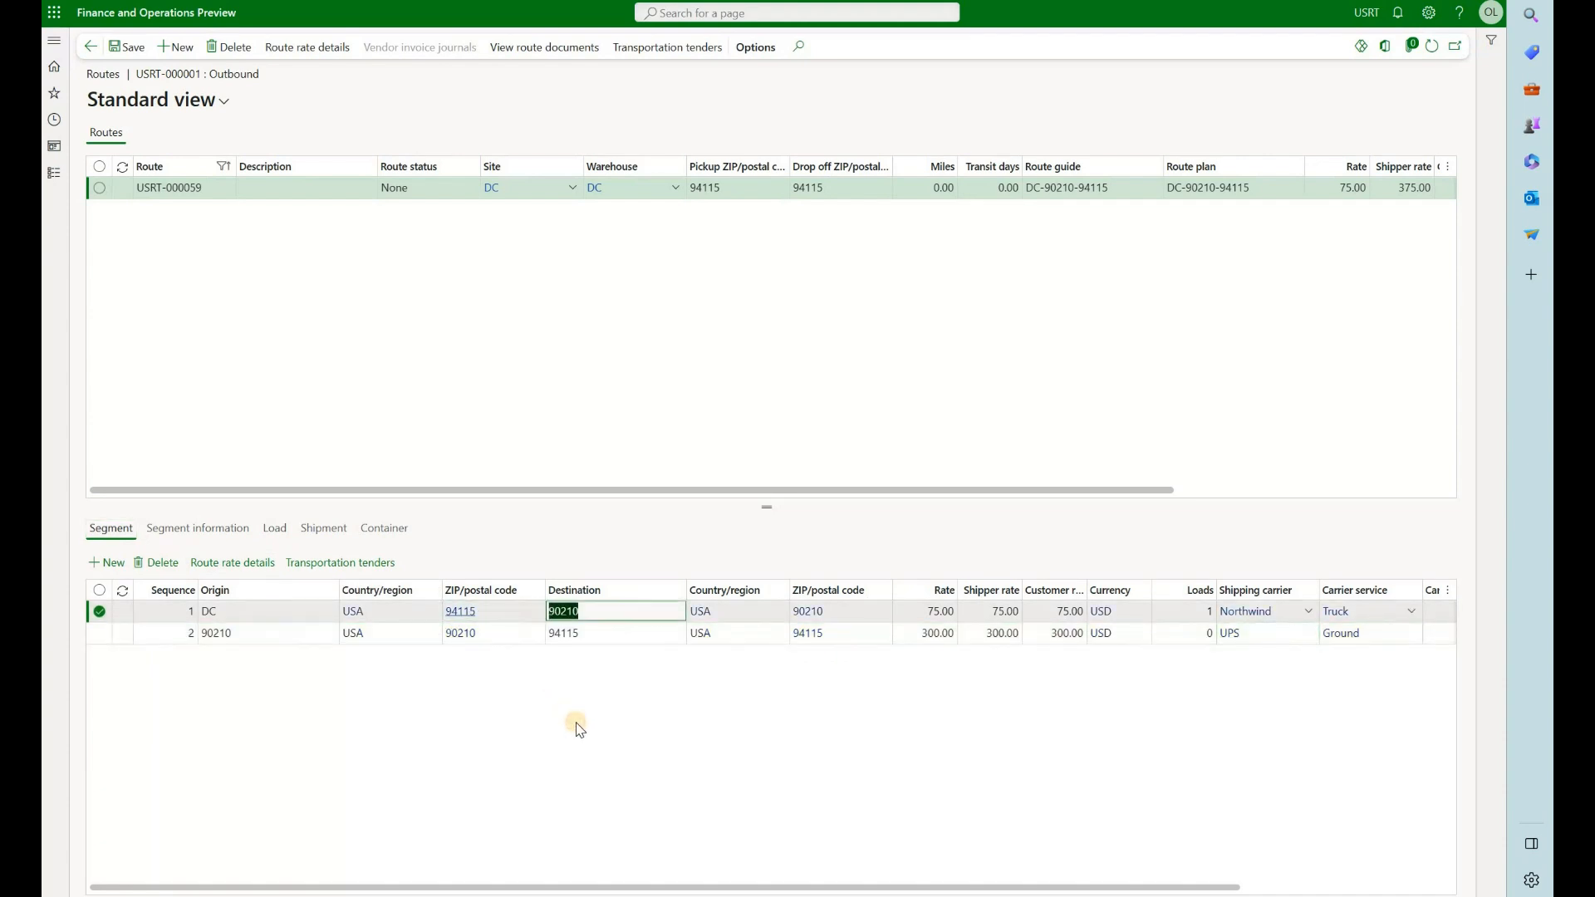
click(615, 634)
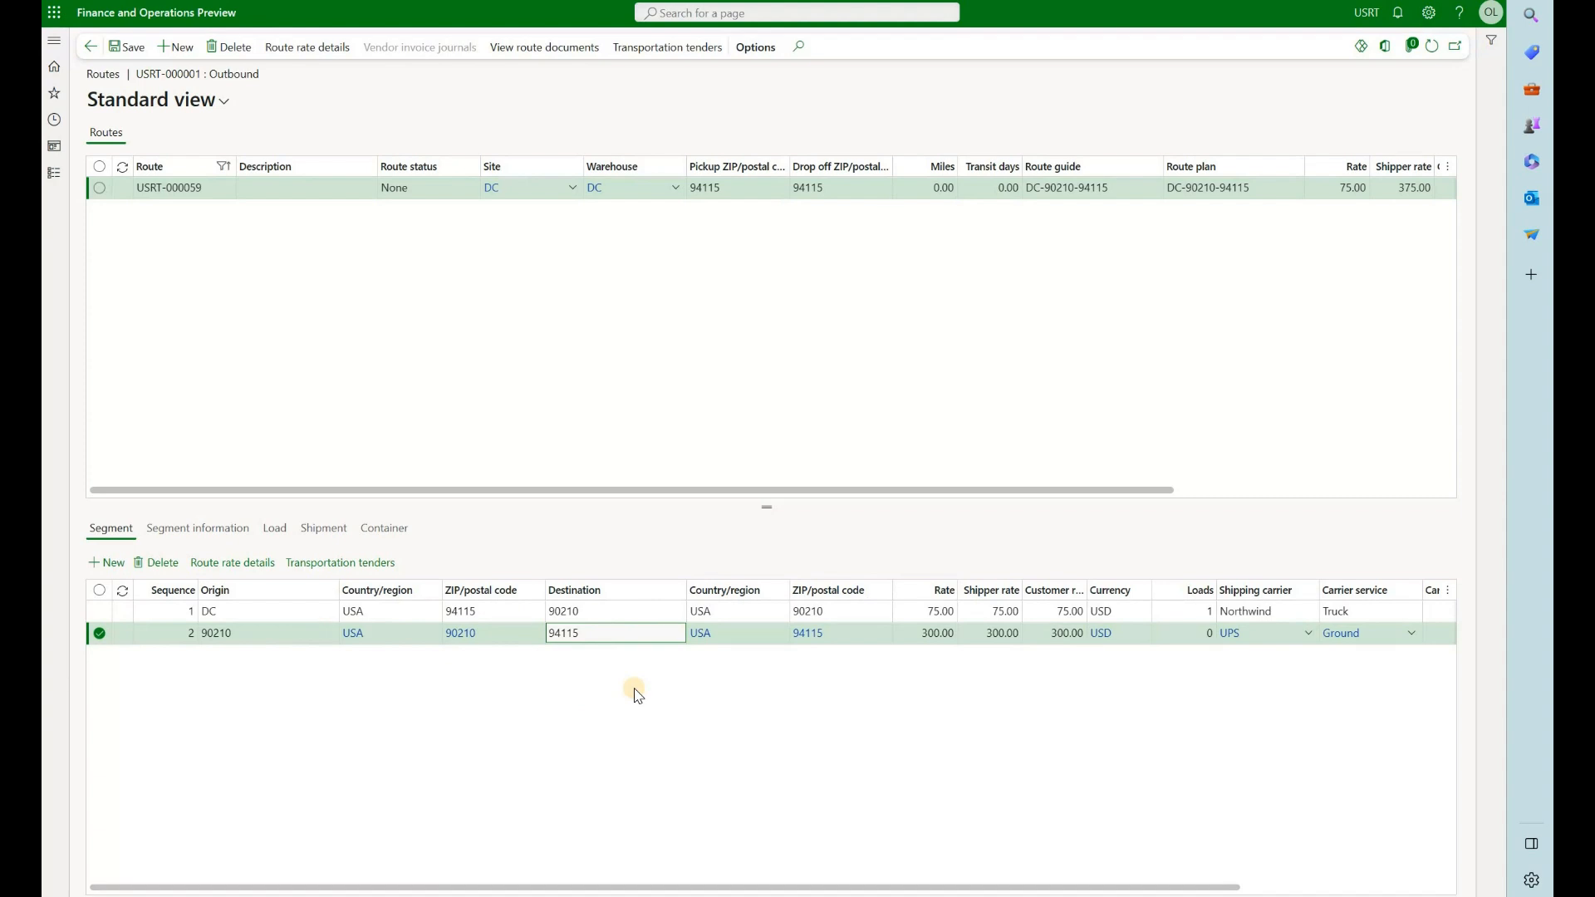
Delete the route assigned to the load and confirm the deletion
click(233, 49)
click(936, 407)
click(939, 407)
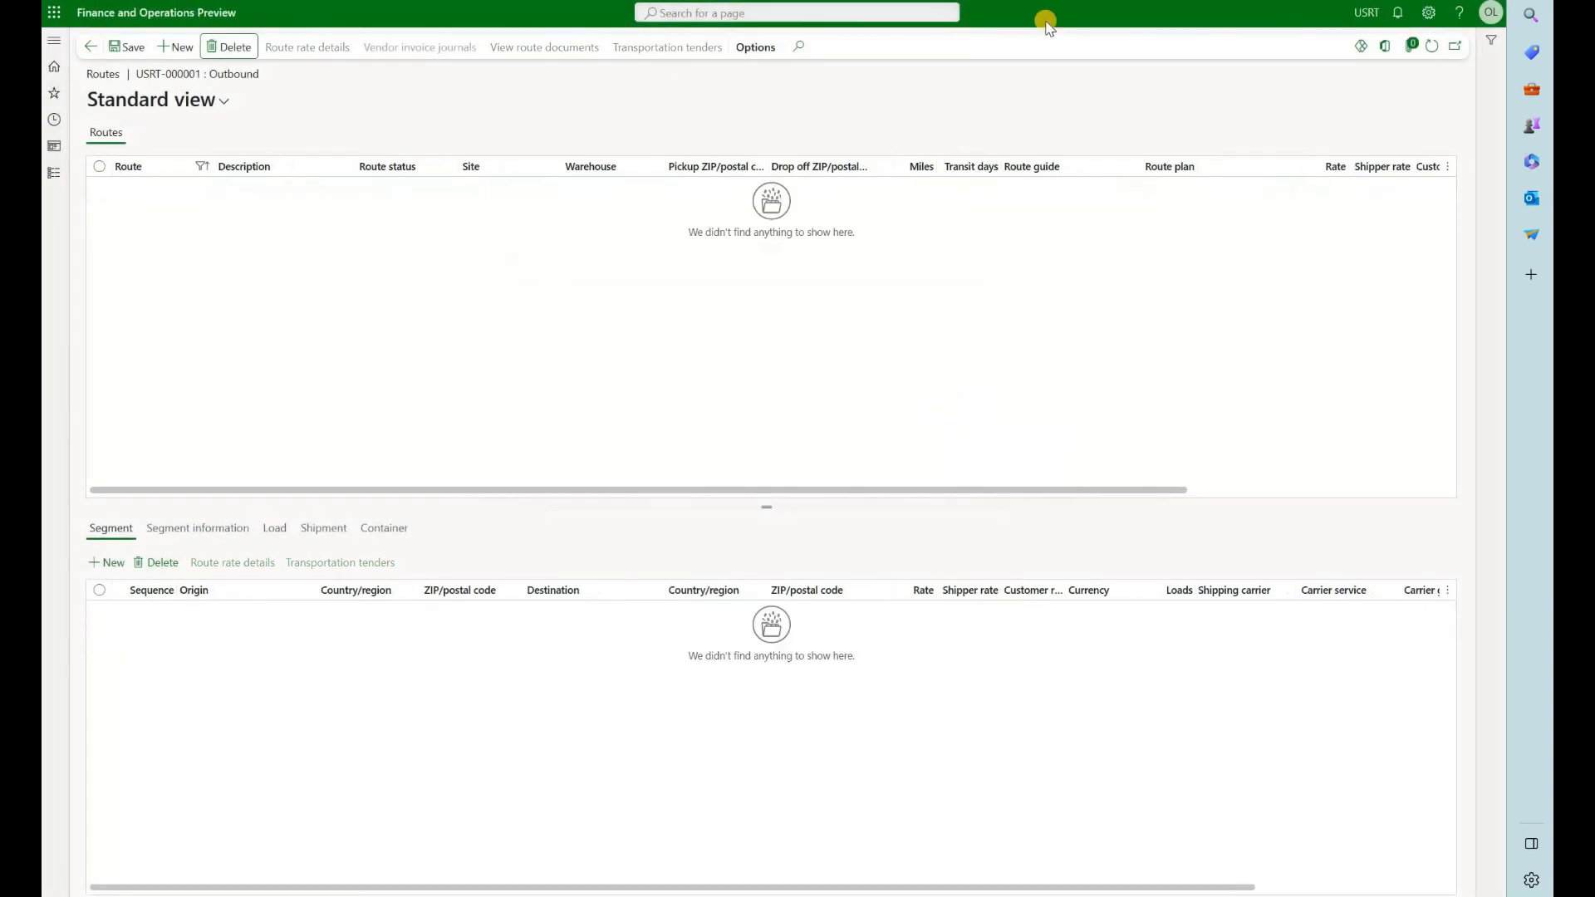
Refresh the load header and clear the load's shipping carrier in its transportation details
key(Escape)
click(1431, 49)
scroll(166, 731, down, 1)
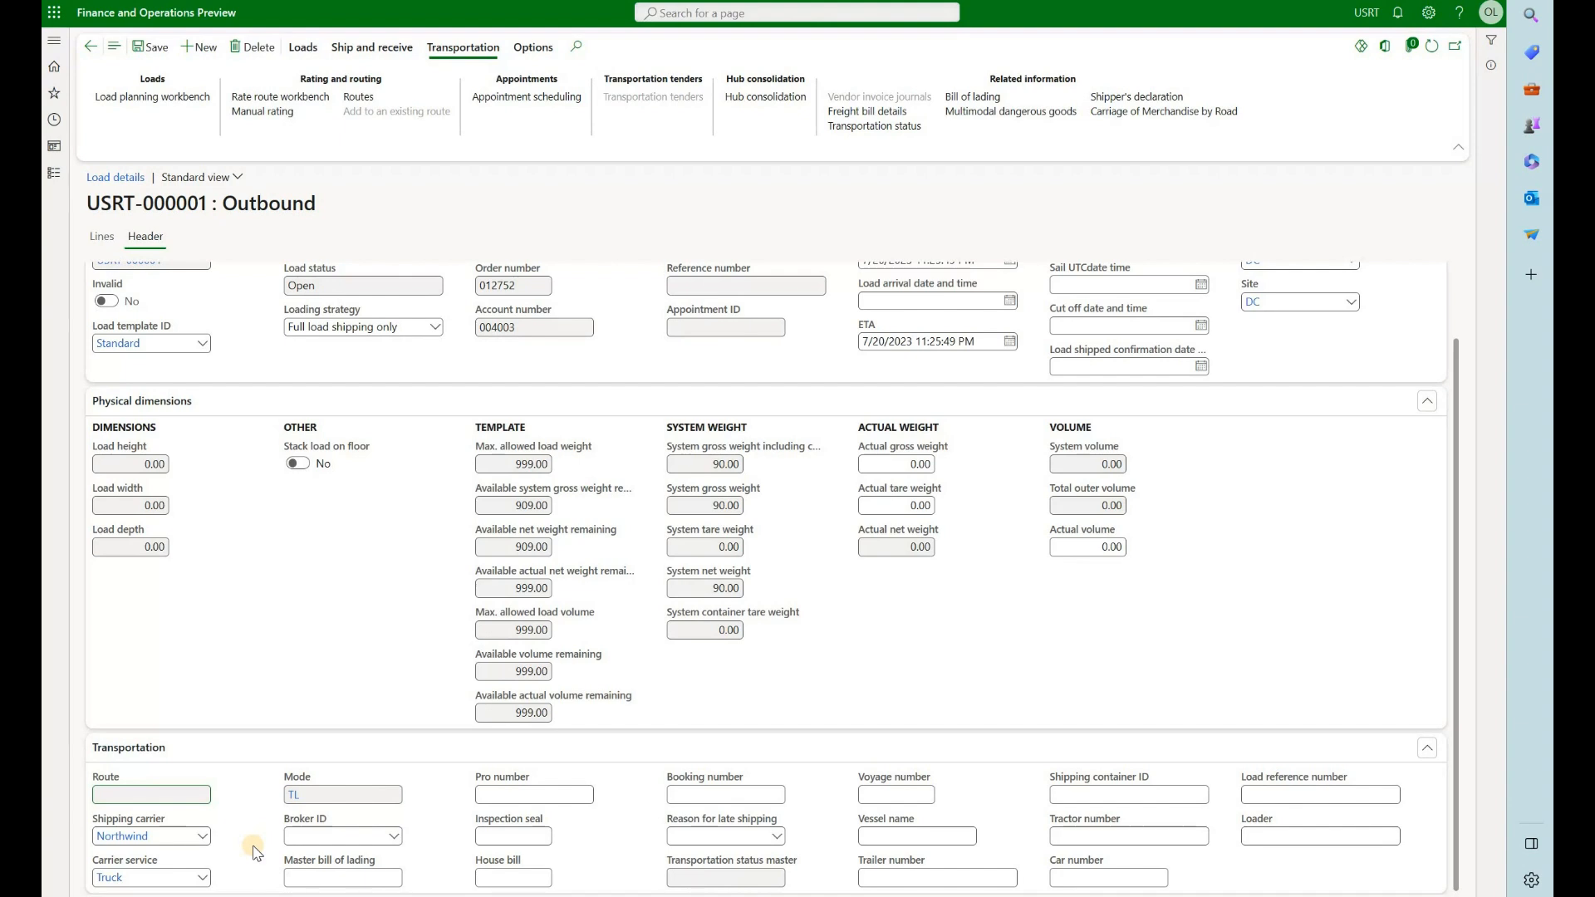
click(162, 836)
key(Delete)
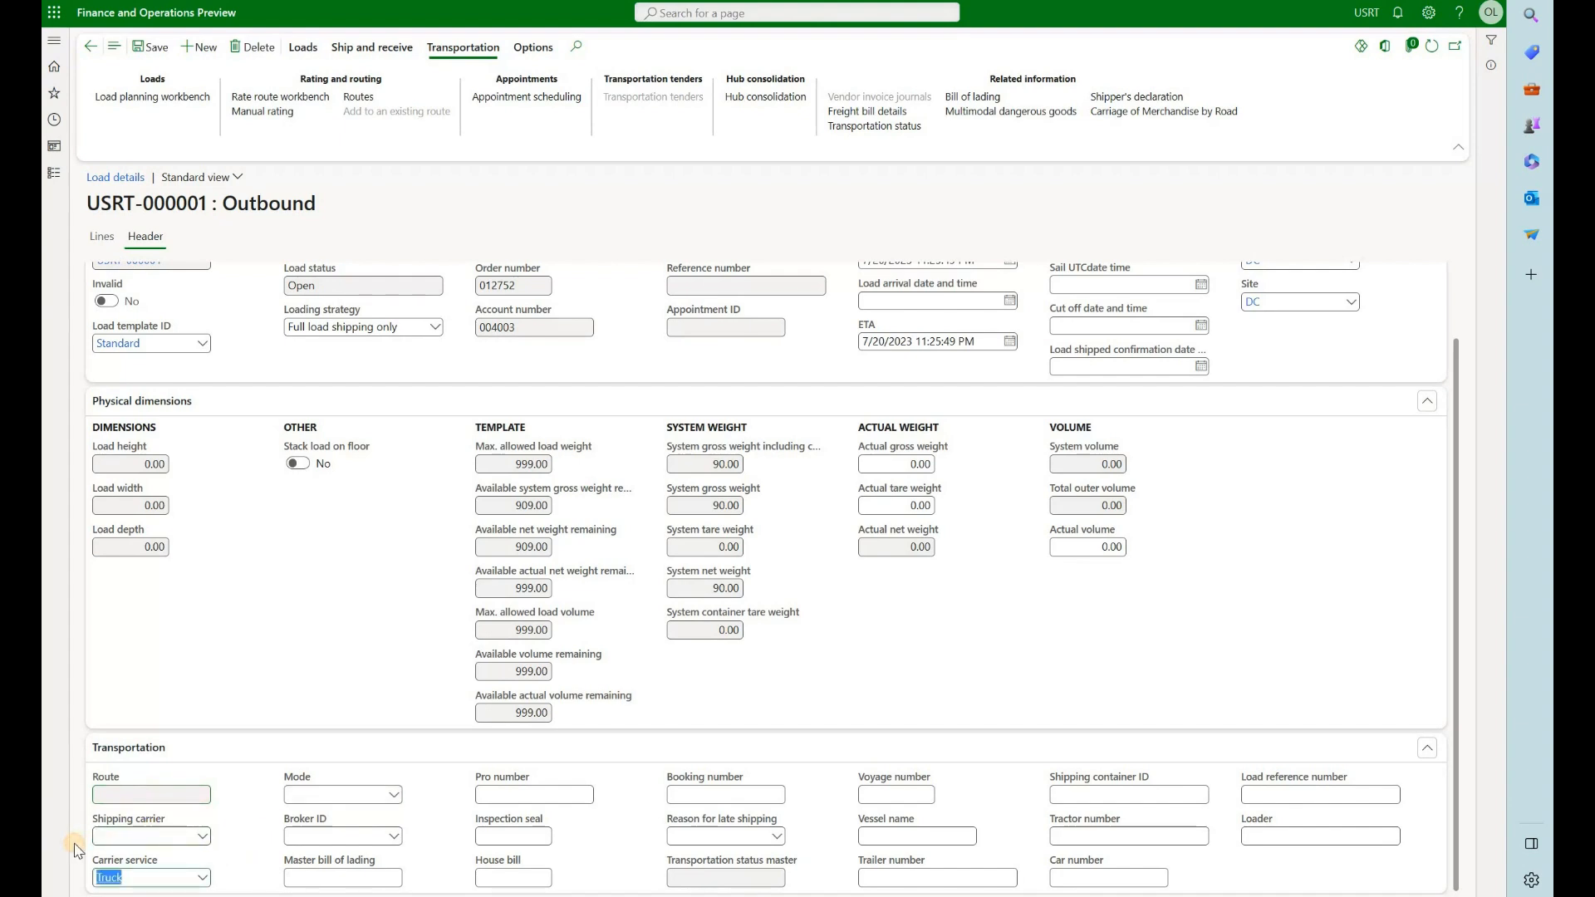
Add the Oakland sales line for item 200 to the existing outbound load through the load planning workbench
click(96, 237)
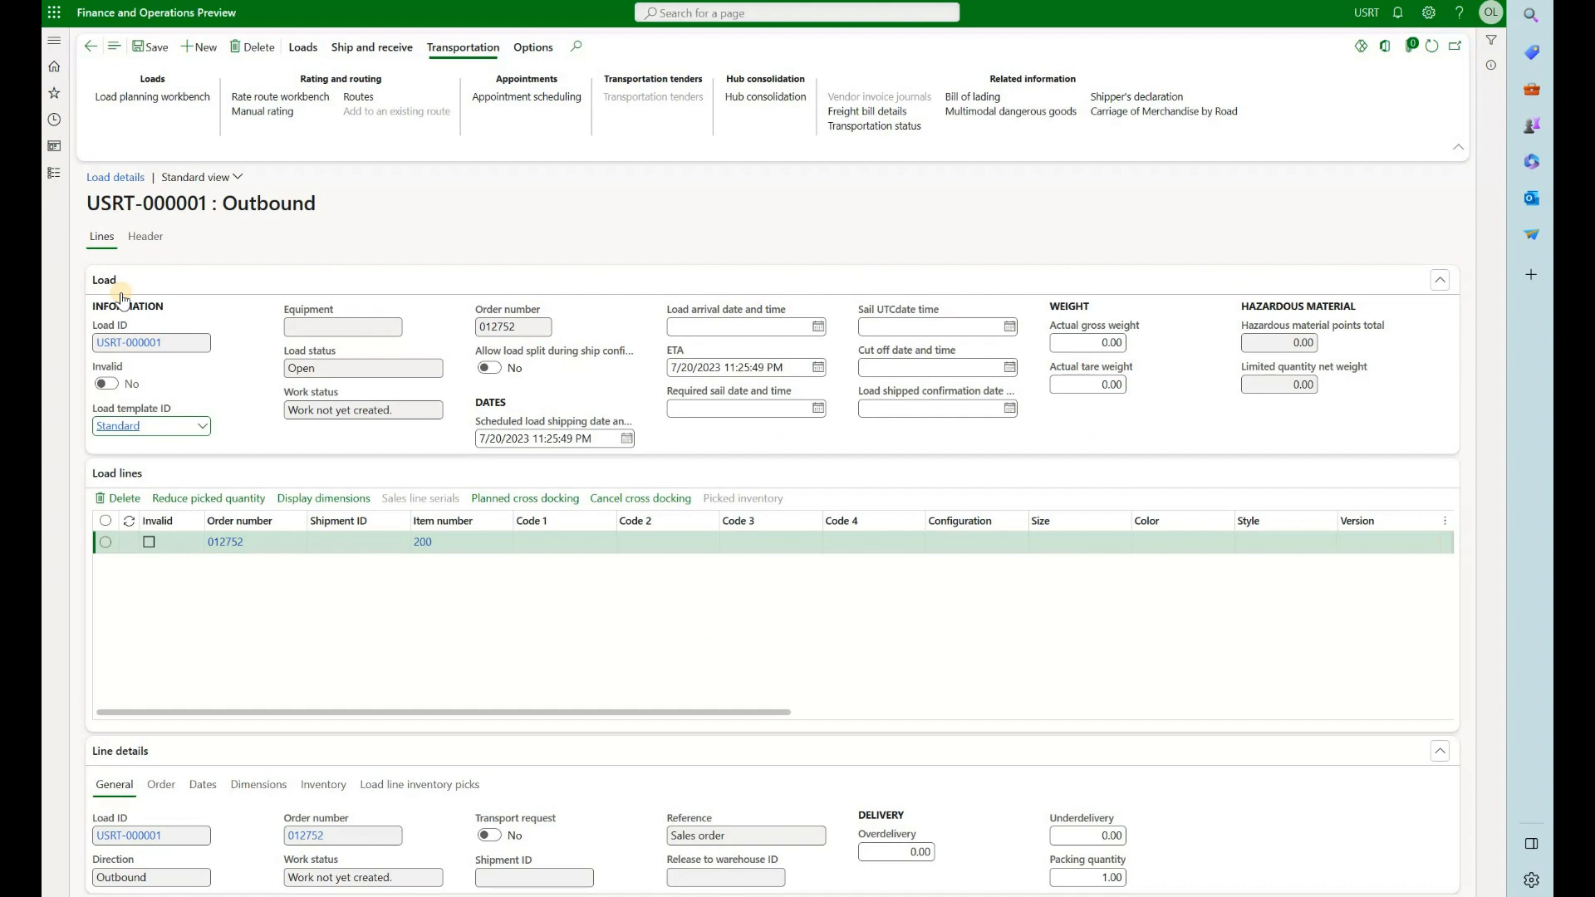
click(171, 100)
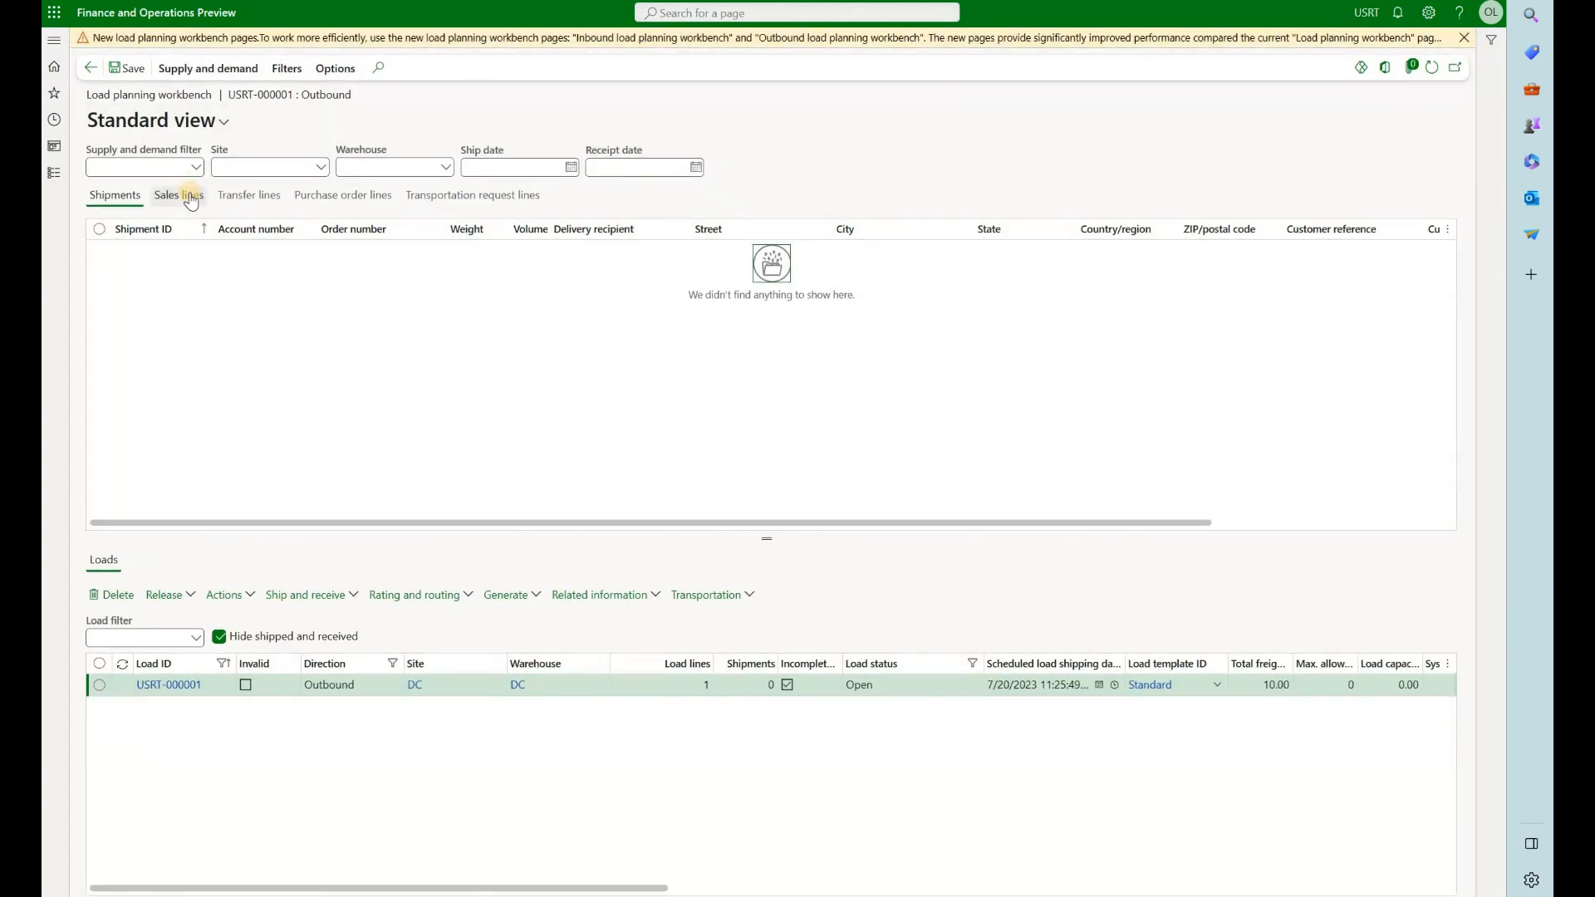
click(191, 201)
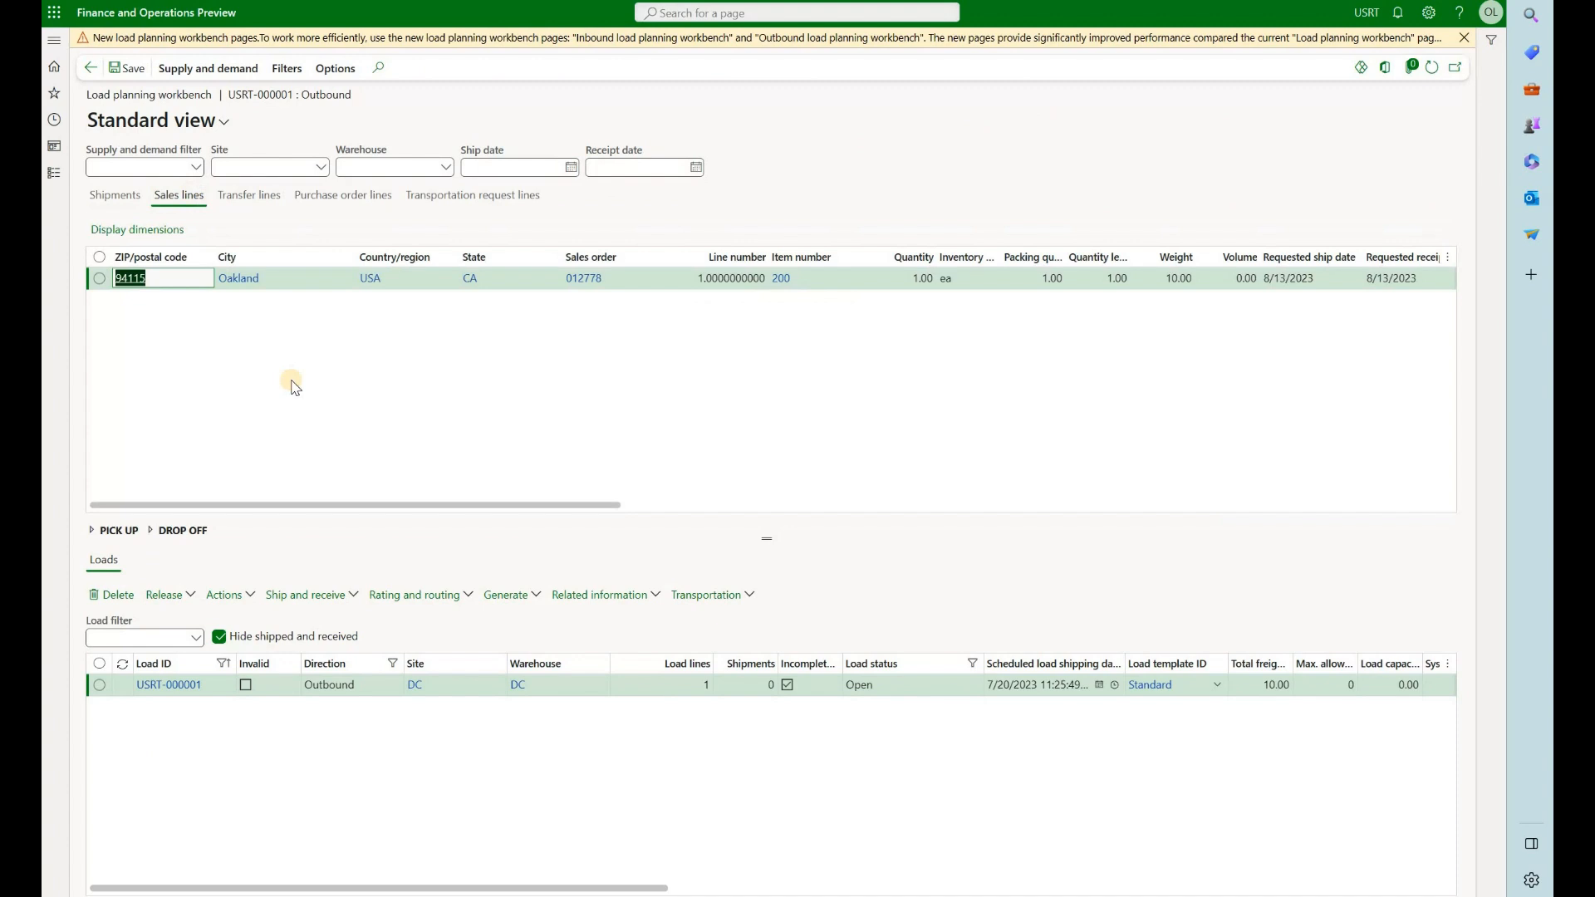
click(209, 70)
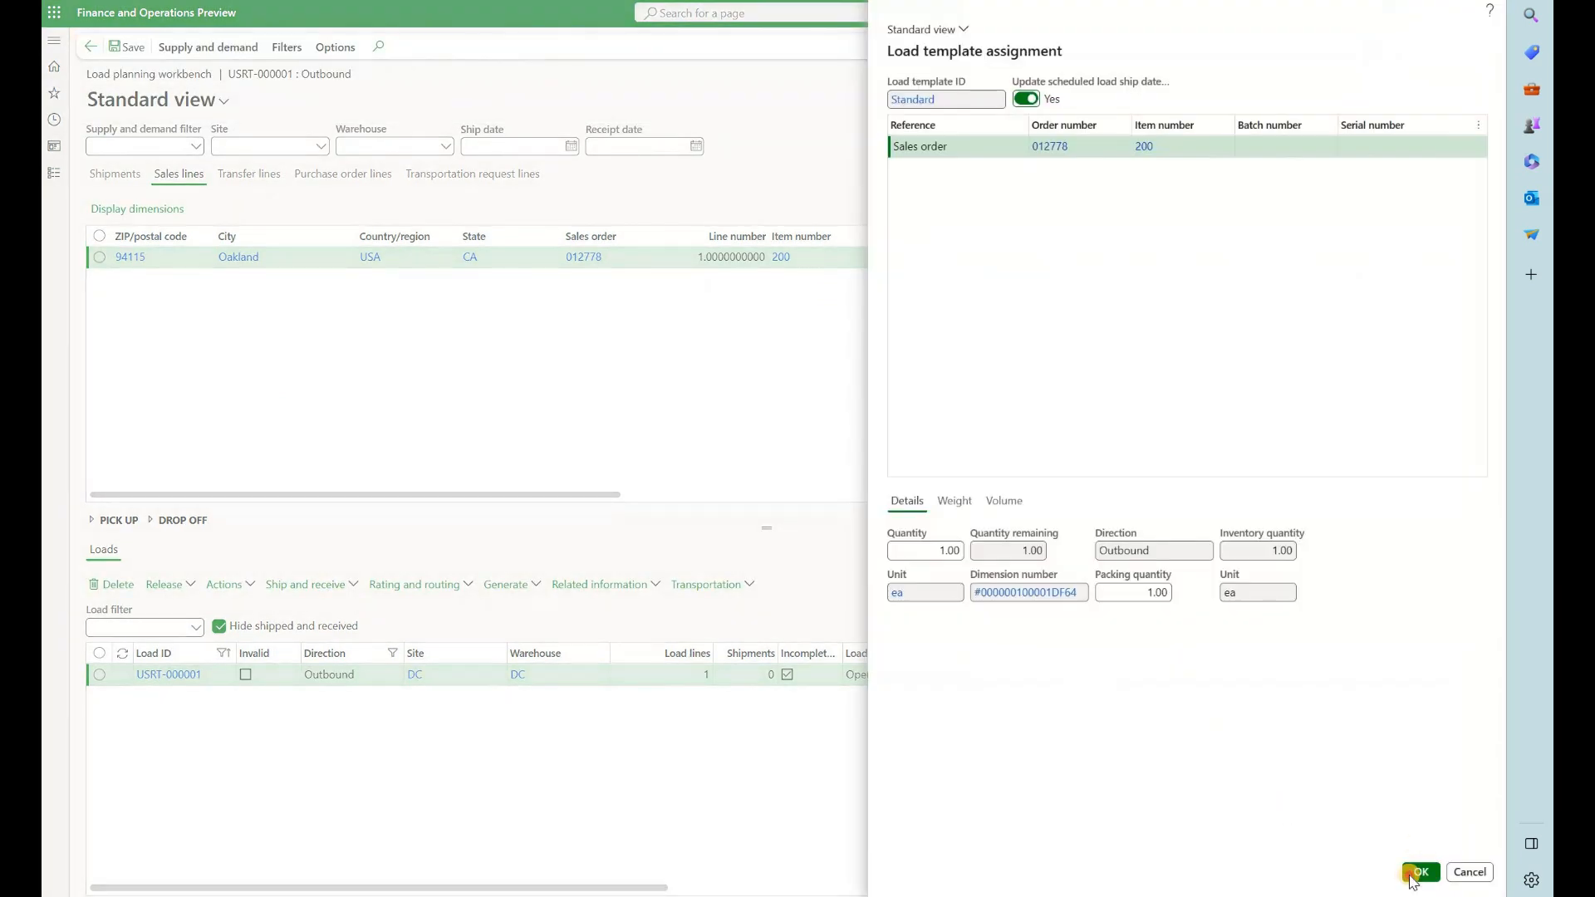
click(1412, 874)
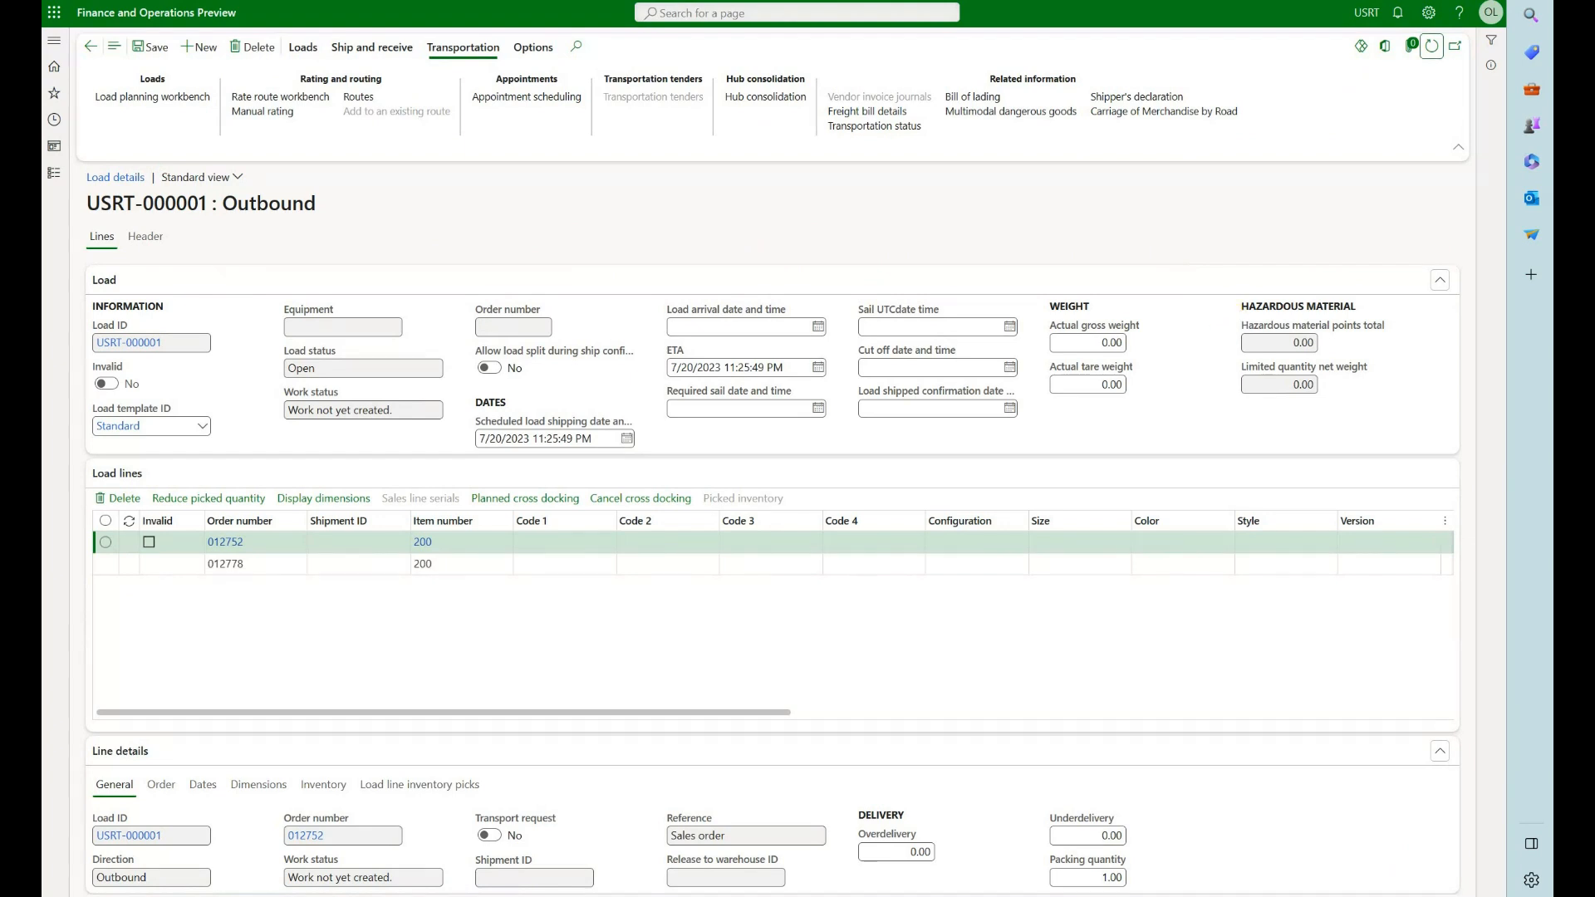
click(253, 97)
click(357, 51)
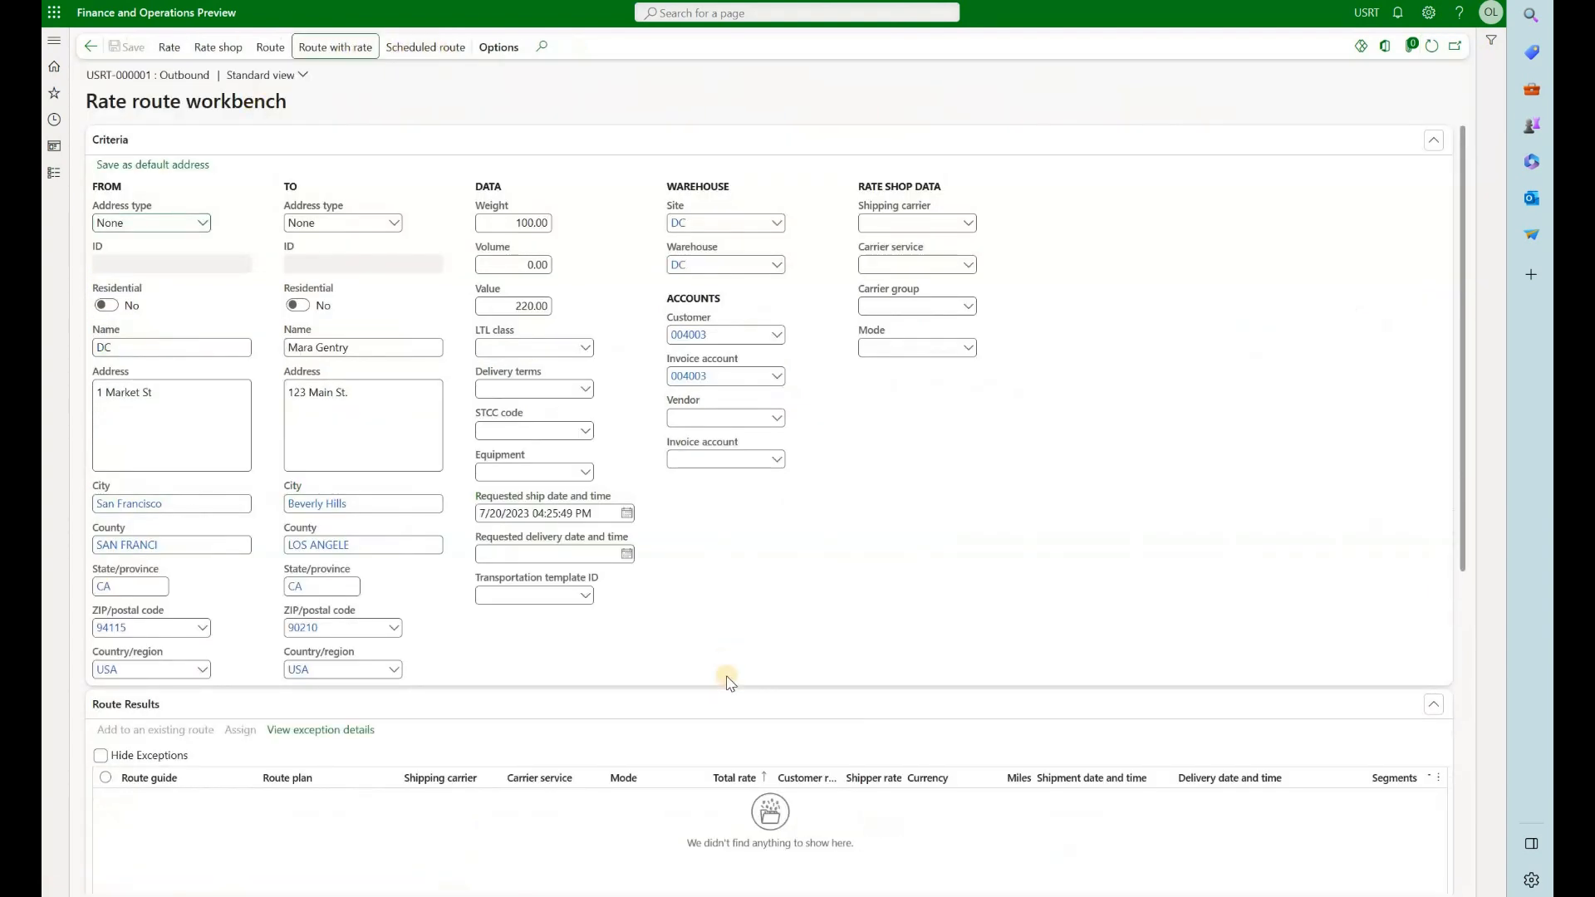
scroll(727, 678, down, 4)
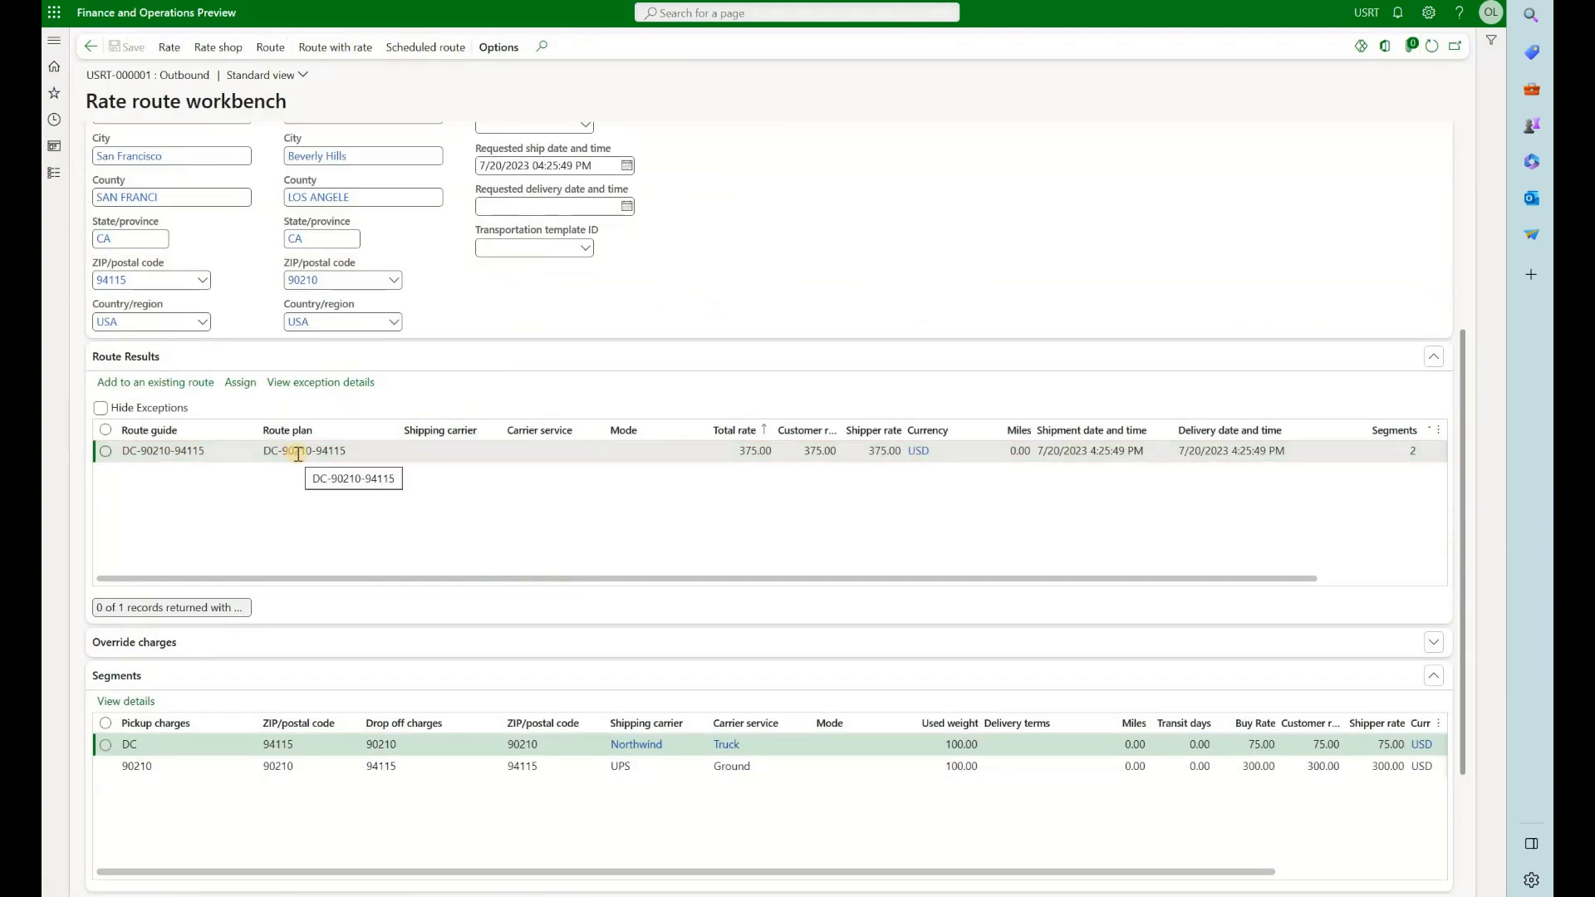
click(240, 382)
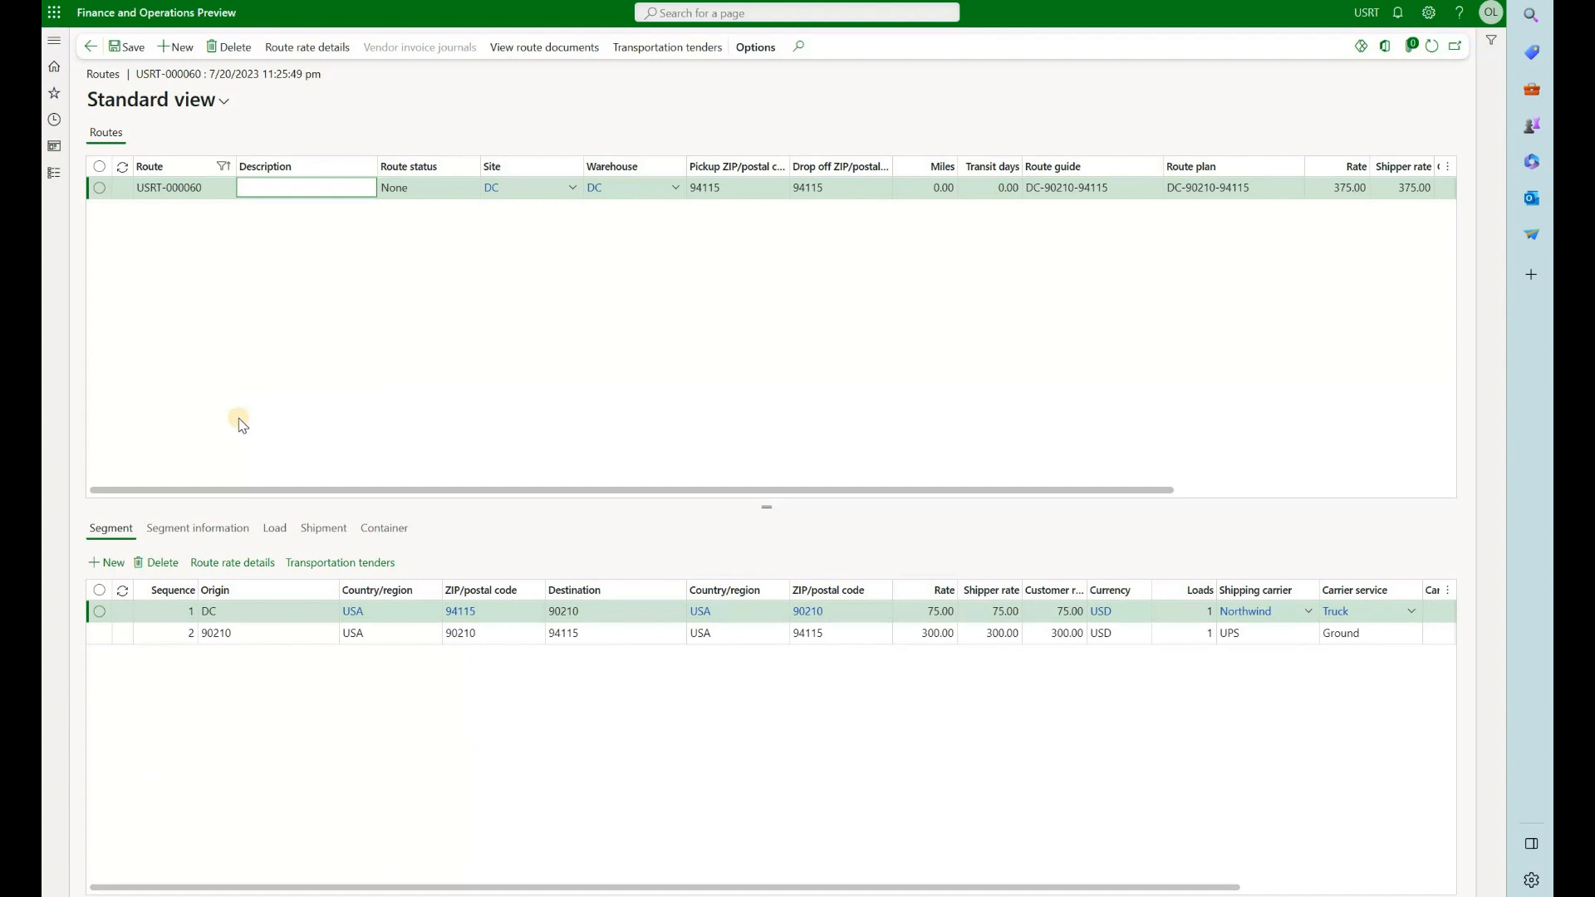
Compare the load and its line count on the first and second segments of the new route
click(286, 537)
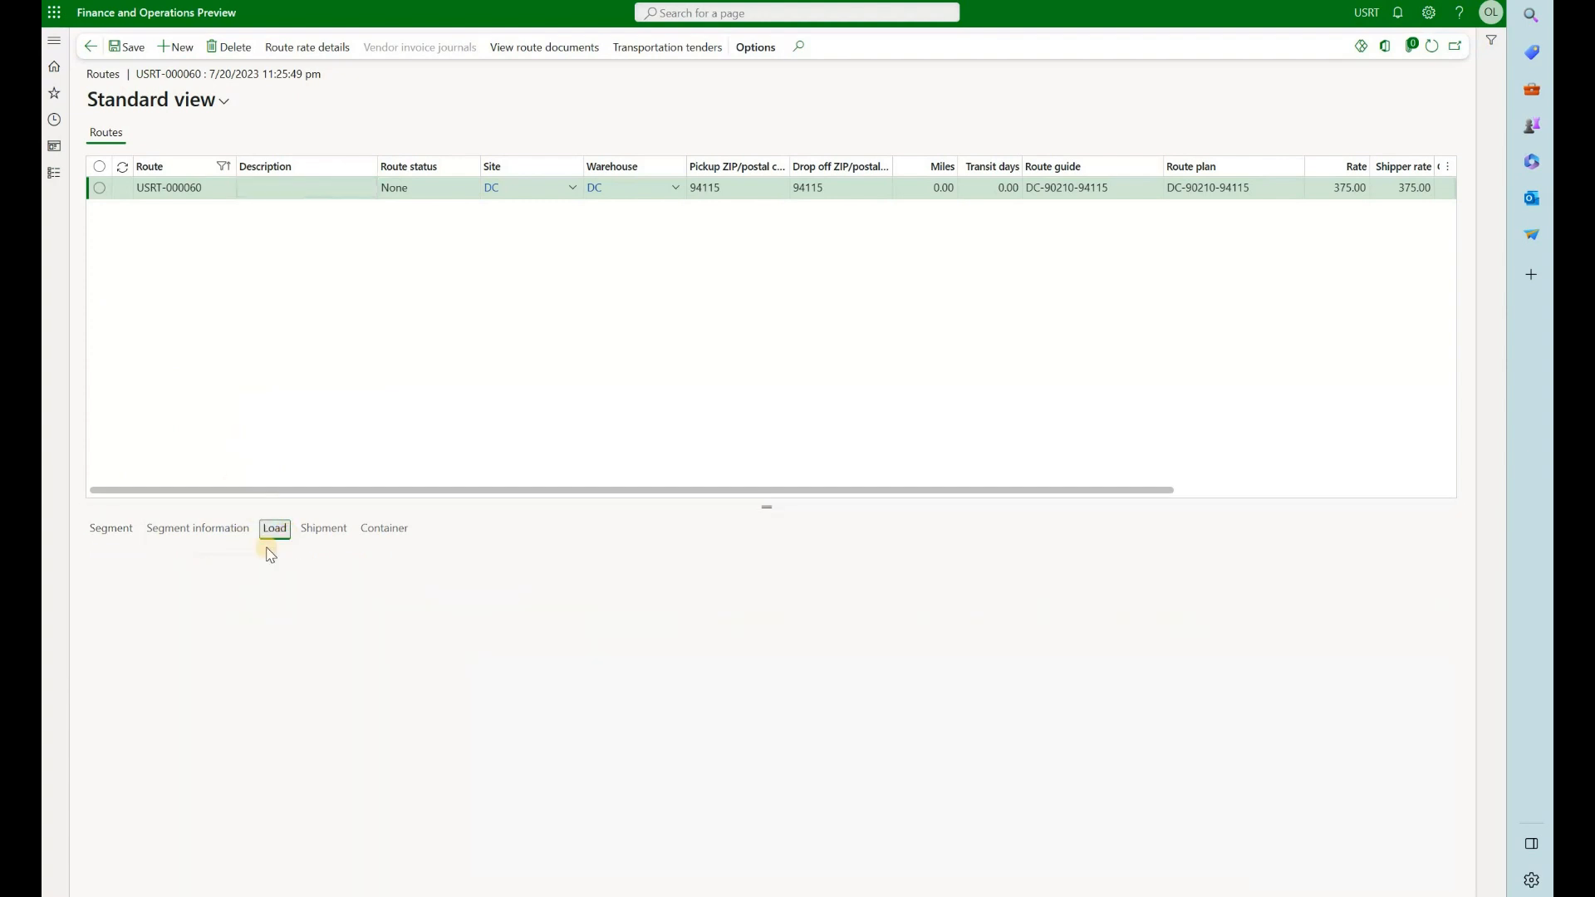
click(126, 535)
click(242, 633)
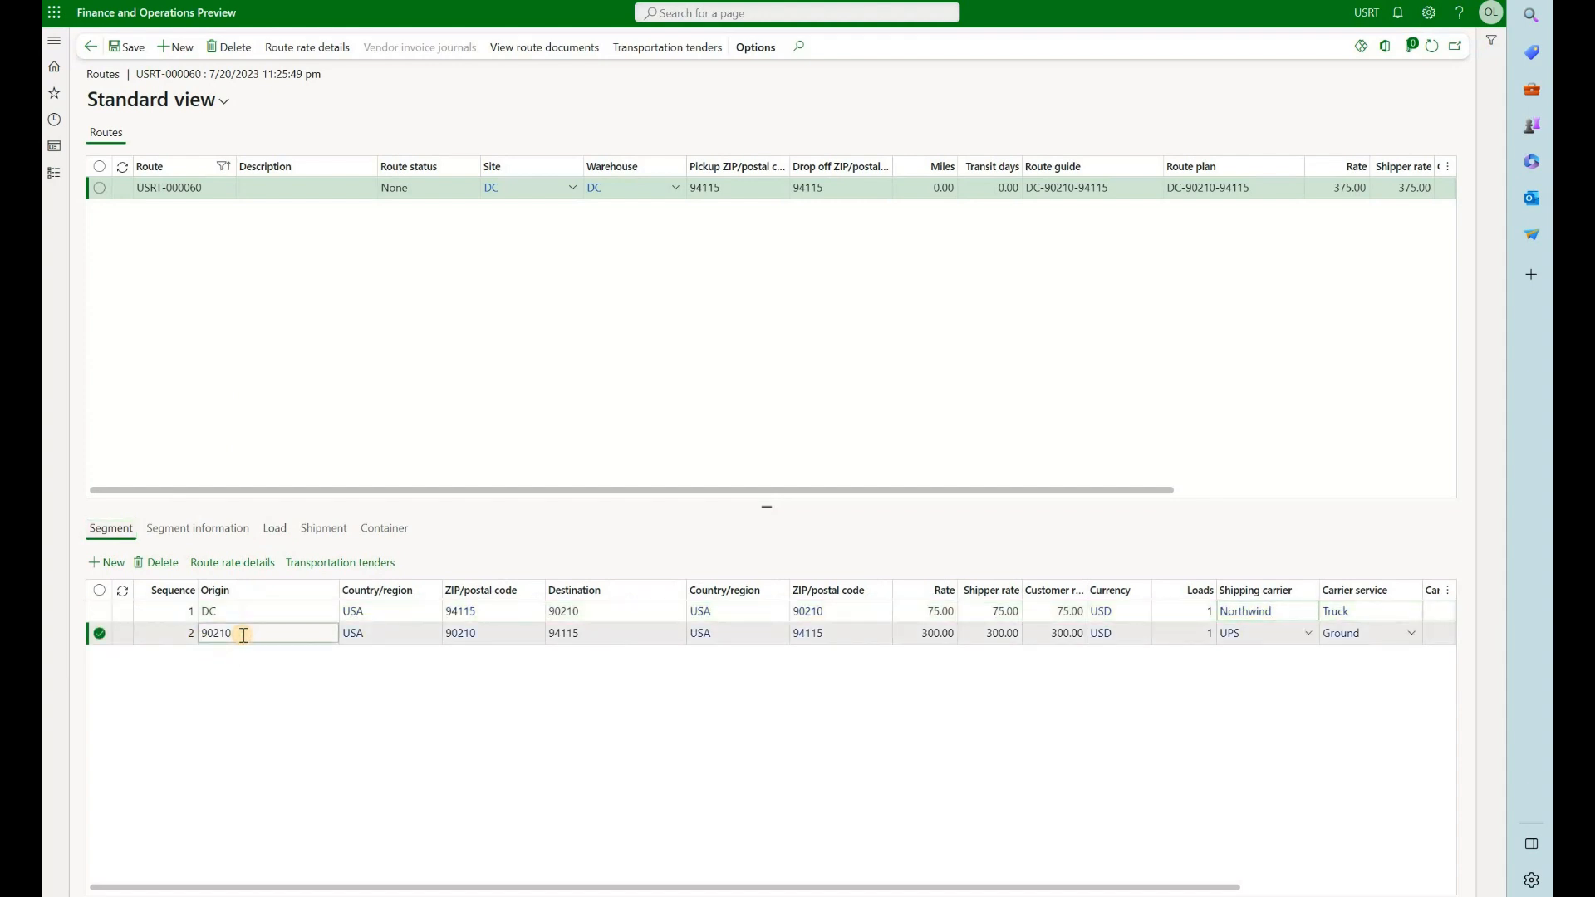
click(275, 529)
click(247, 622)
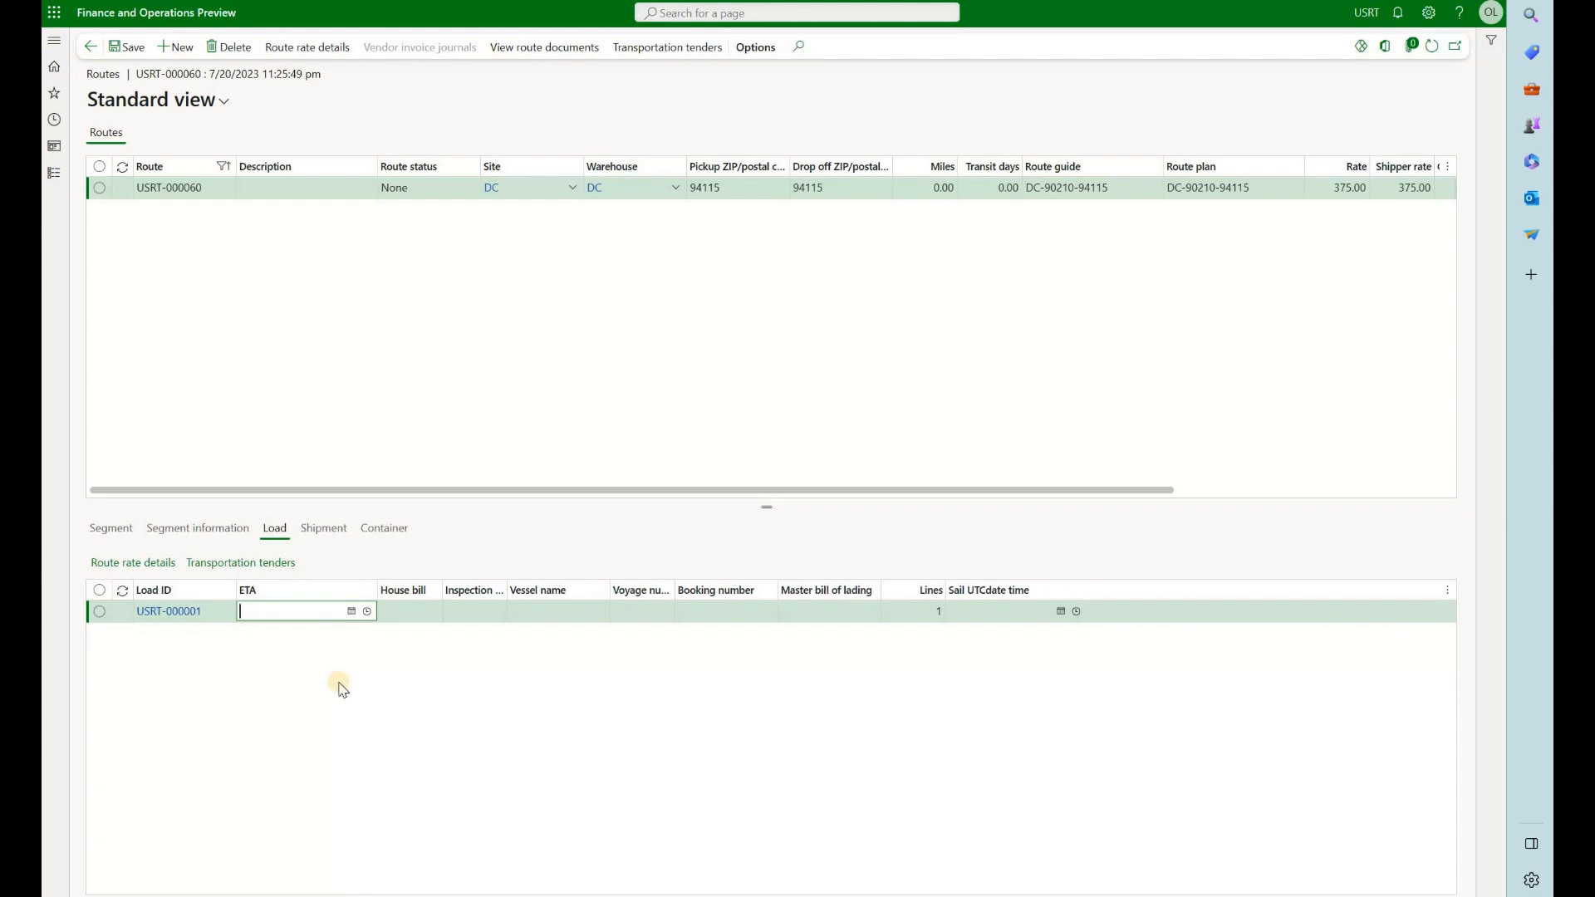
Review the rate details of route USRT-000060 and return to its segments
click(112, 529)
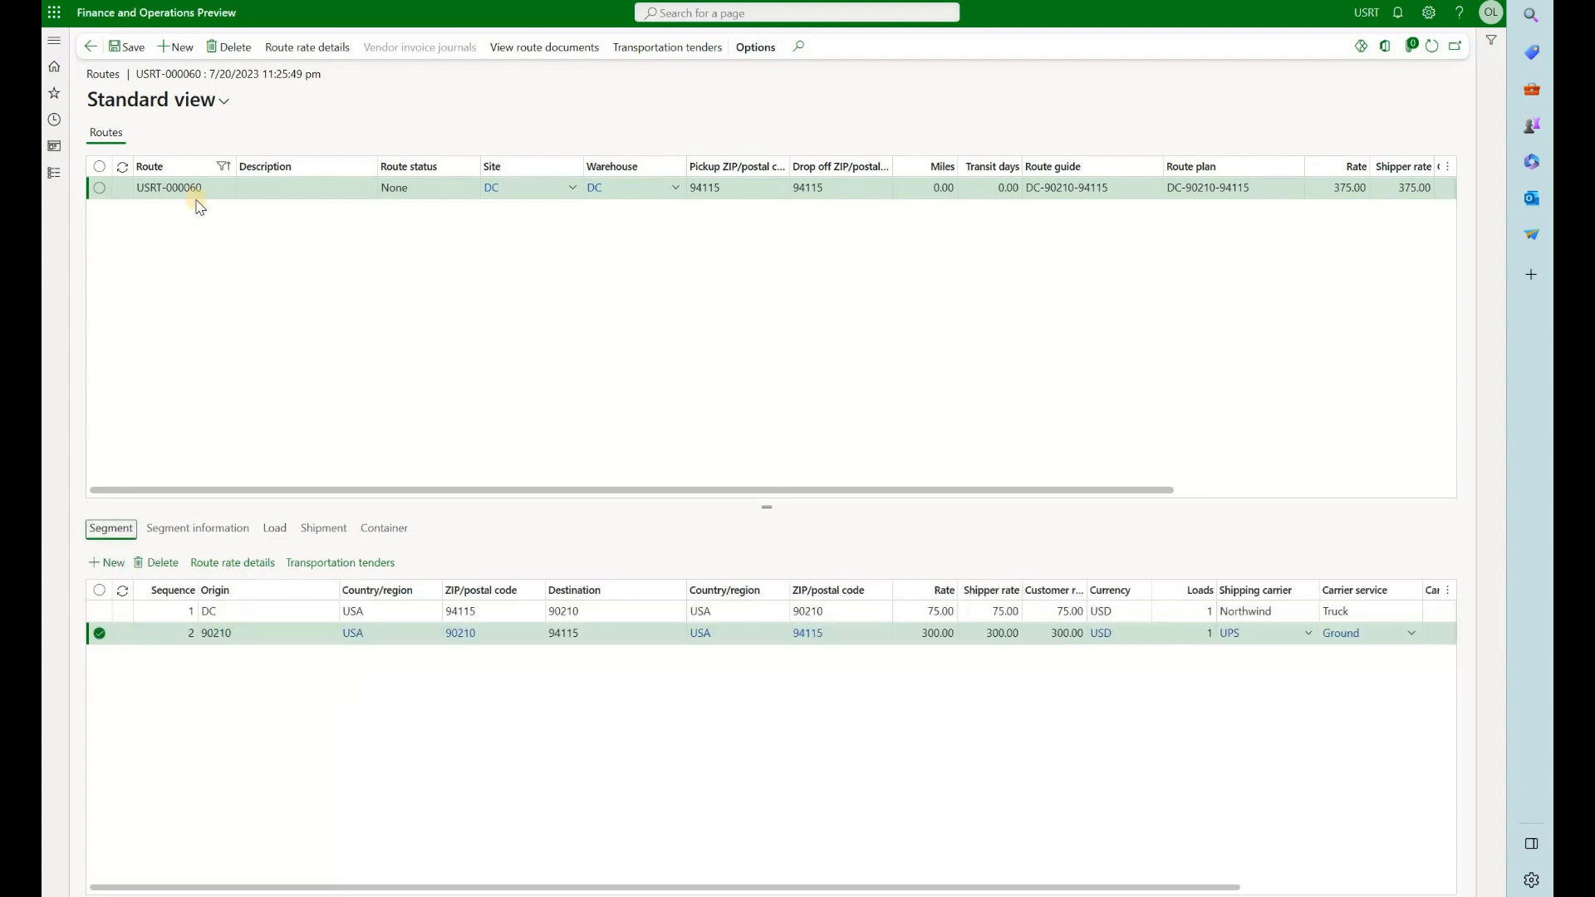
click(318, 52)
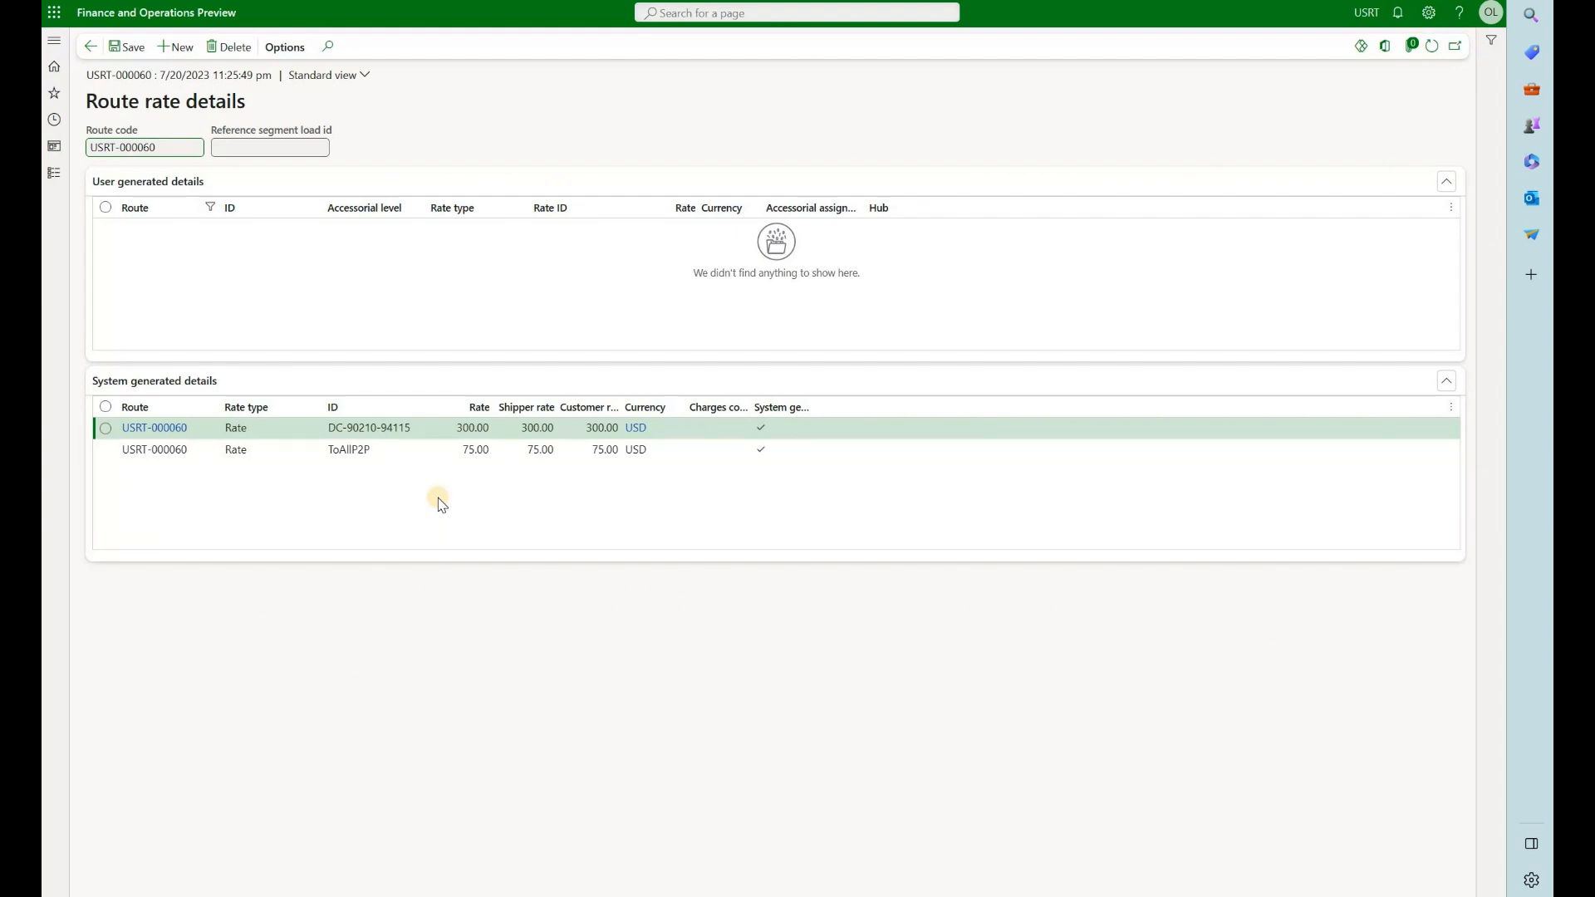
click(90, 47)
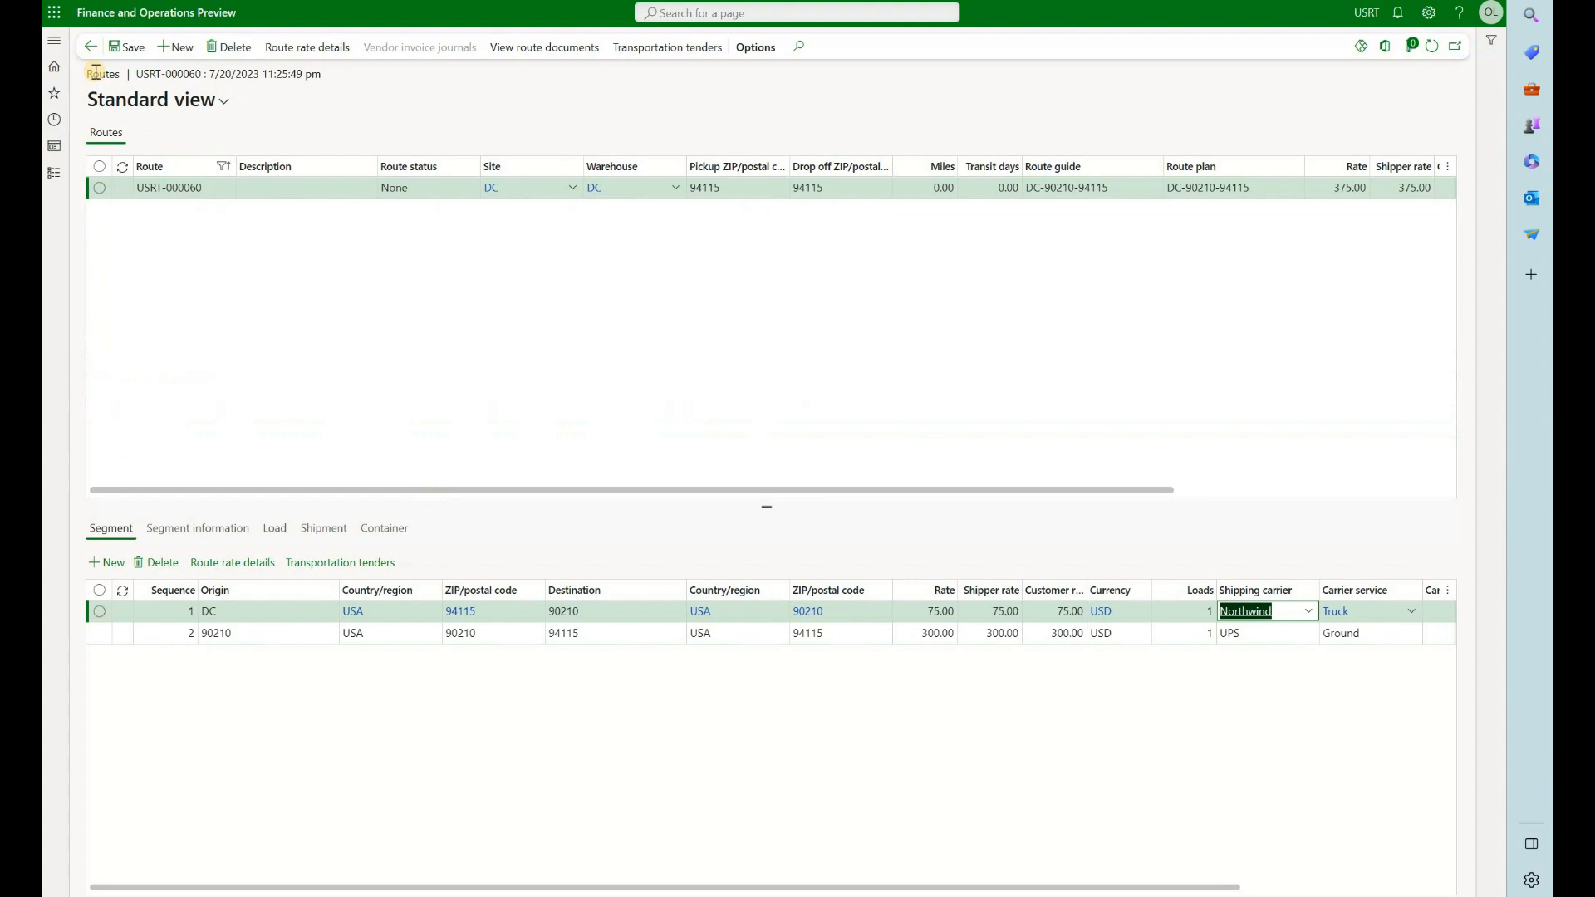
Delete load USRT-000001 from the first segment of route USRT-000060, DC to 90210
click(166, 186)
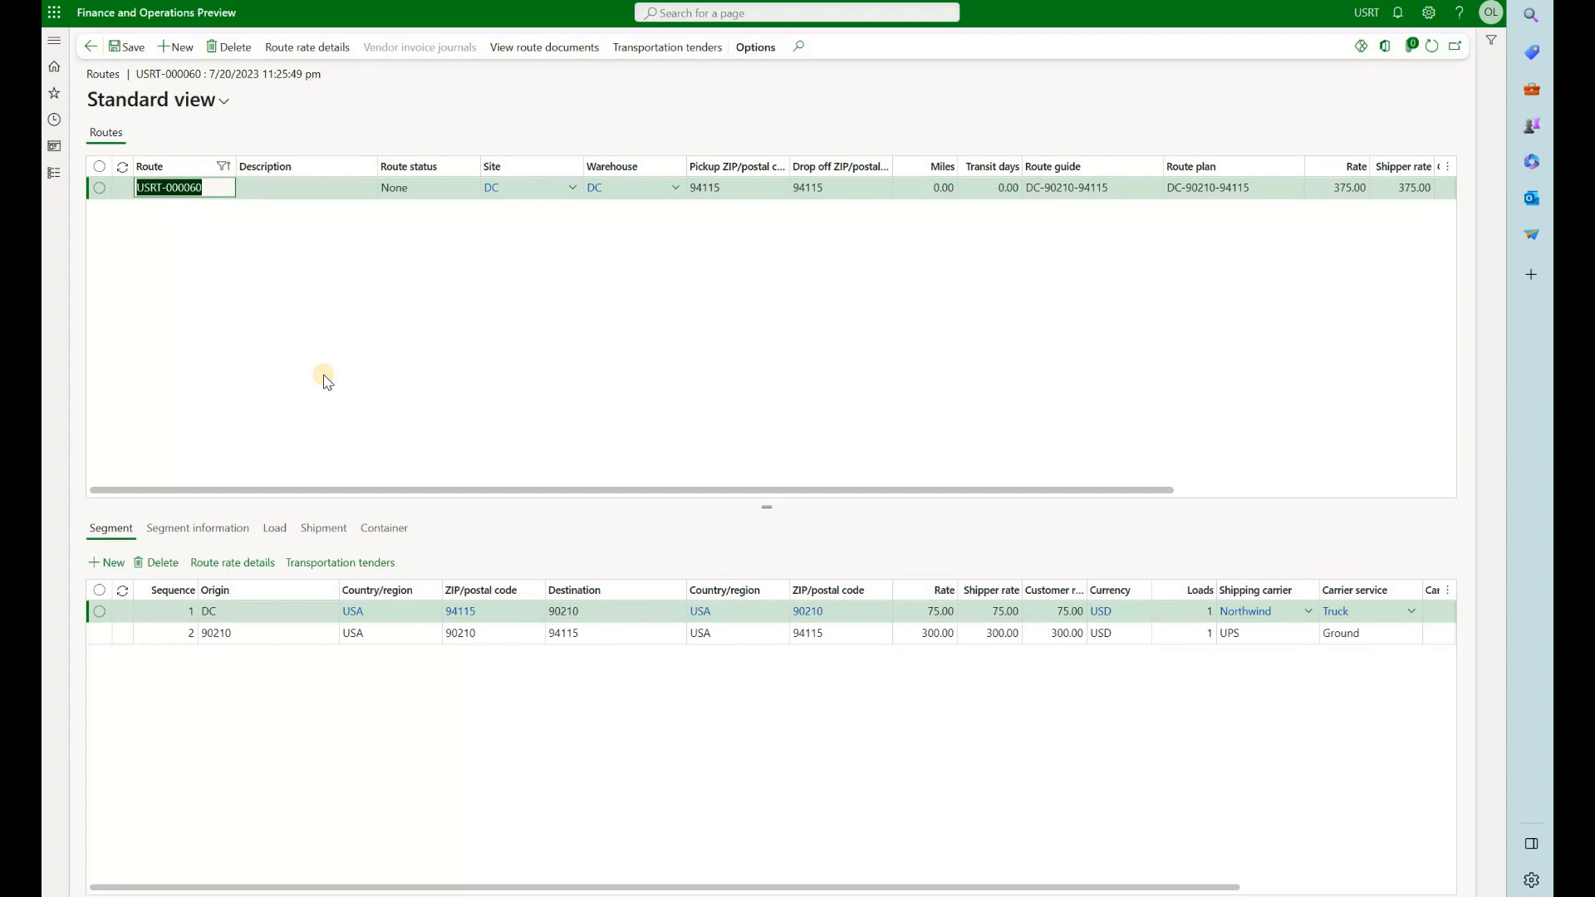
click(277, 529)
click(279, 611)
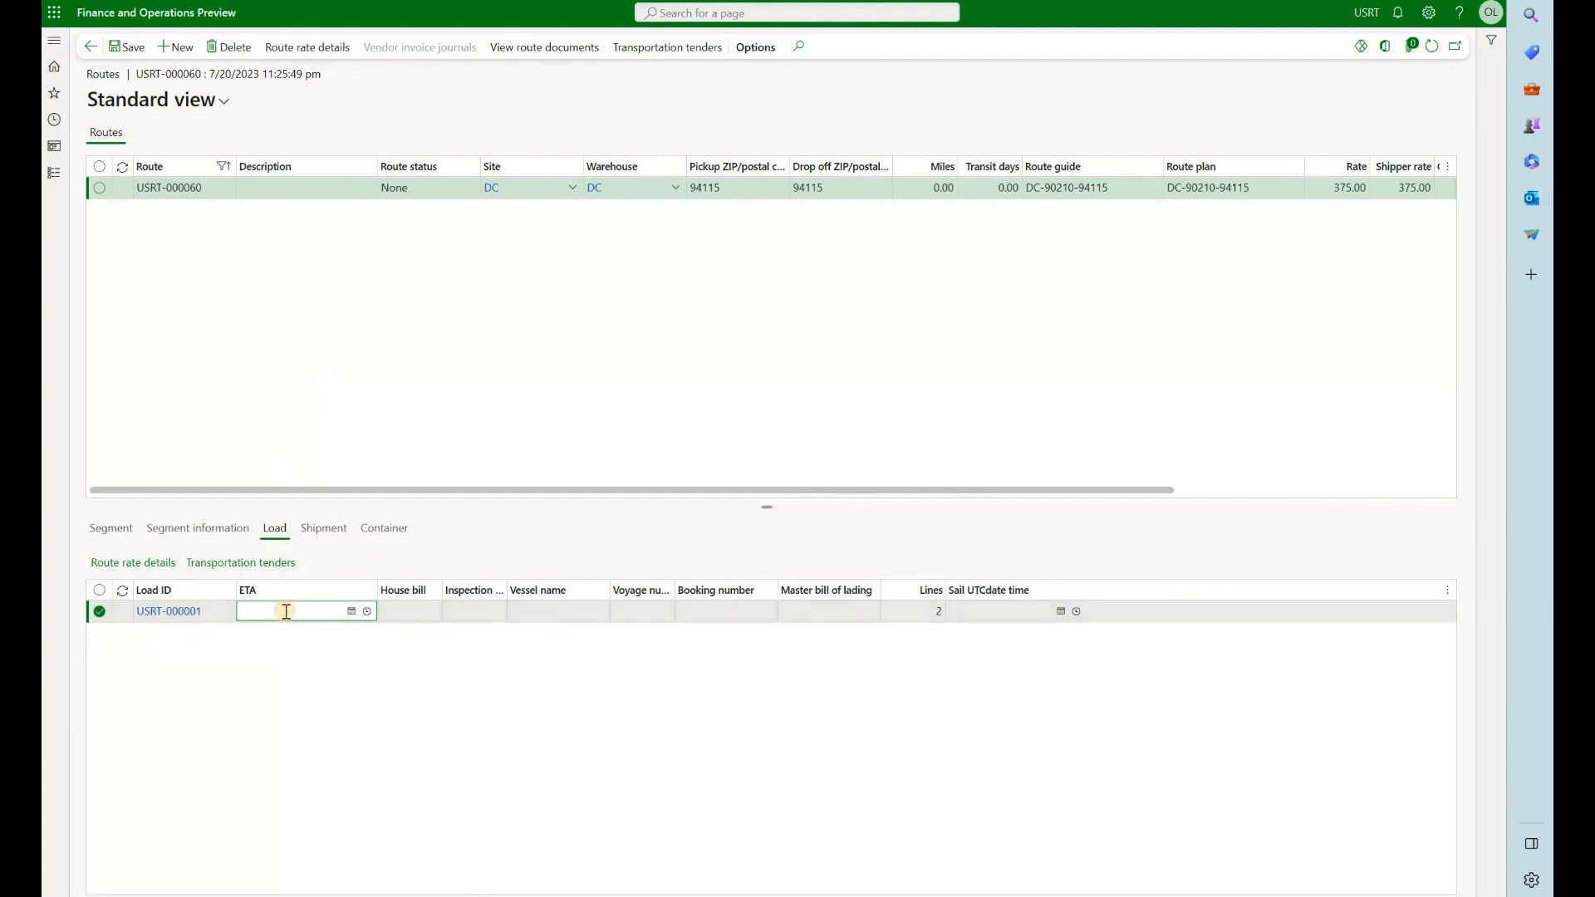
key(alt+Delete)
click(927, 406)
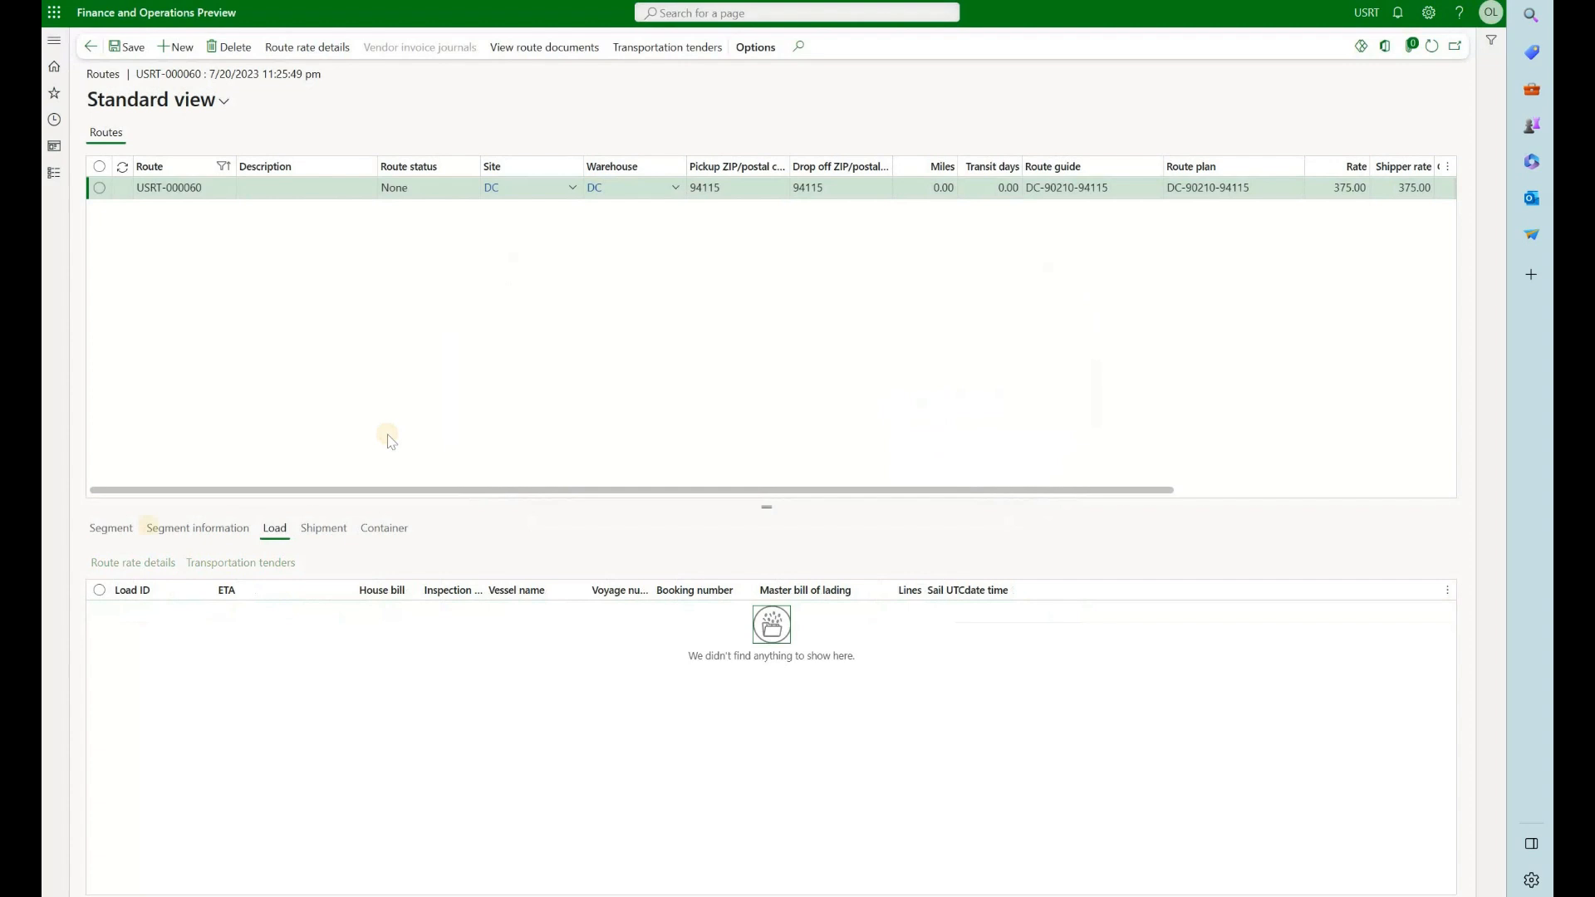
Delete the remaining load USRT-000001 from the second segment of the route, 90210 to 94115
click(120, 536)
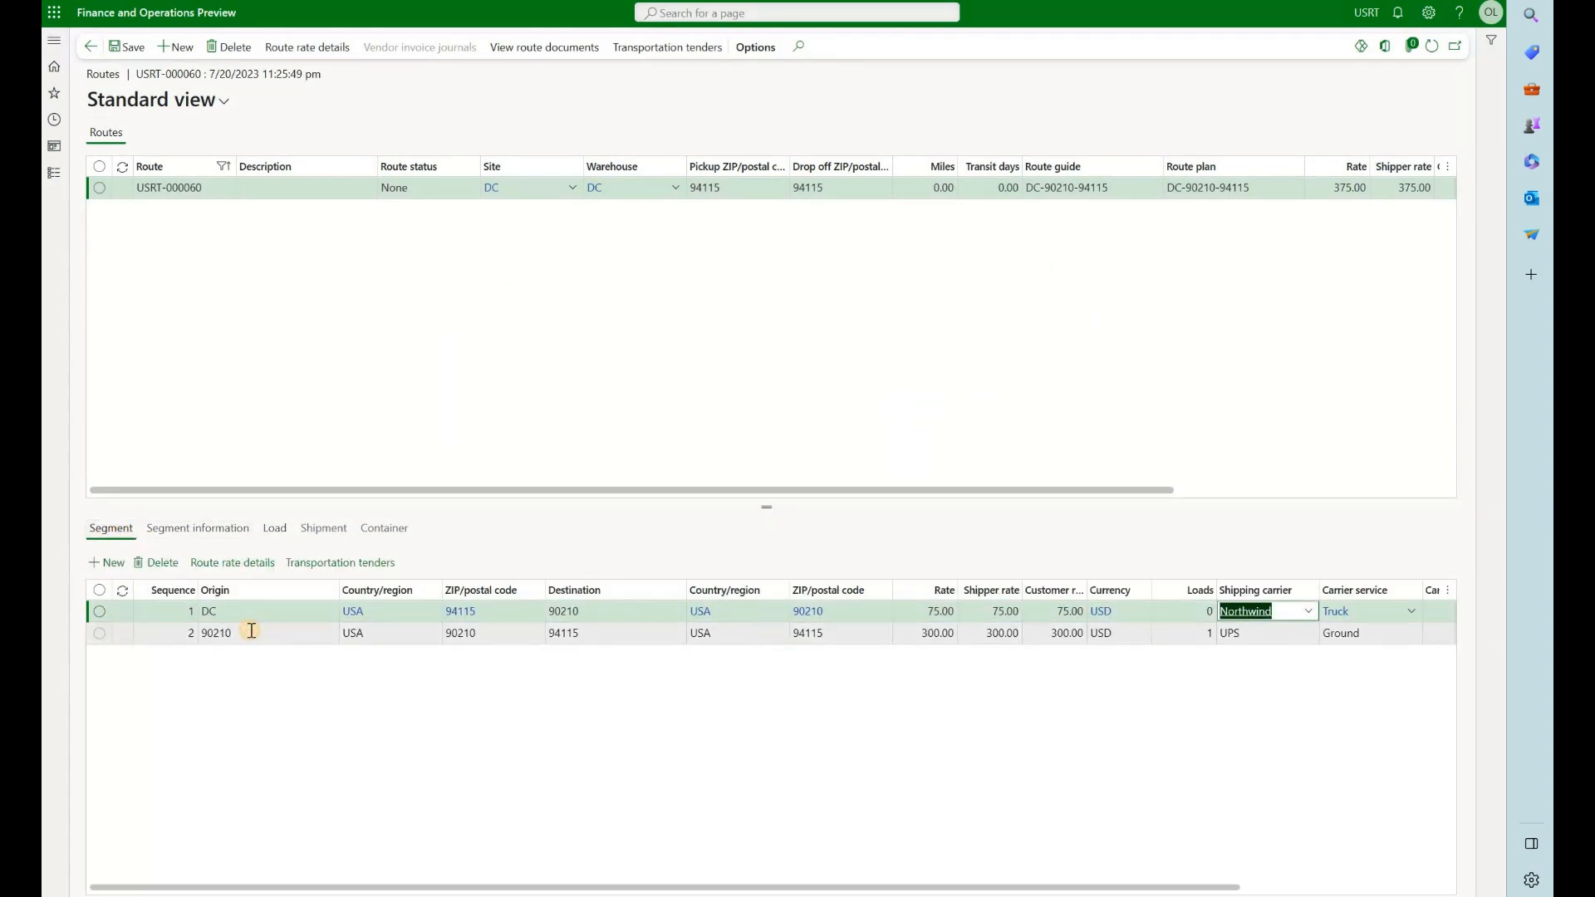
click(276, 529)
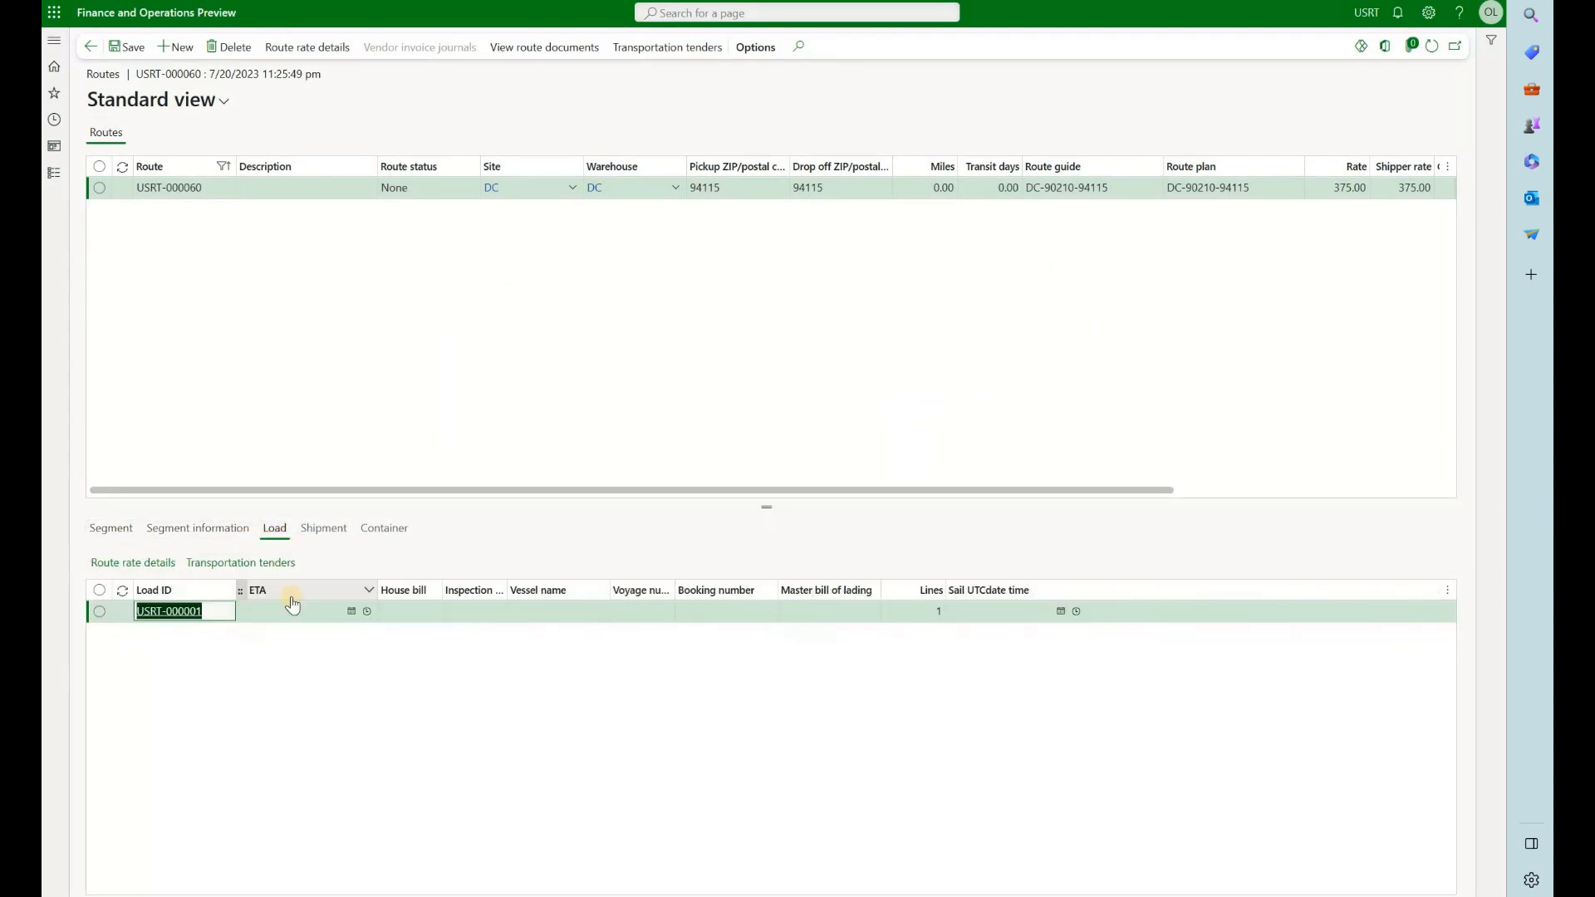
click(290, 616)
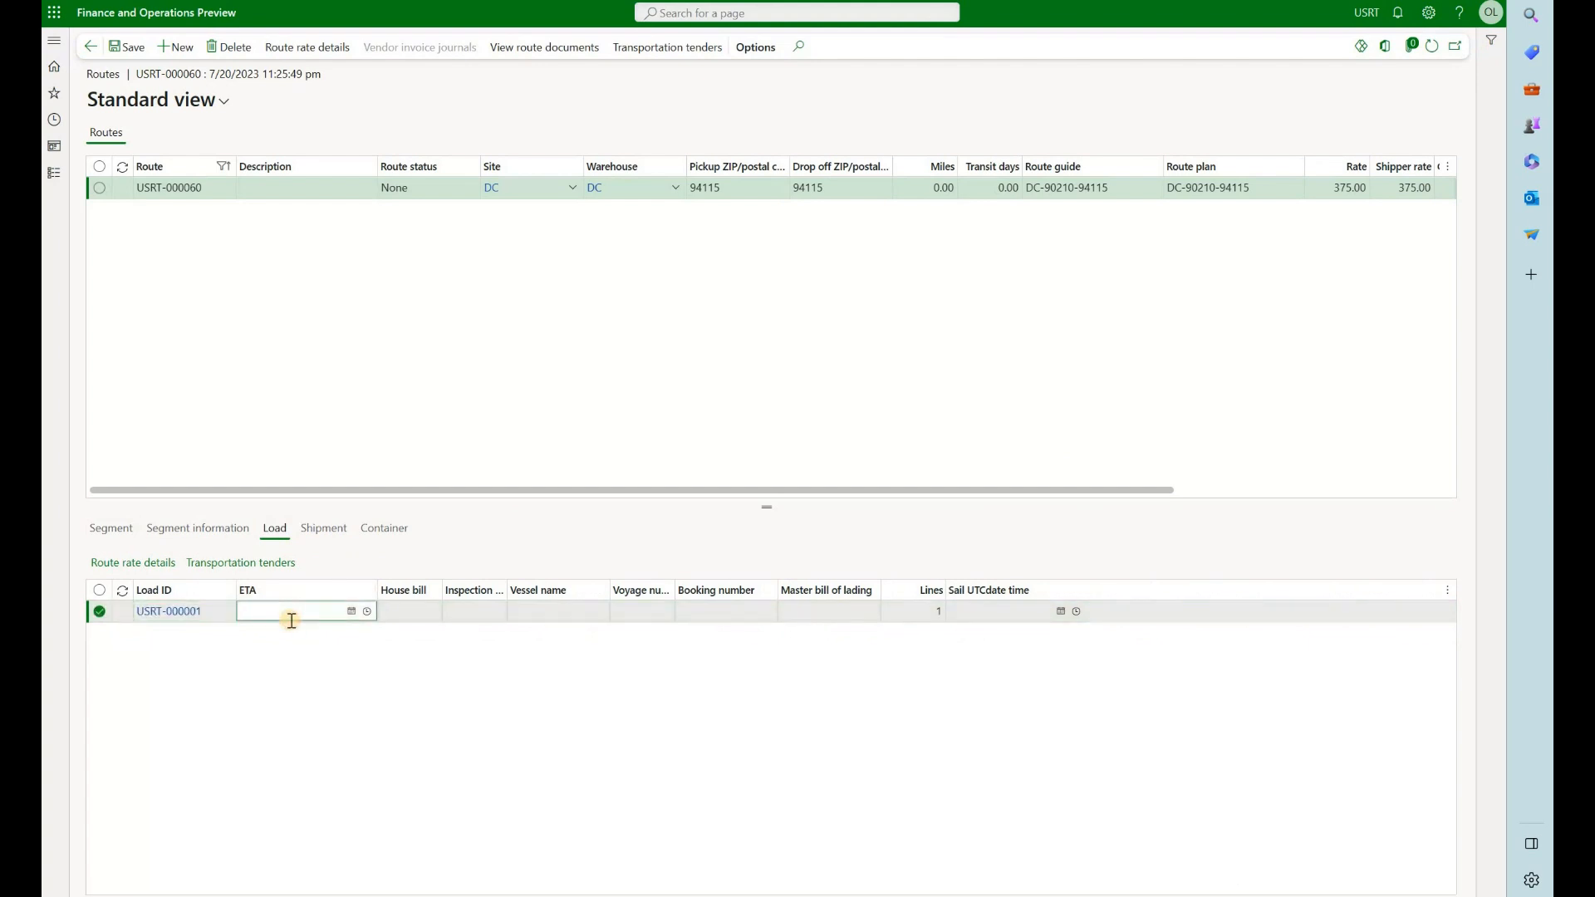
key(alt+Delete)
click(977, 404)
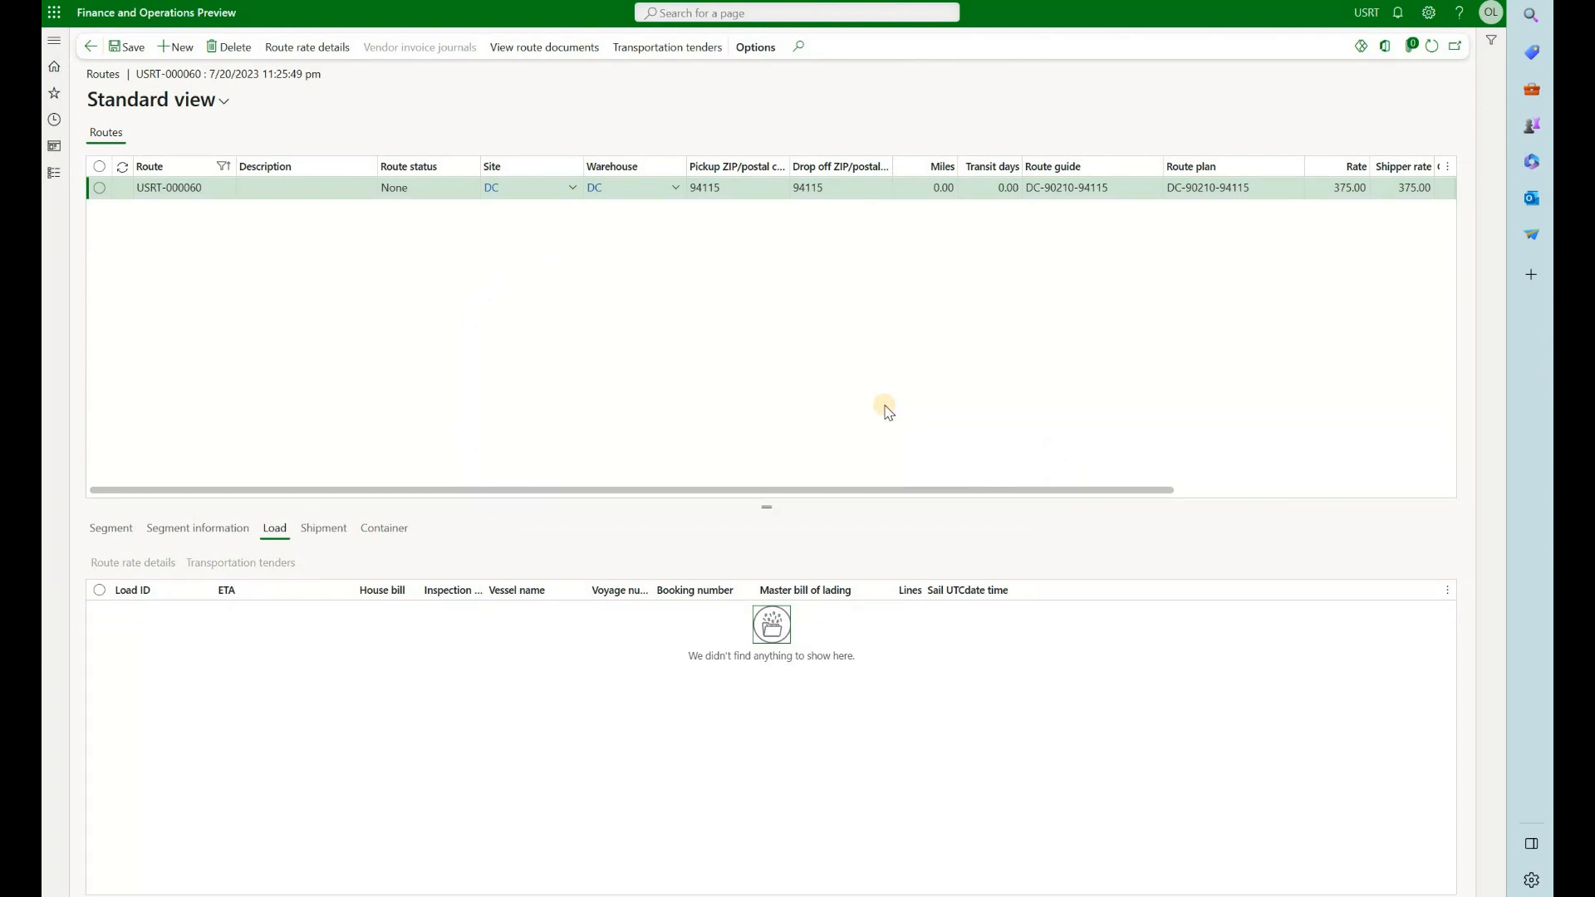
Rate shop the load in the rate route workbench and add the Northwind Truck result to existing route USRT-000060
click(89, 50)
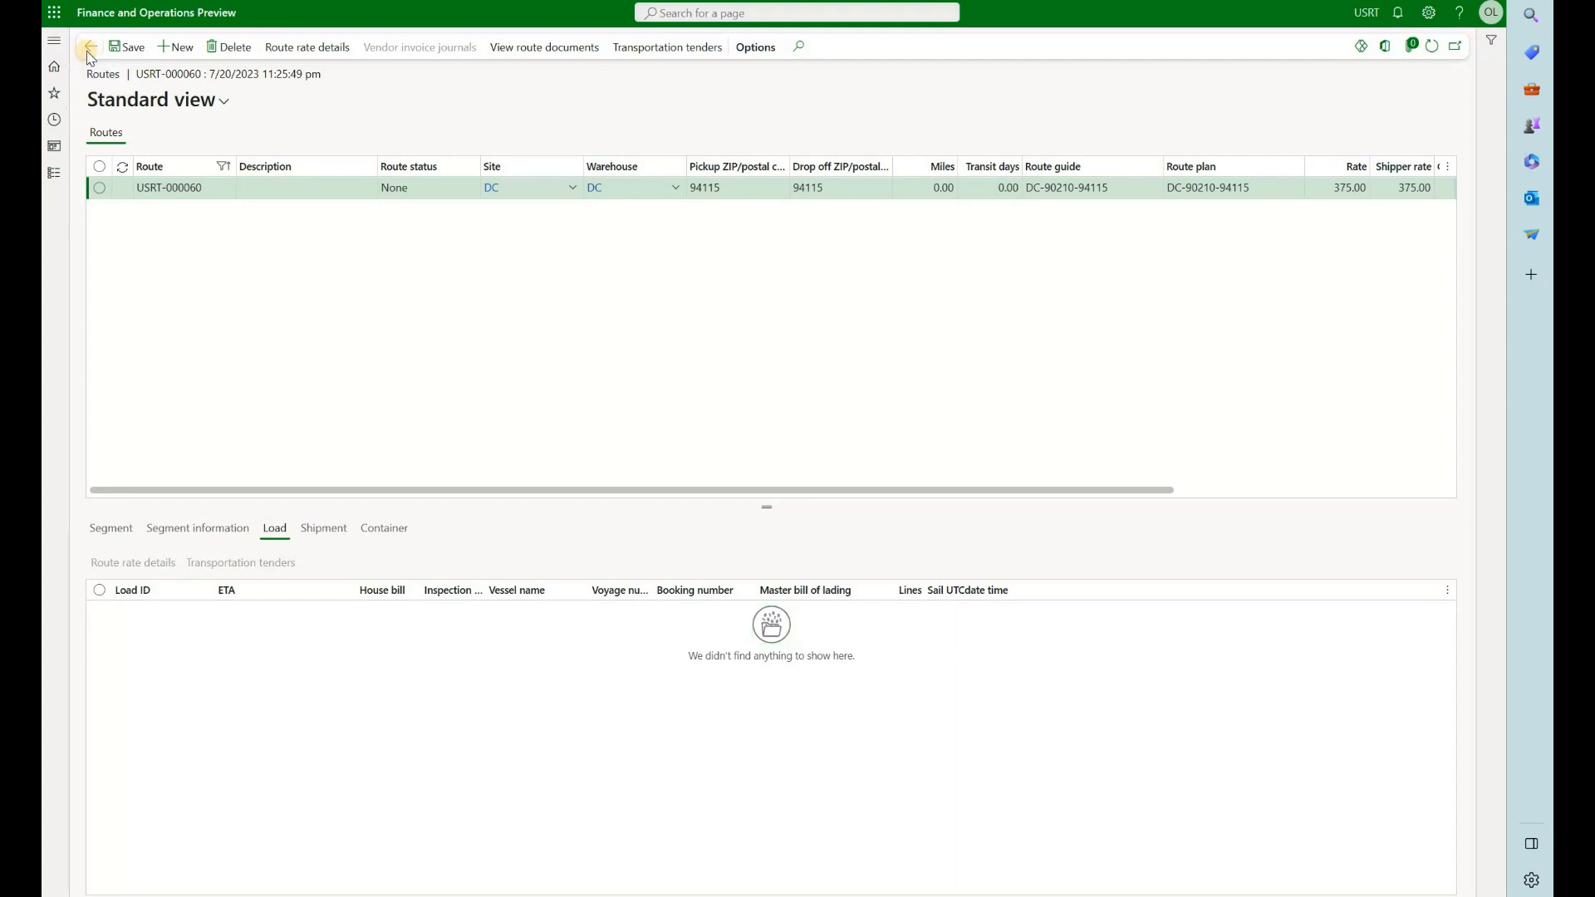
scroll(208, 159, up, 4)
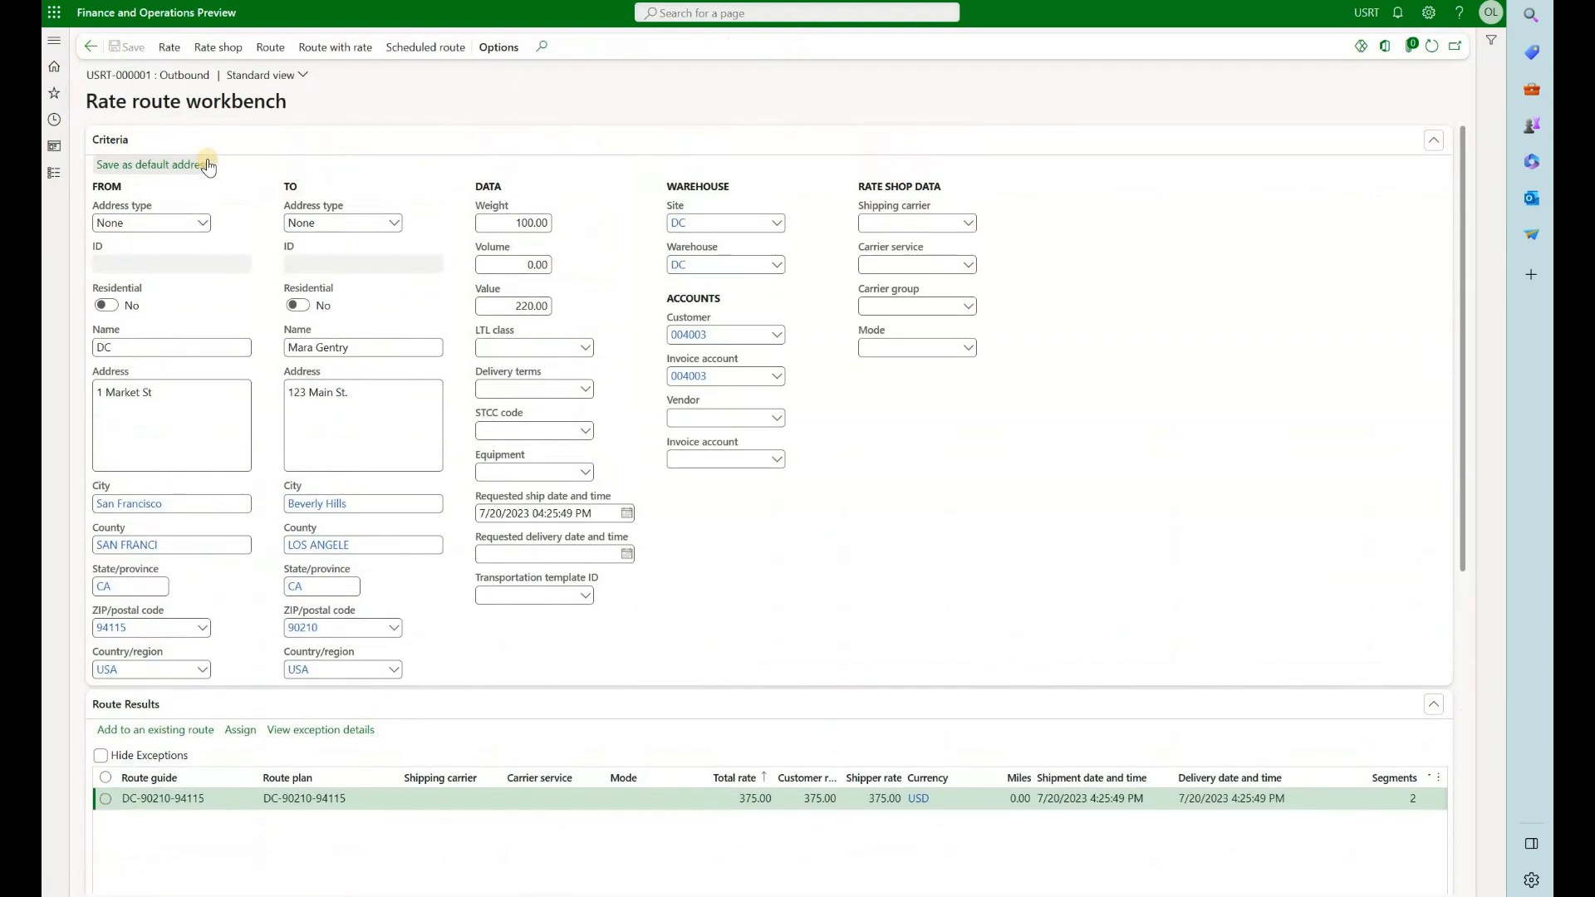
click(224, 47)
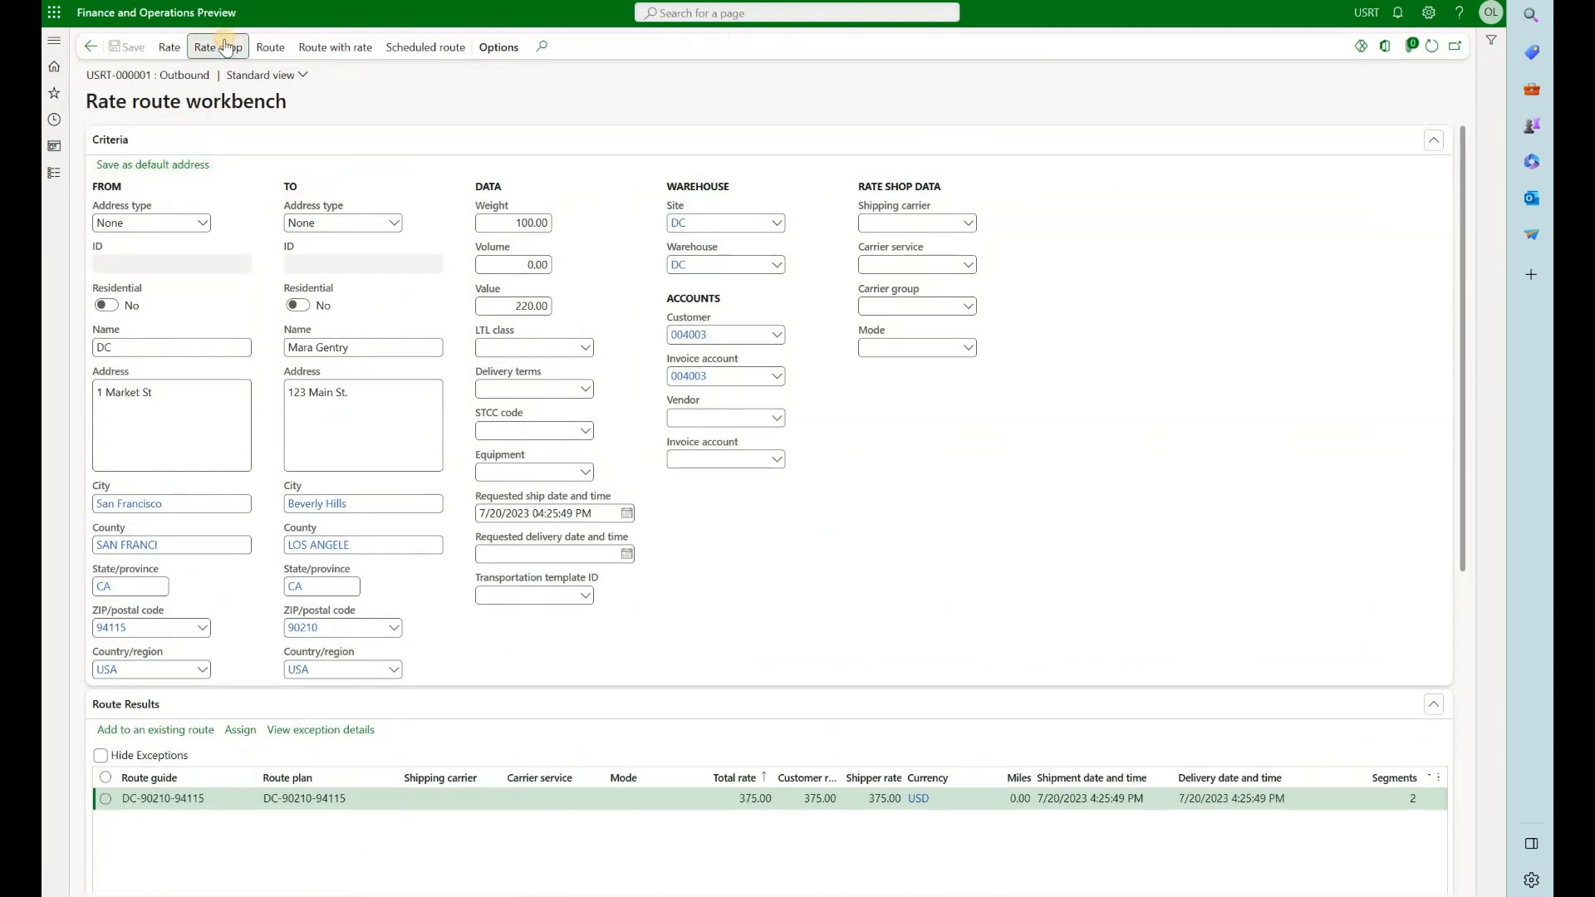
scroll(624, 741, down, 4)
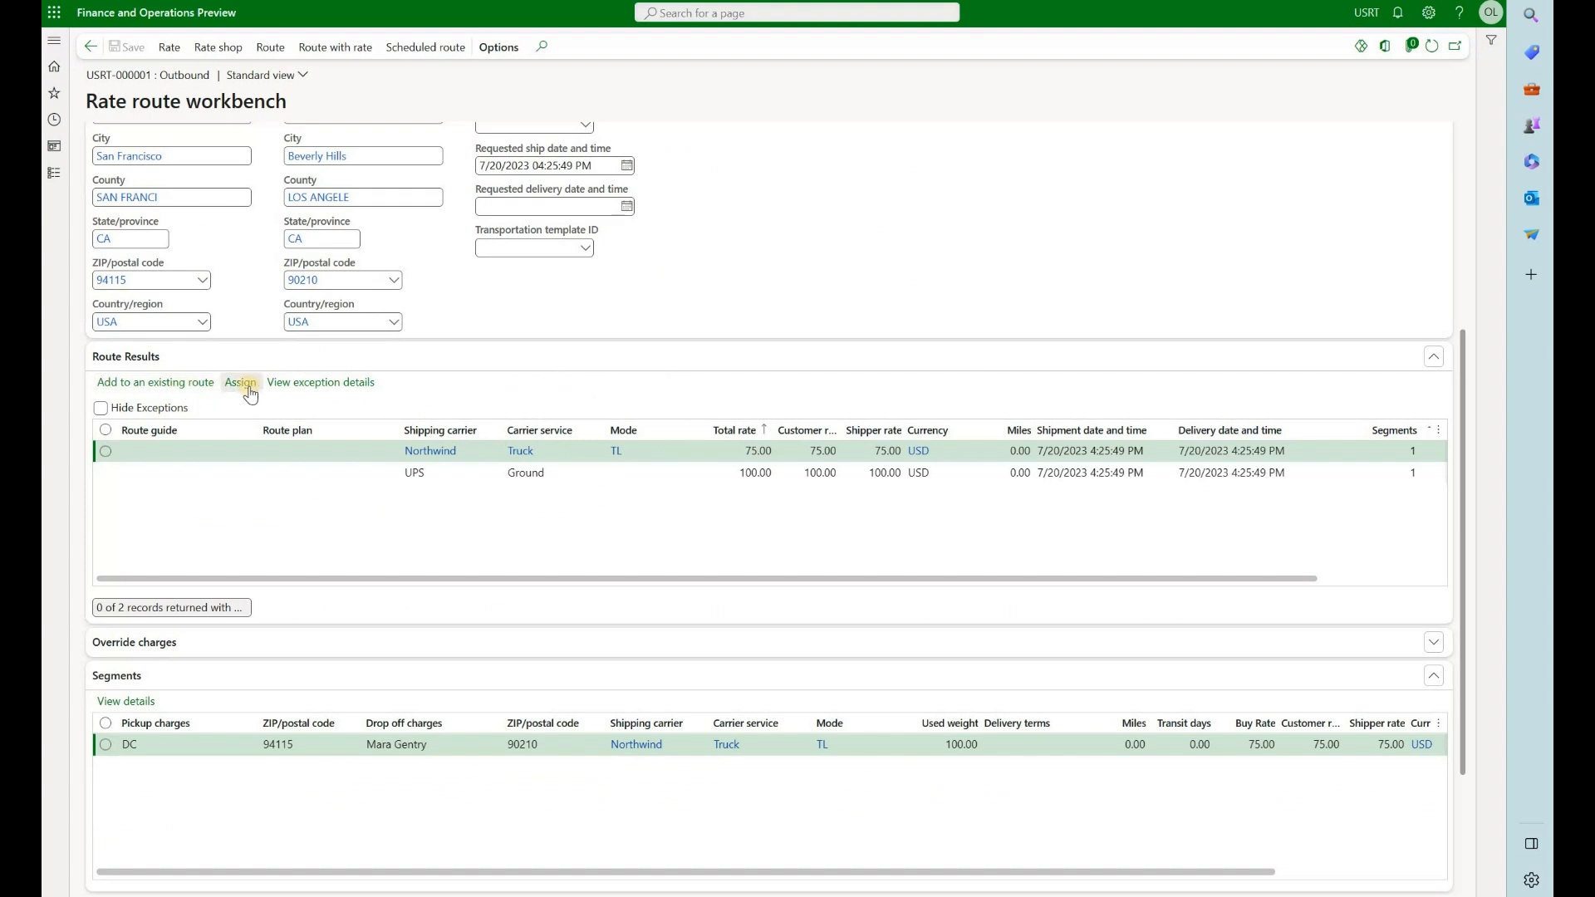
click(183, 386)
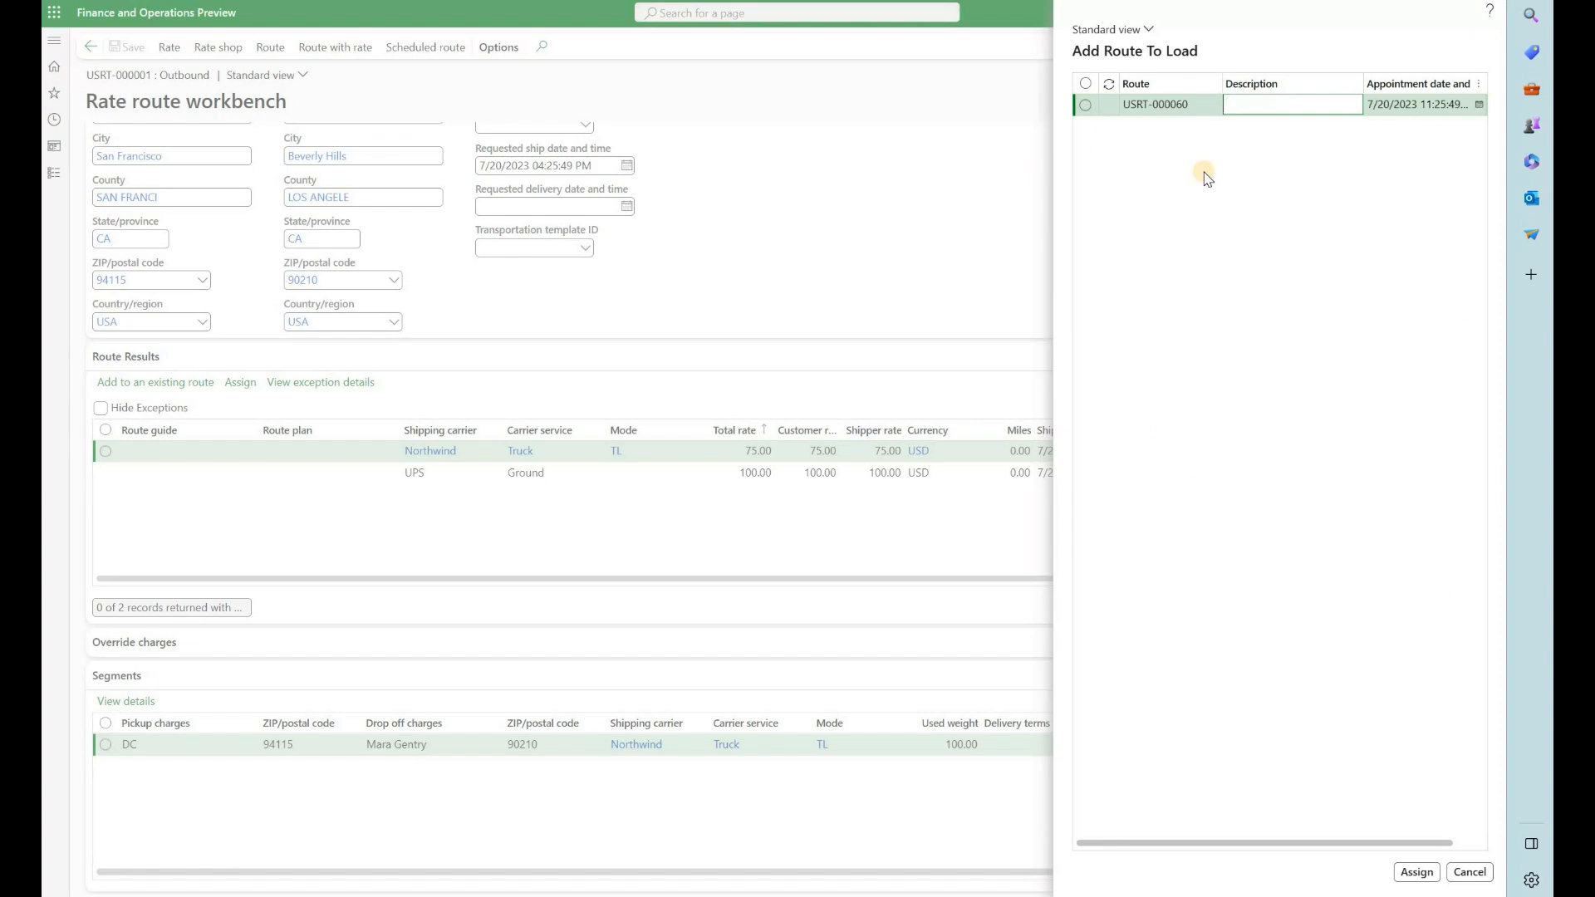
click(1416, 872)
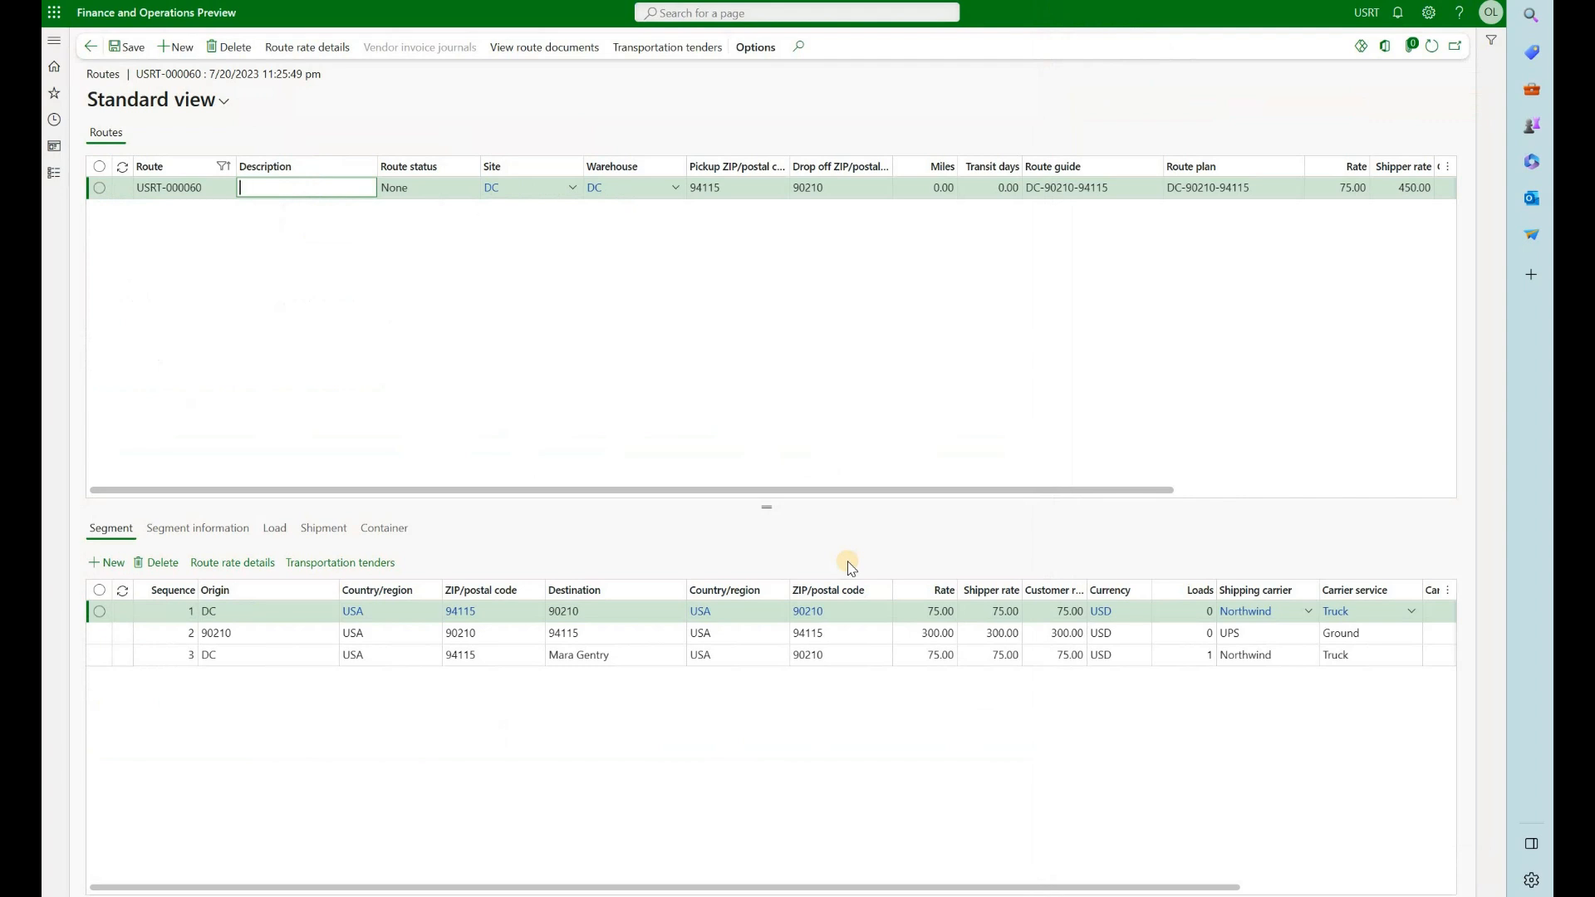
Compare the loads linked to the third and first segments of route USRT-000060
click(555, 657)
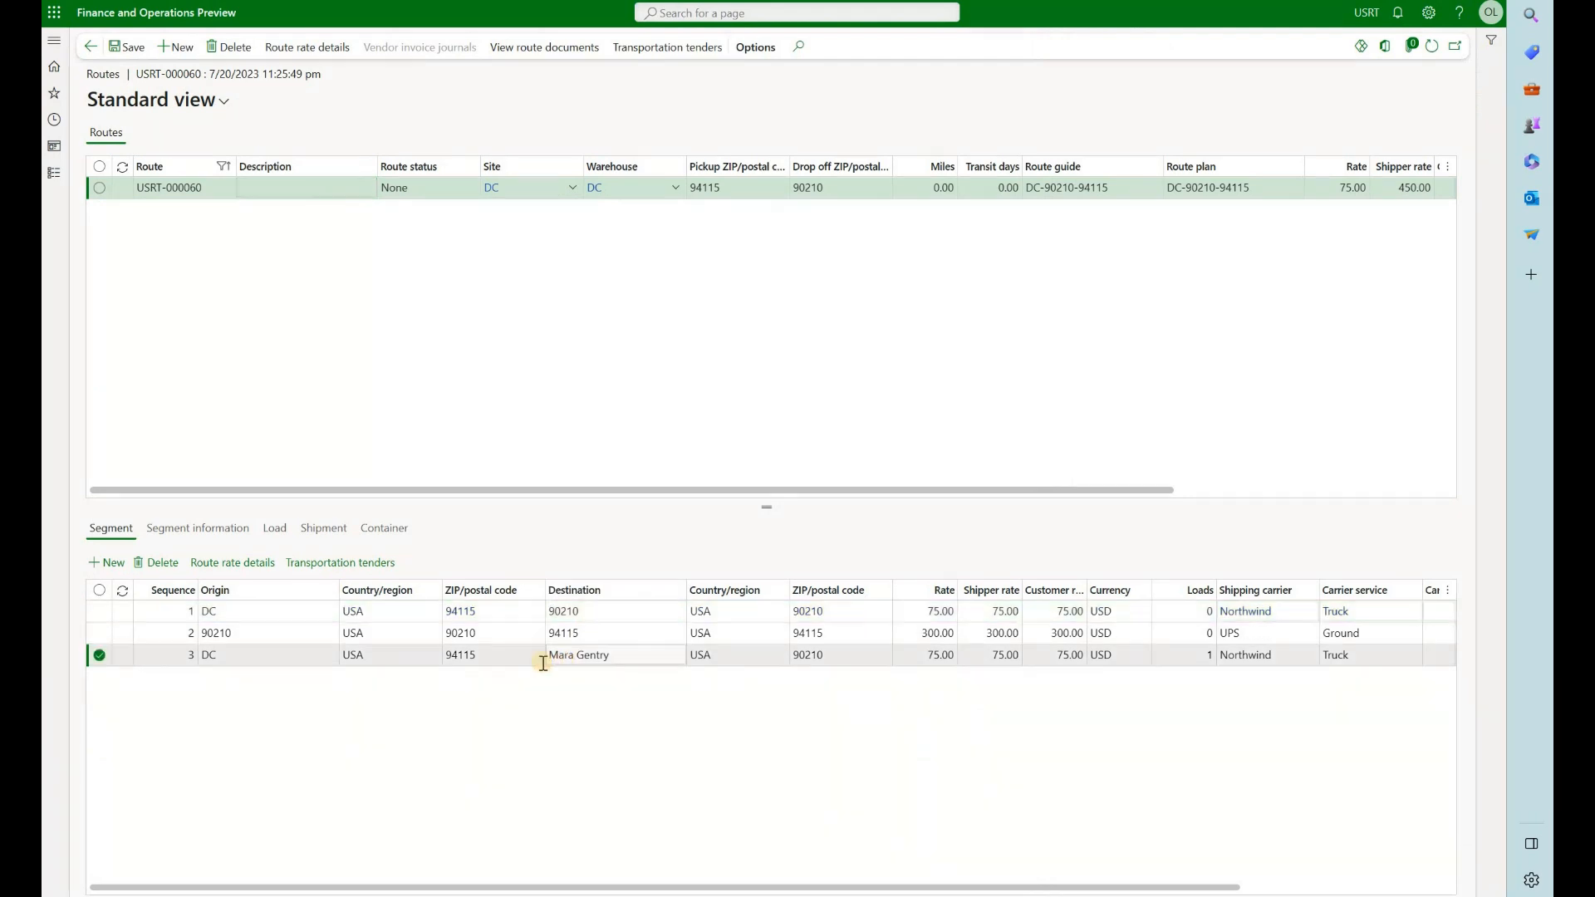
click(275, 531)
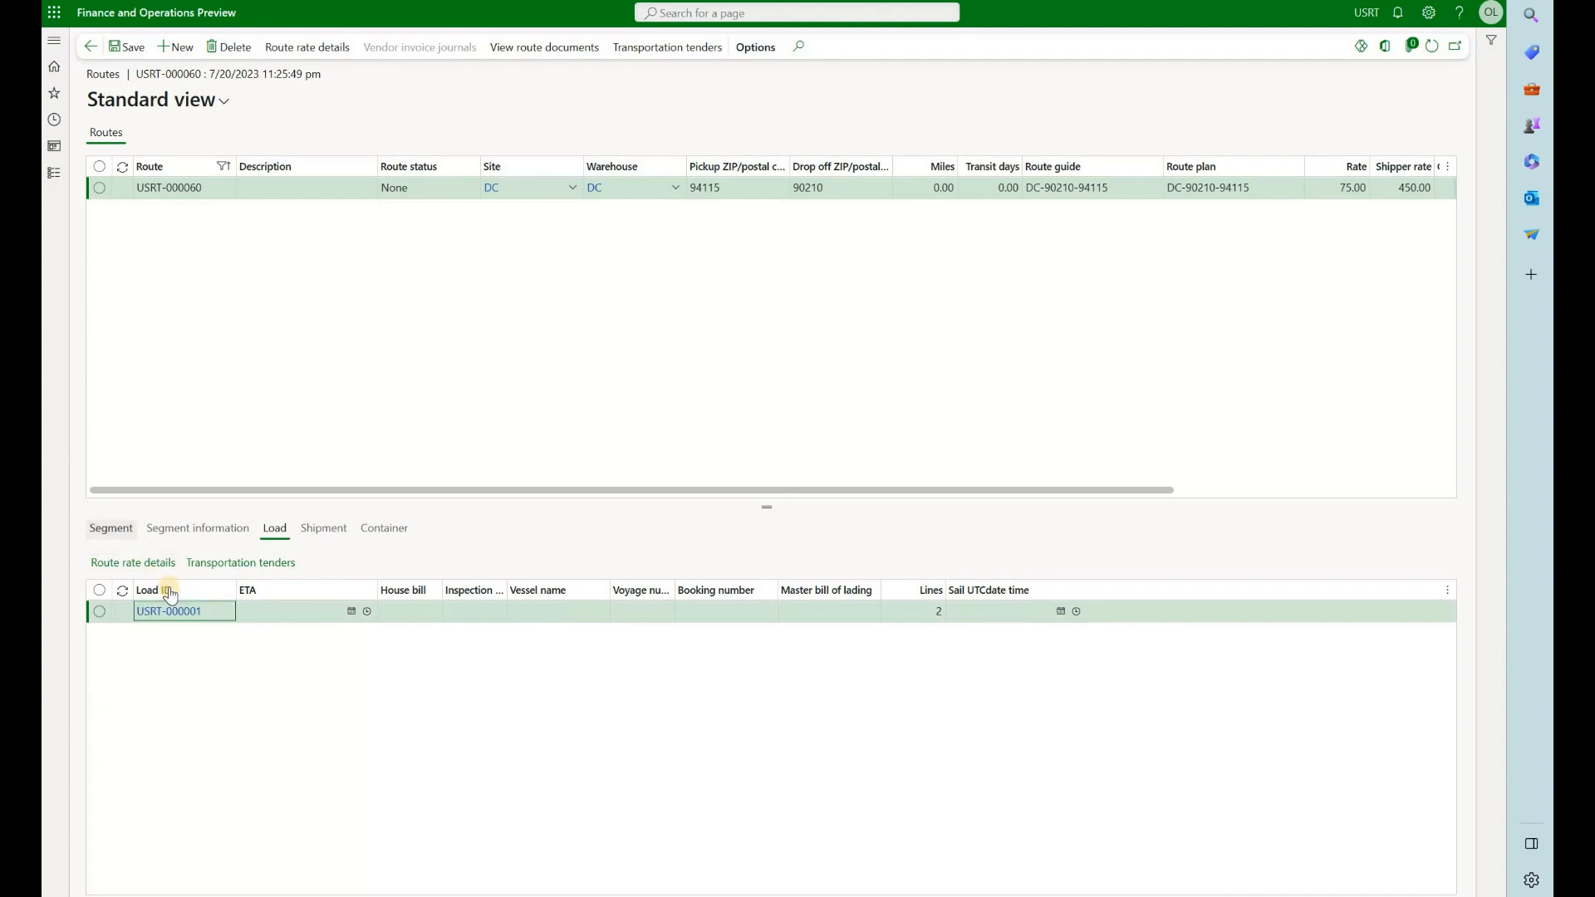
click(110, 528)
click(253, 611)
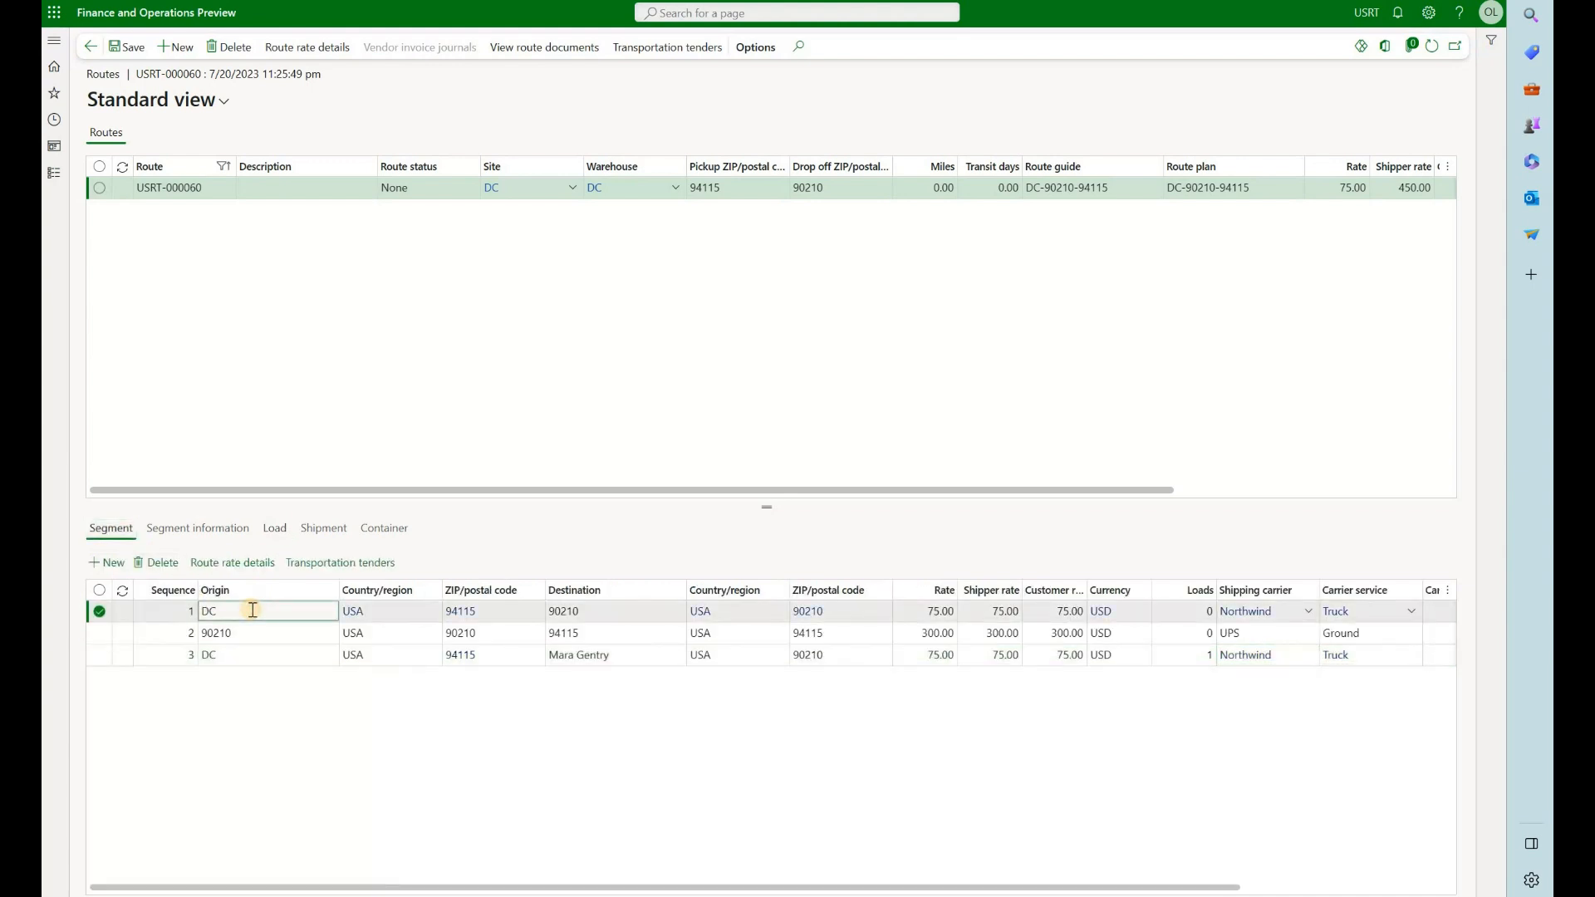
click(275, 528)
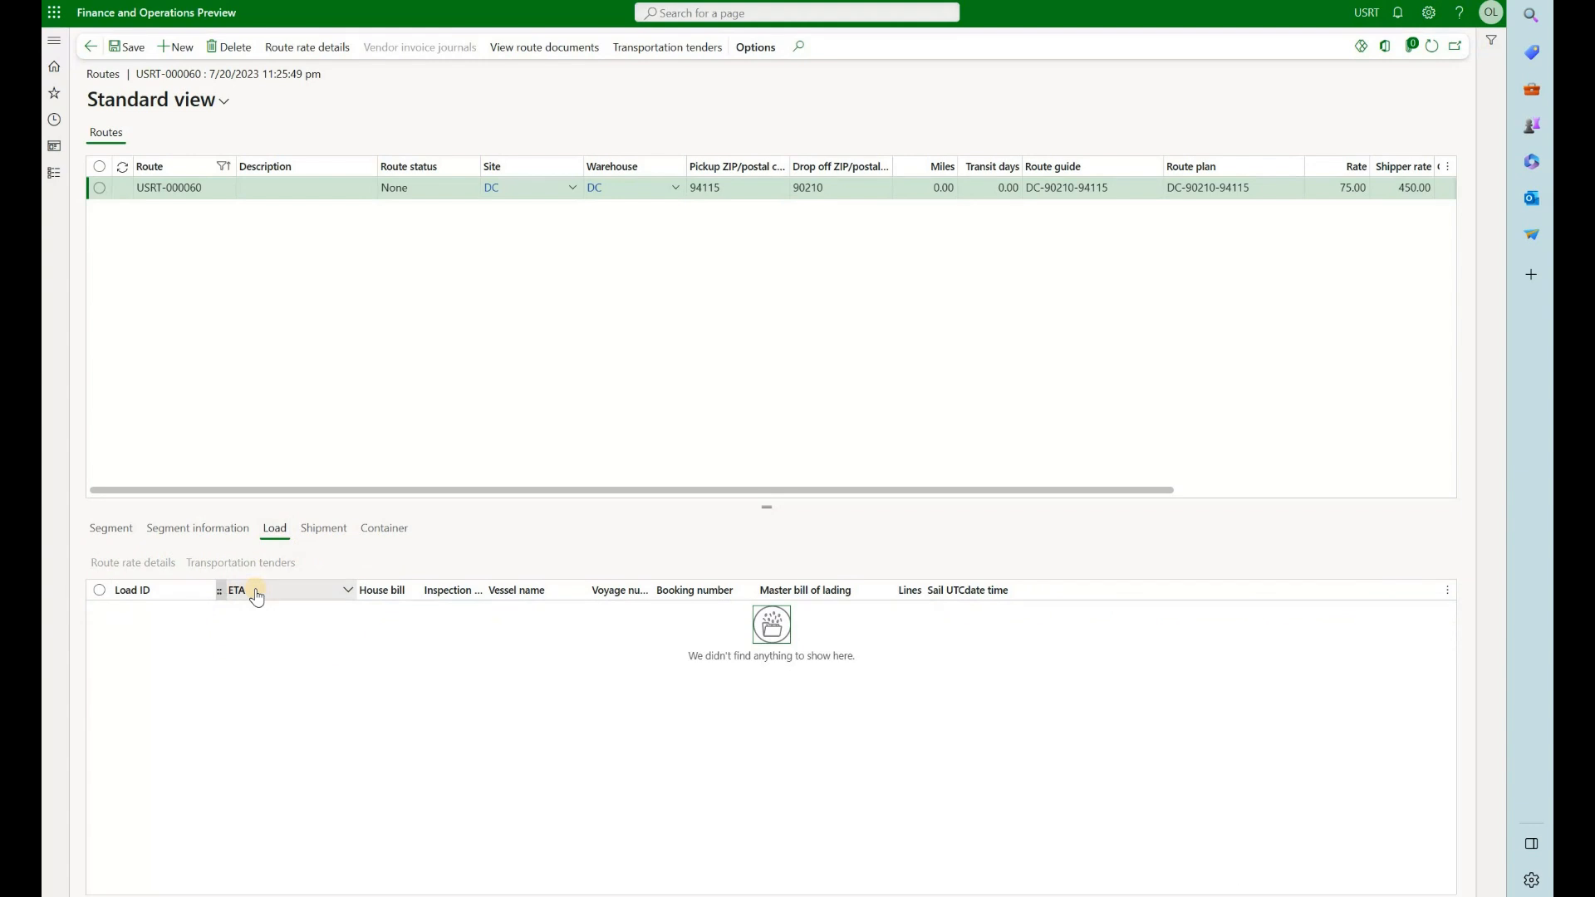
Select the load linked to the route's third segment and return to the rate route workbench
click(130, 538)
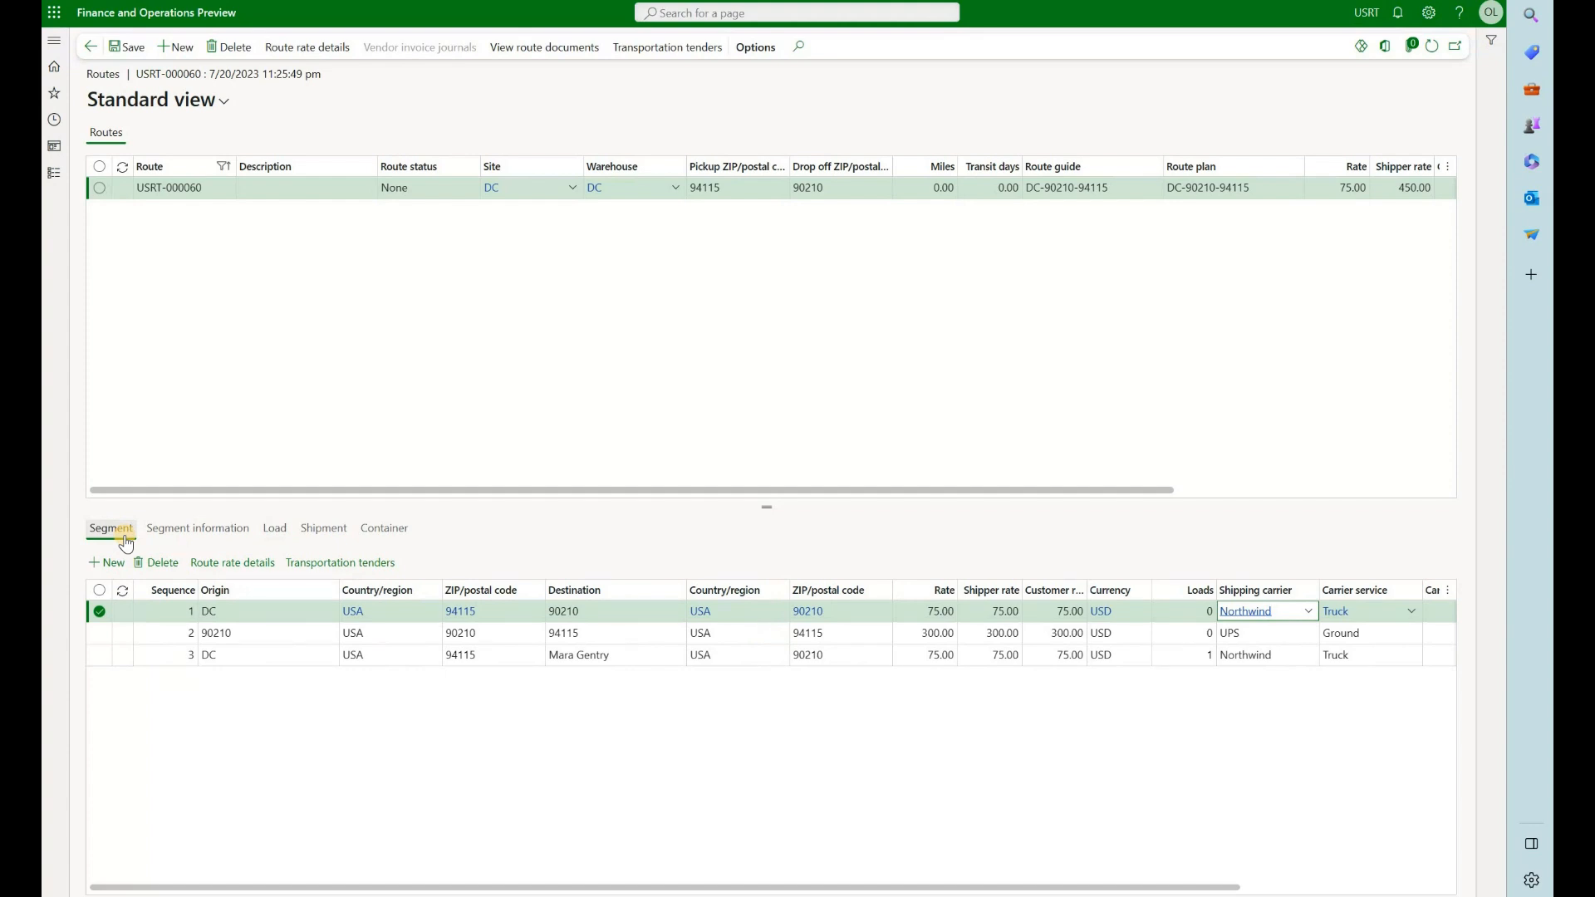
click(275, 655)
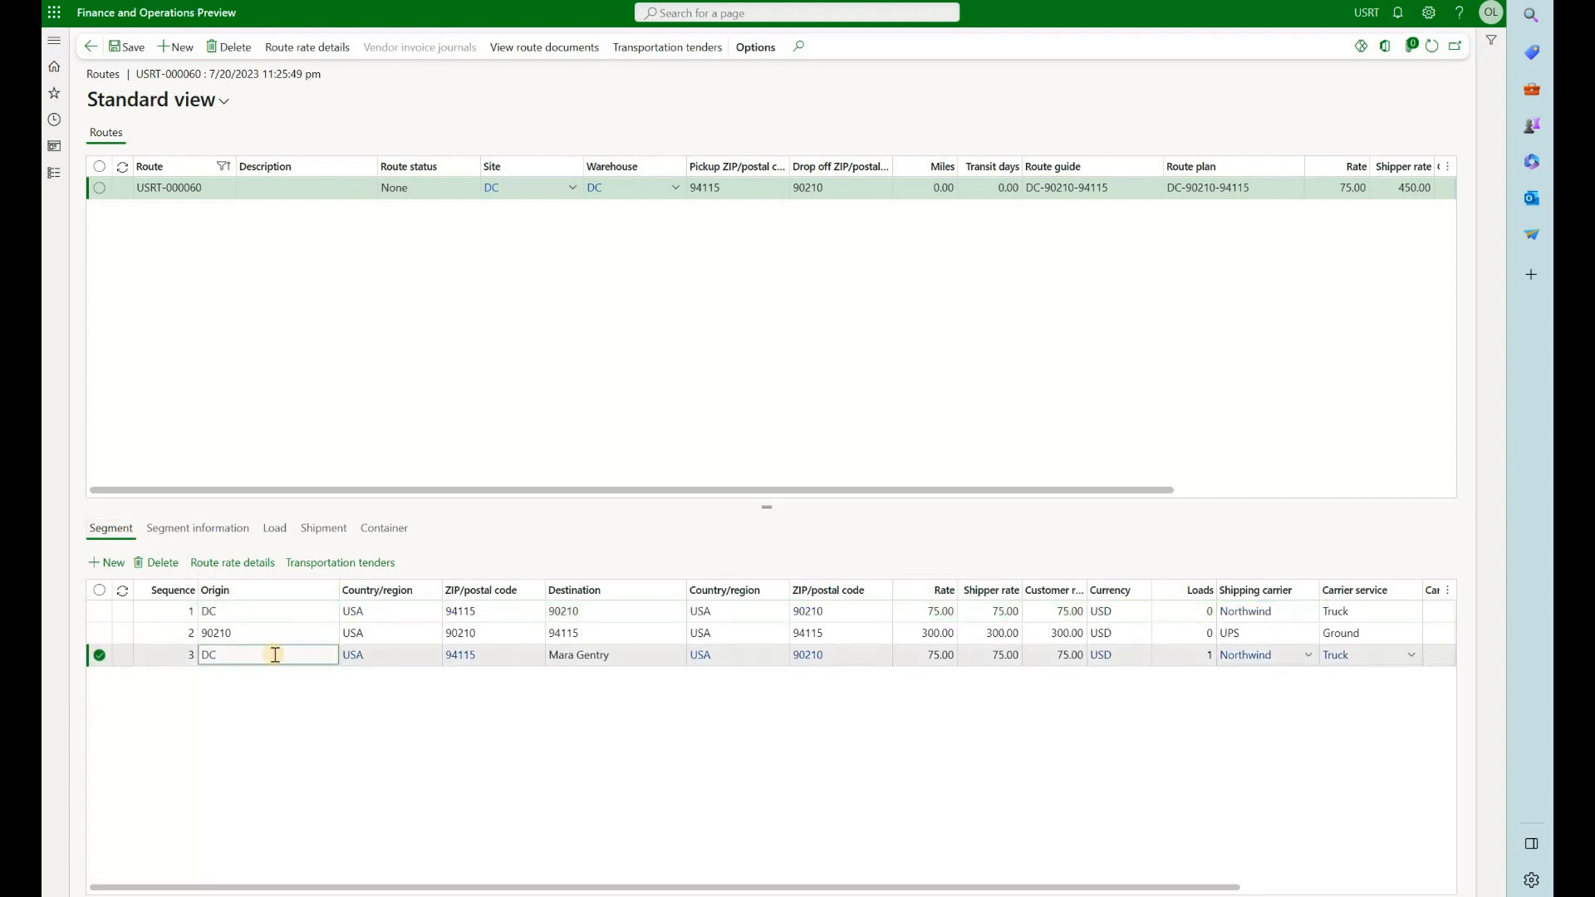
click(274, 529)
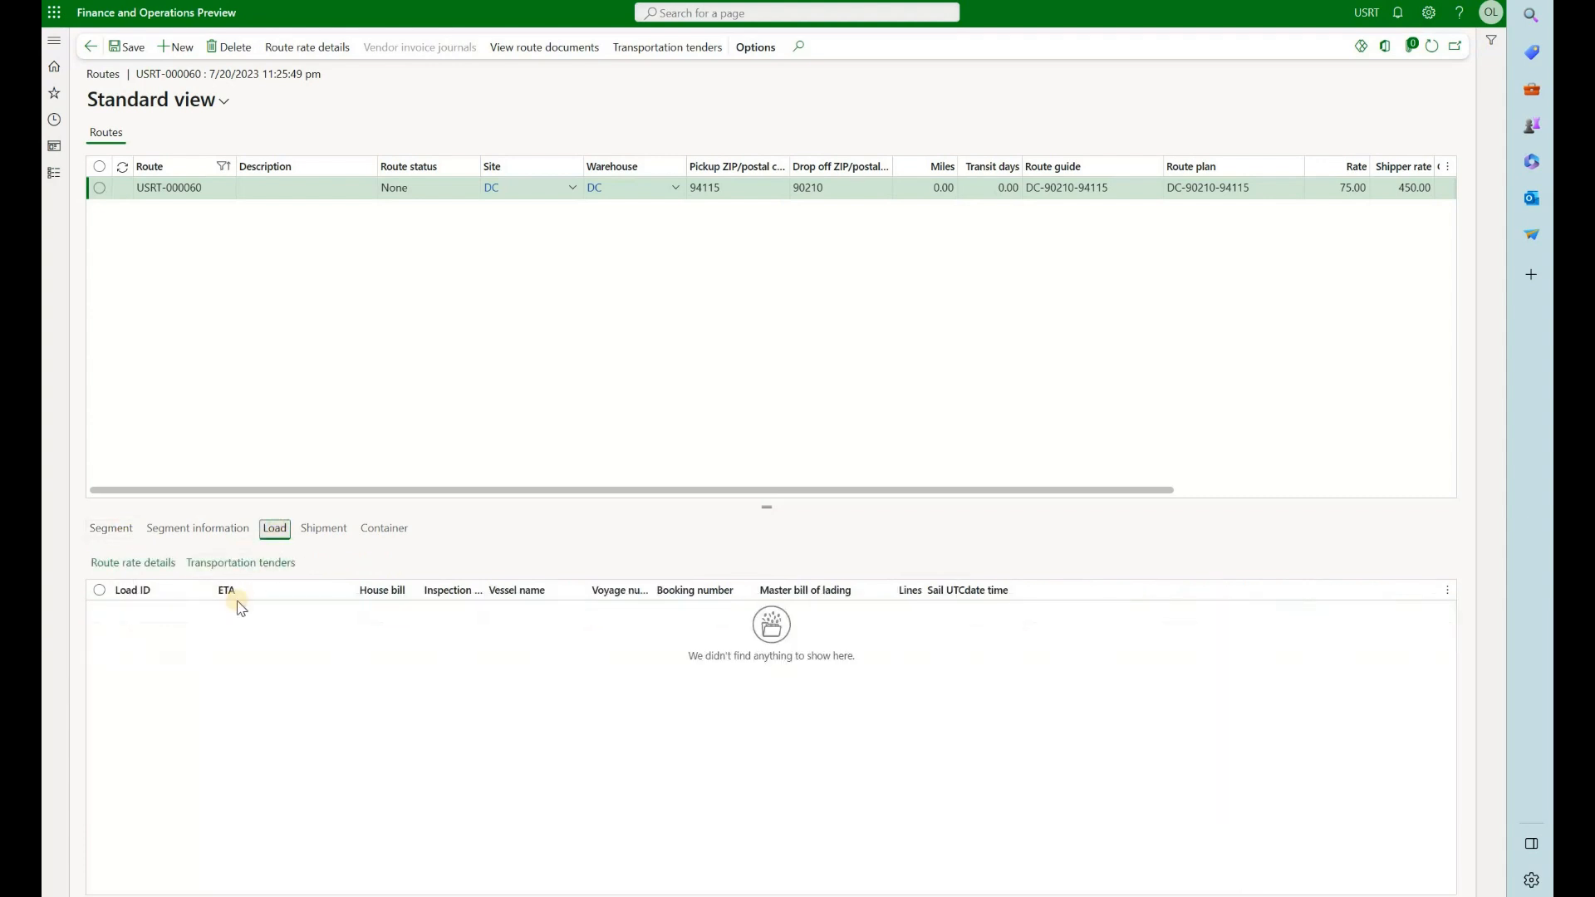
click(229, 611)
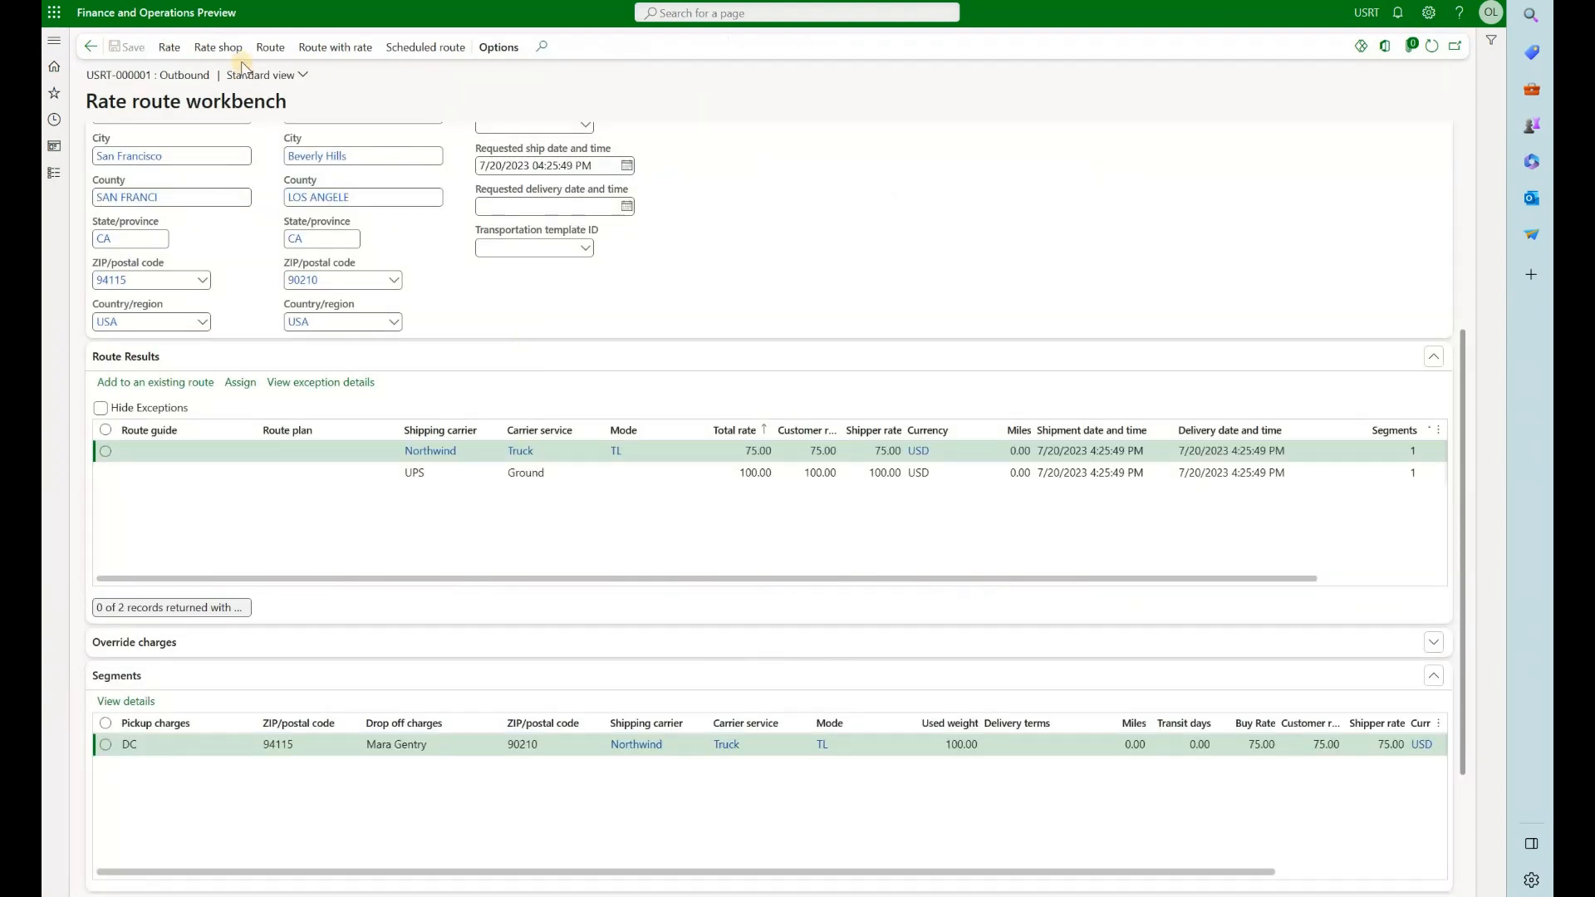
click(176, 391)
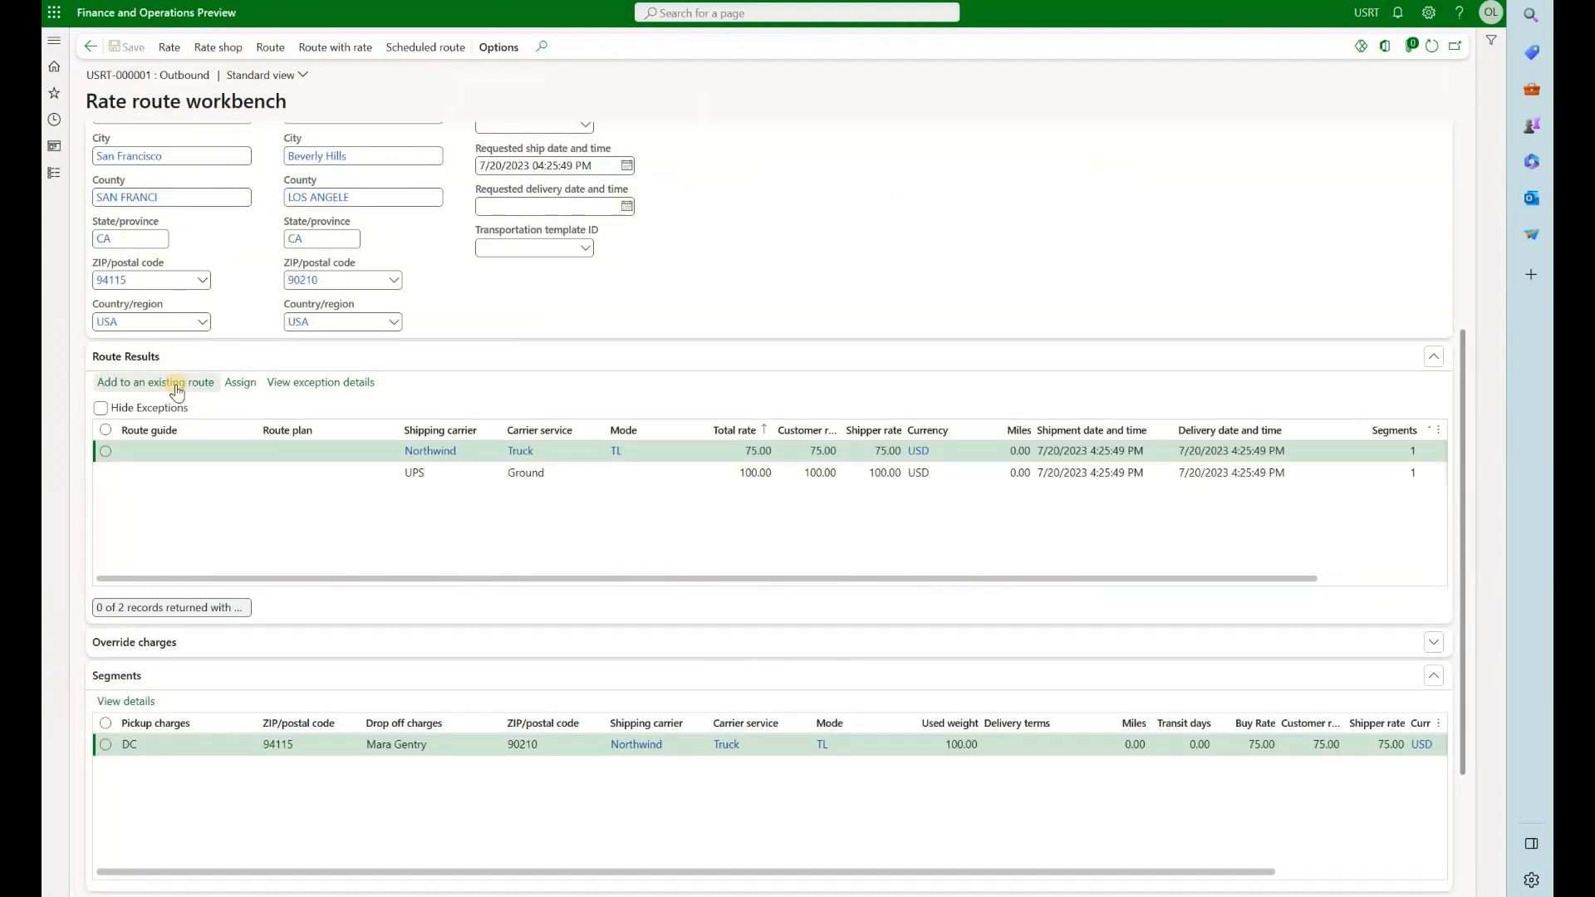
click(270, 49)
click(328, 50)
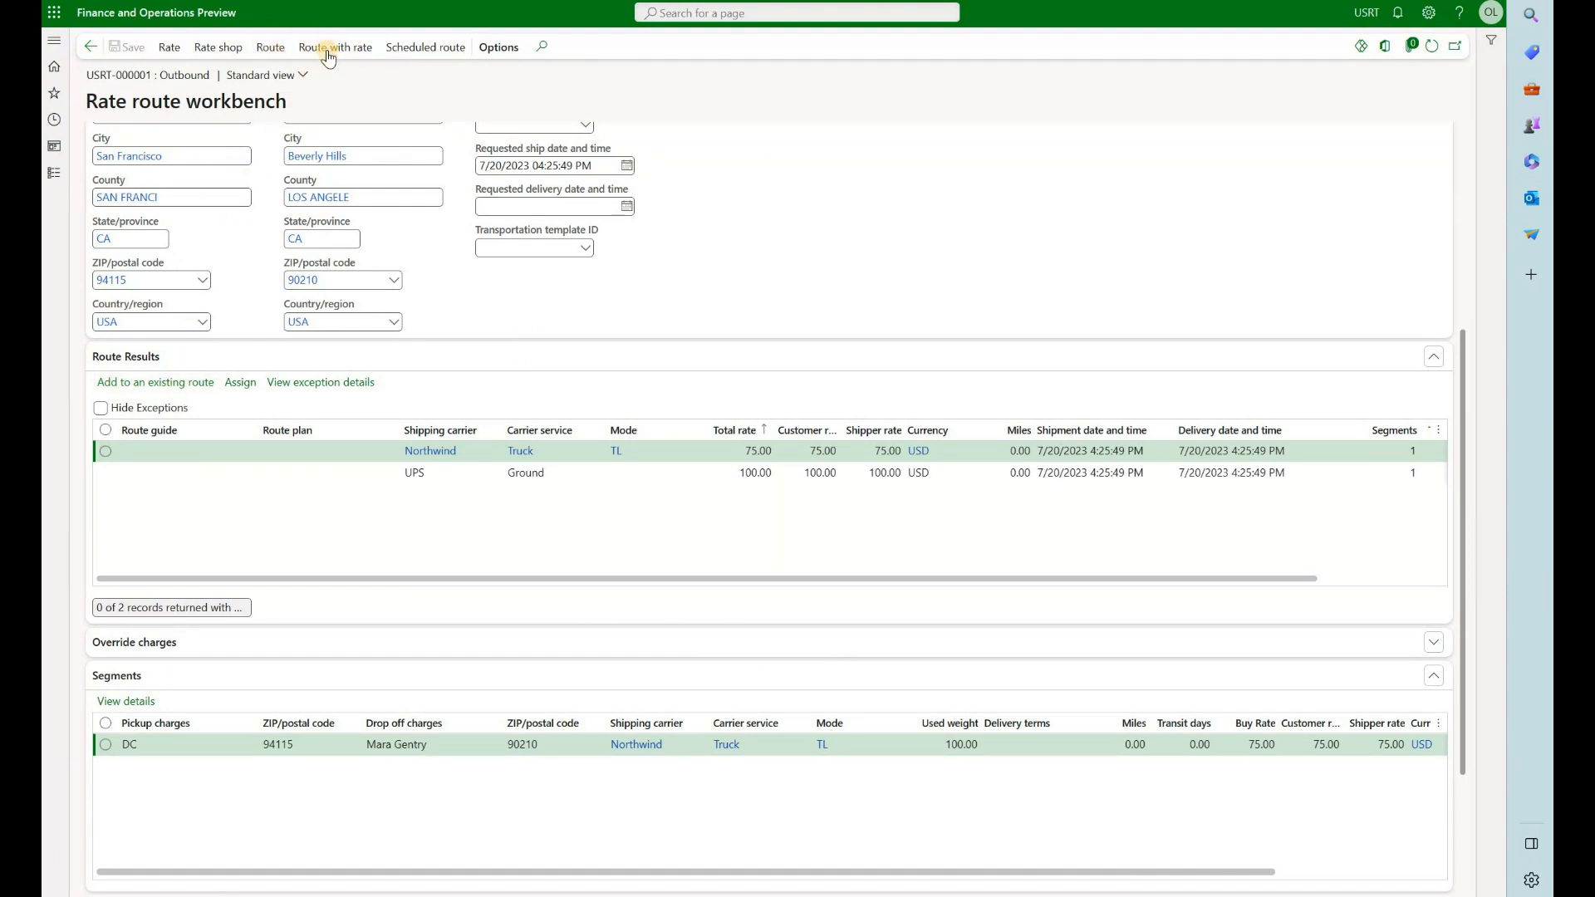
click(164, 386)
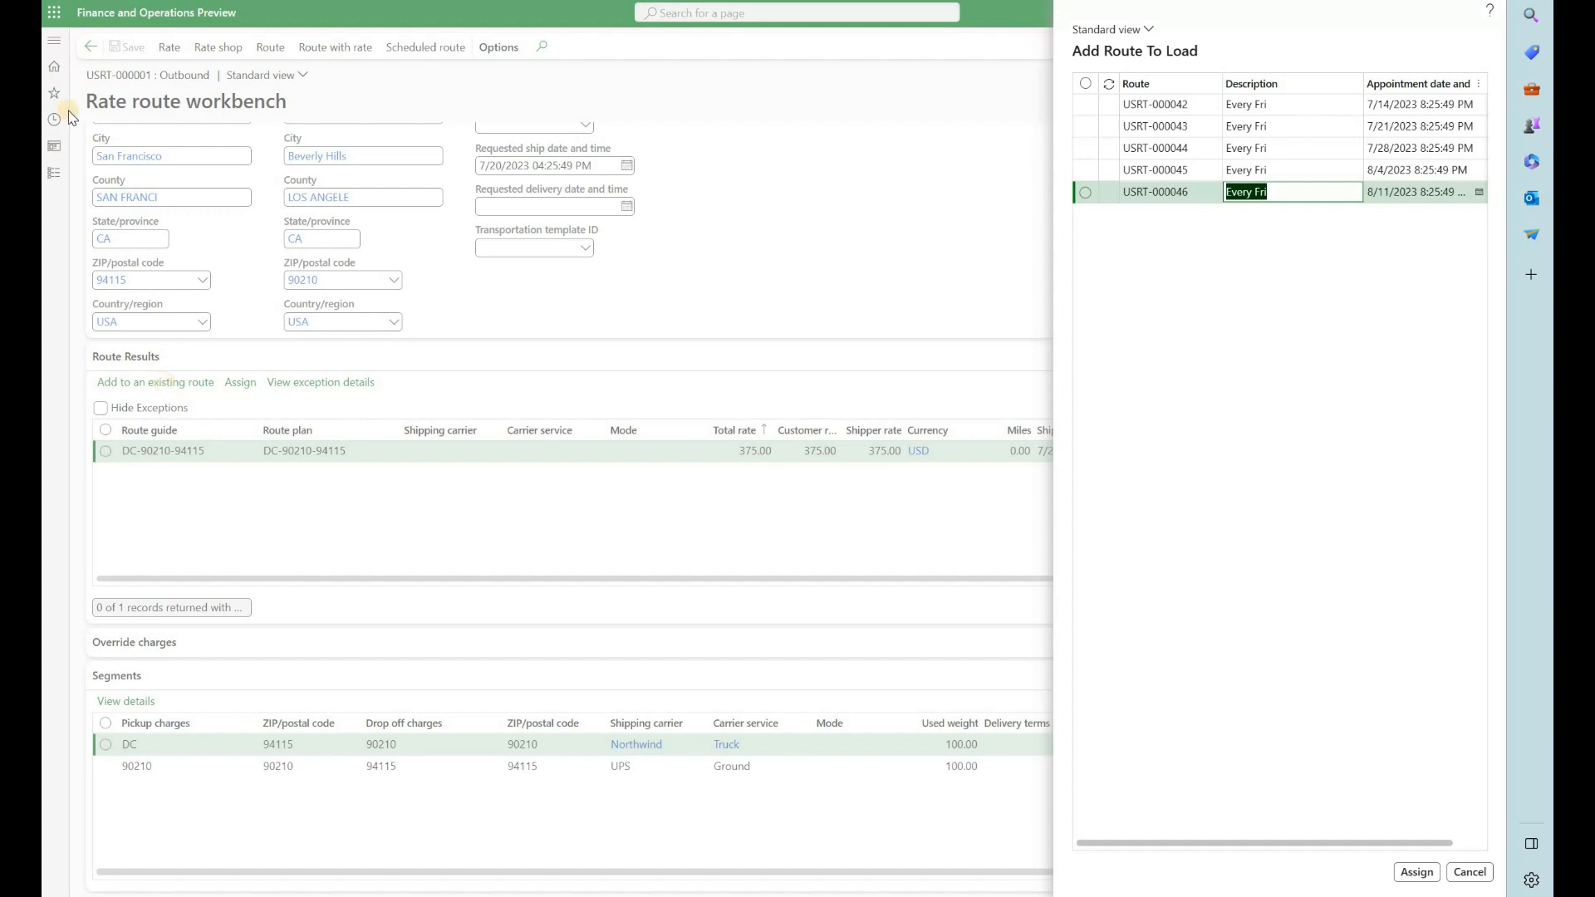
click(208, 2)
click(53, 39)
click(761, 309)
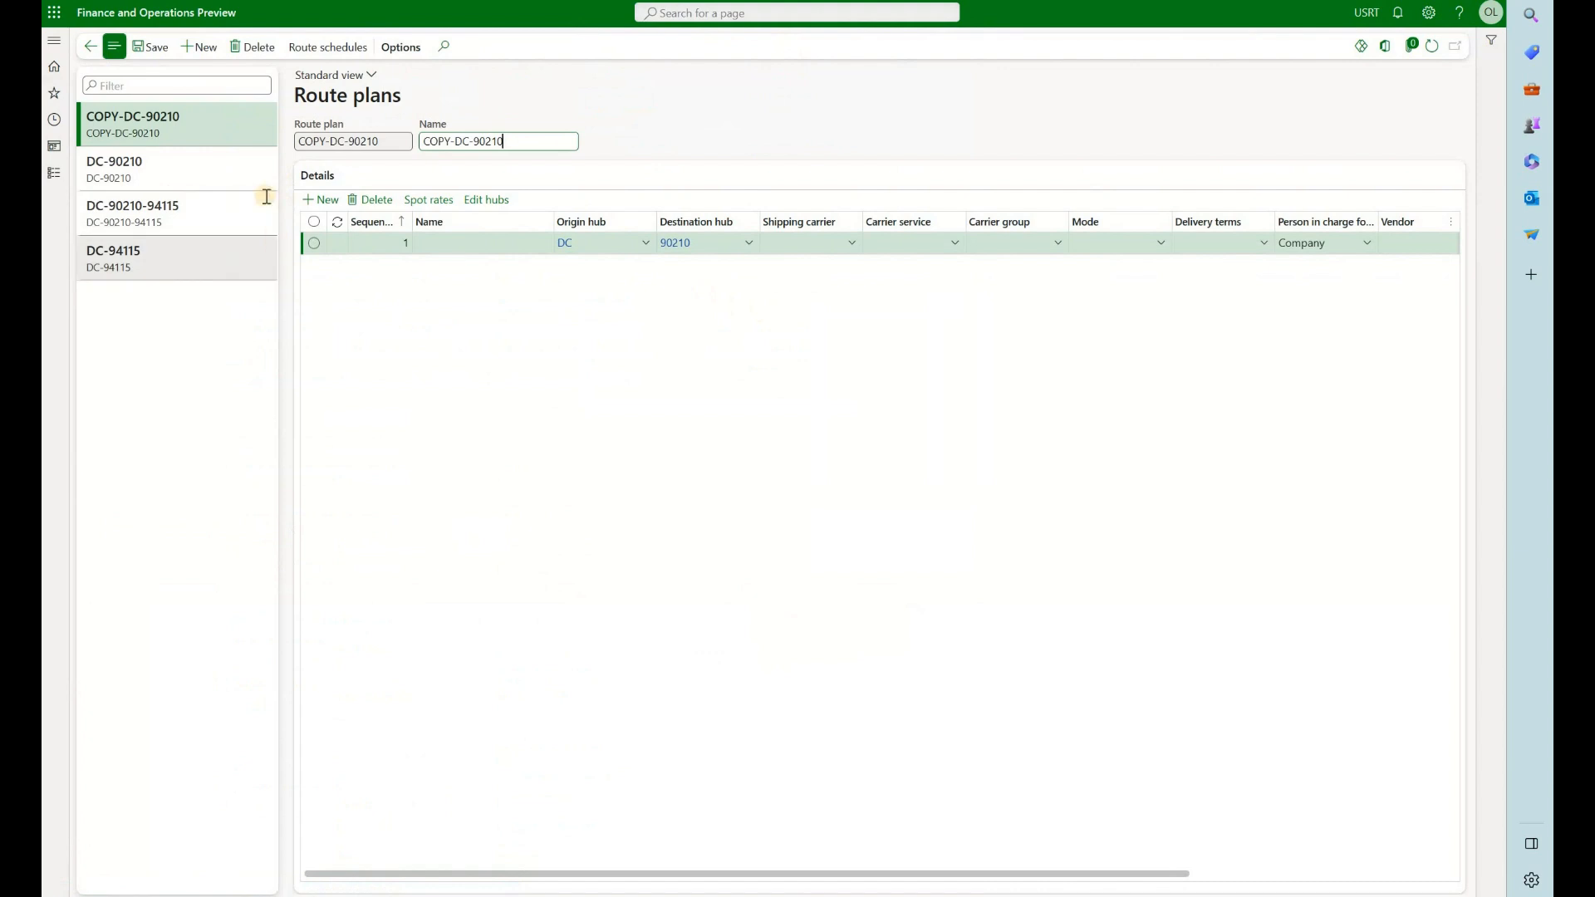
click(218, 205)
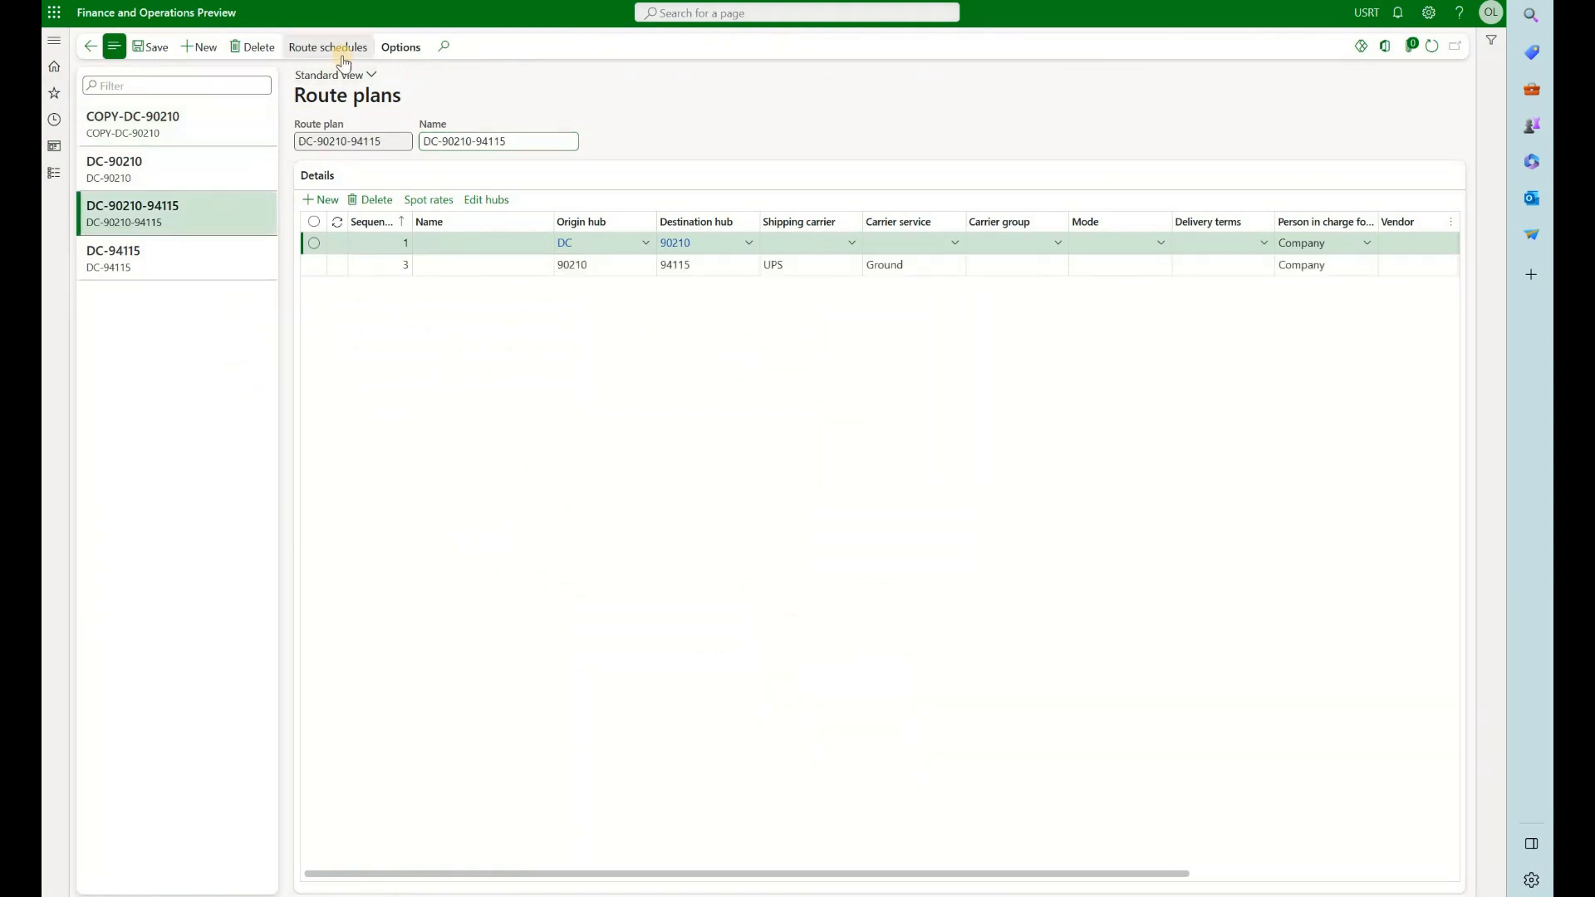
click(342, 56)
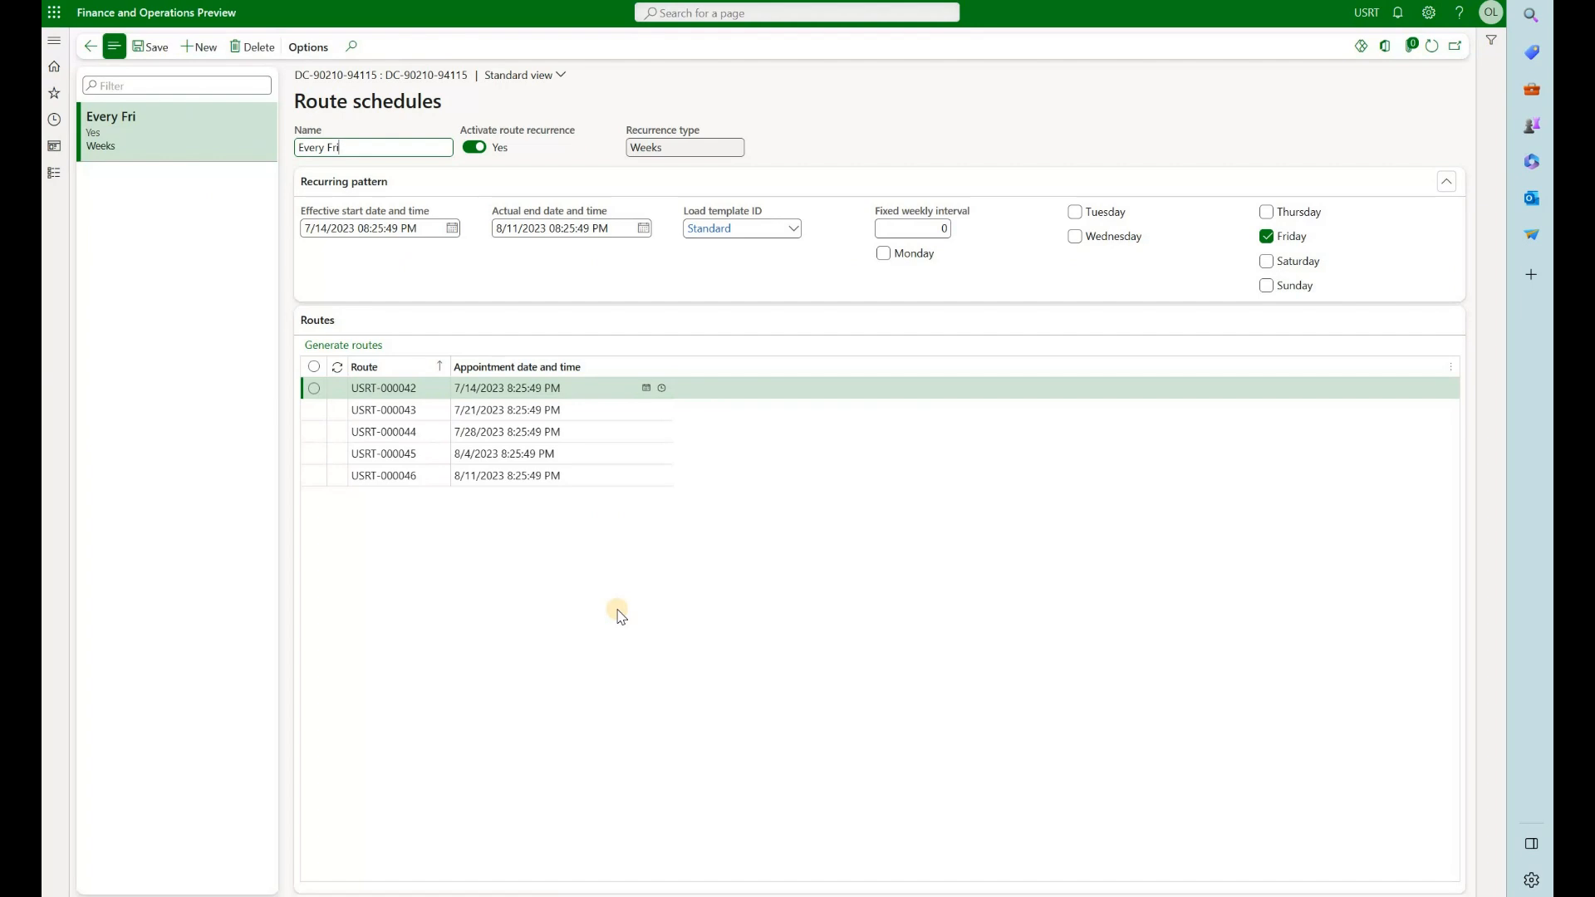
Return to the rate route workbench and assign the load to the scheduled Every Fri route USRT-000043
click(283, 1)
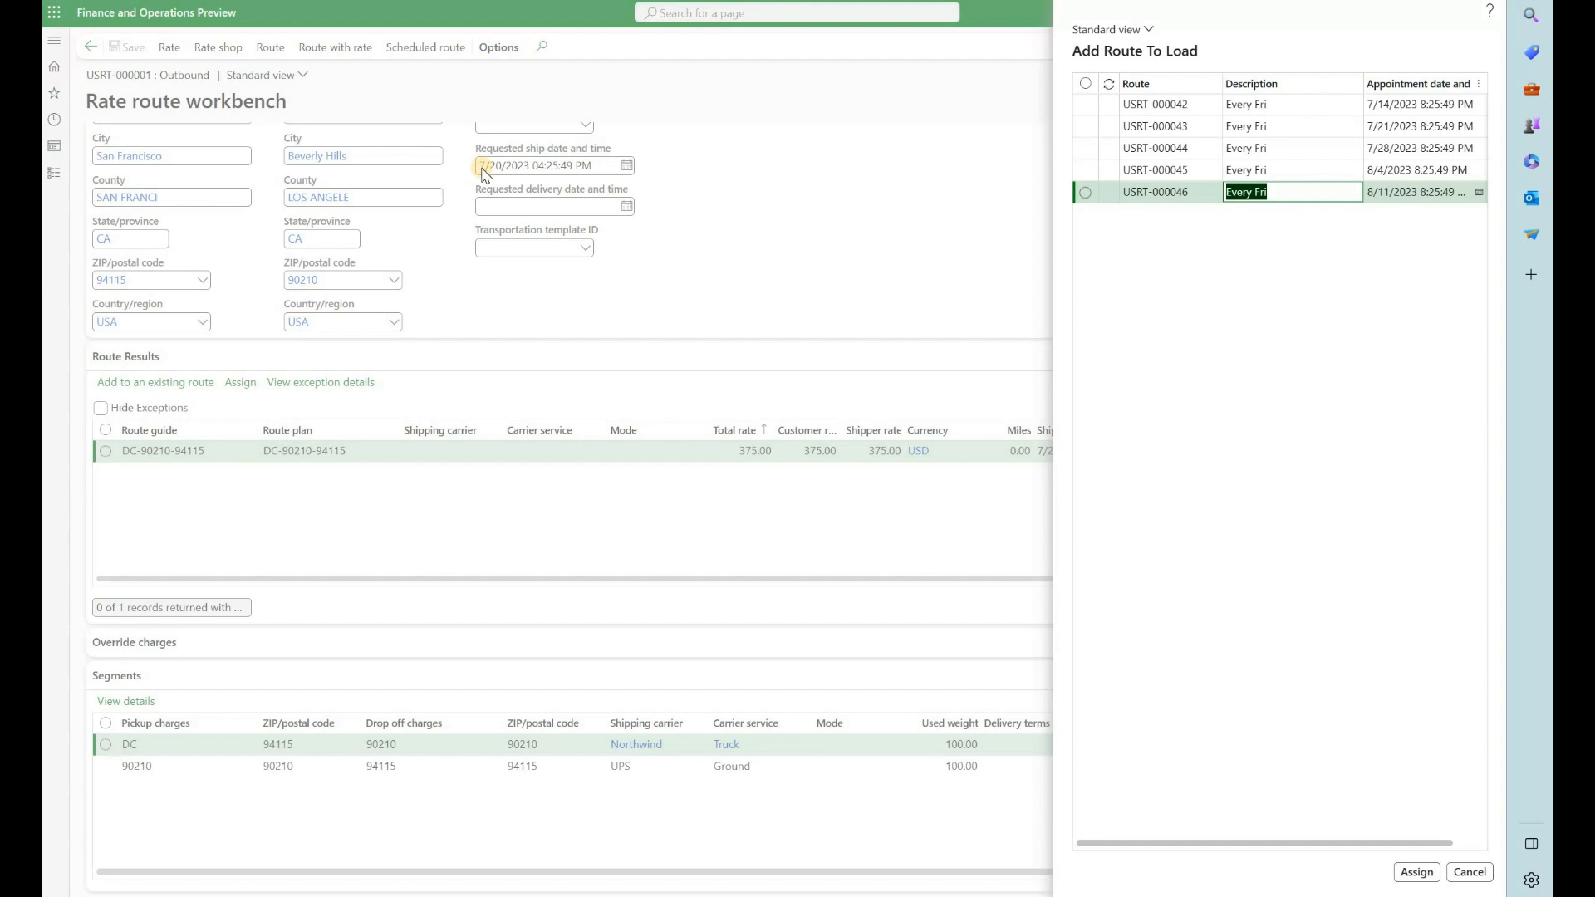
click(1132, 170)
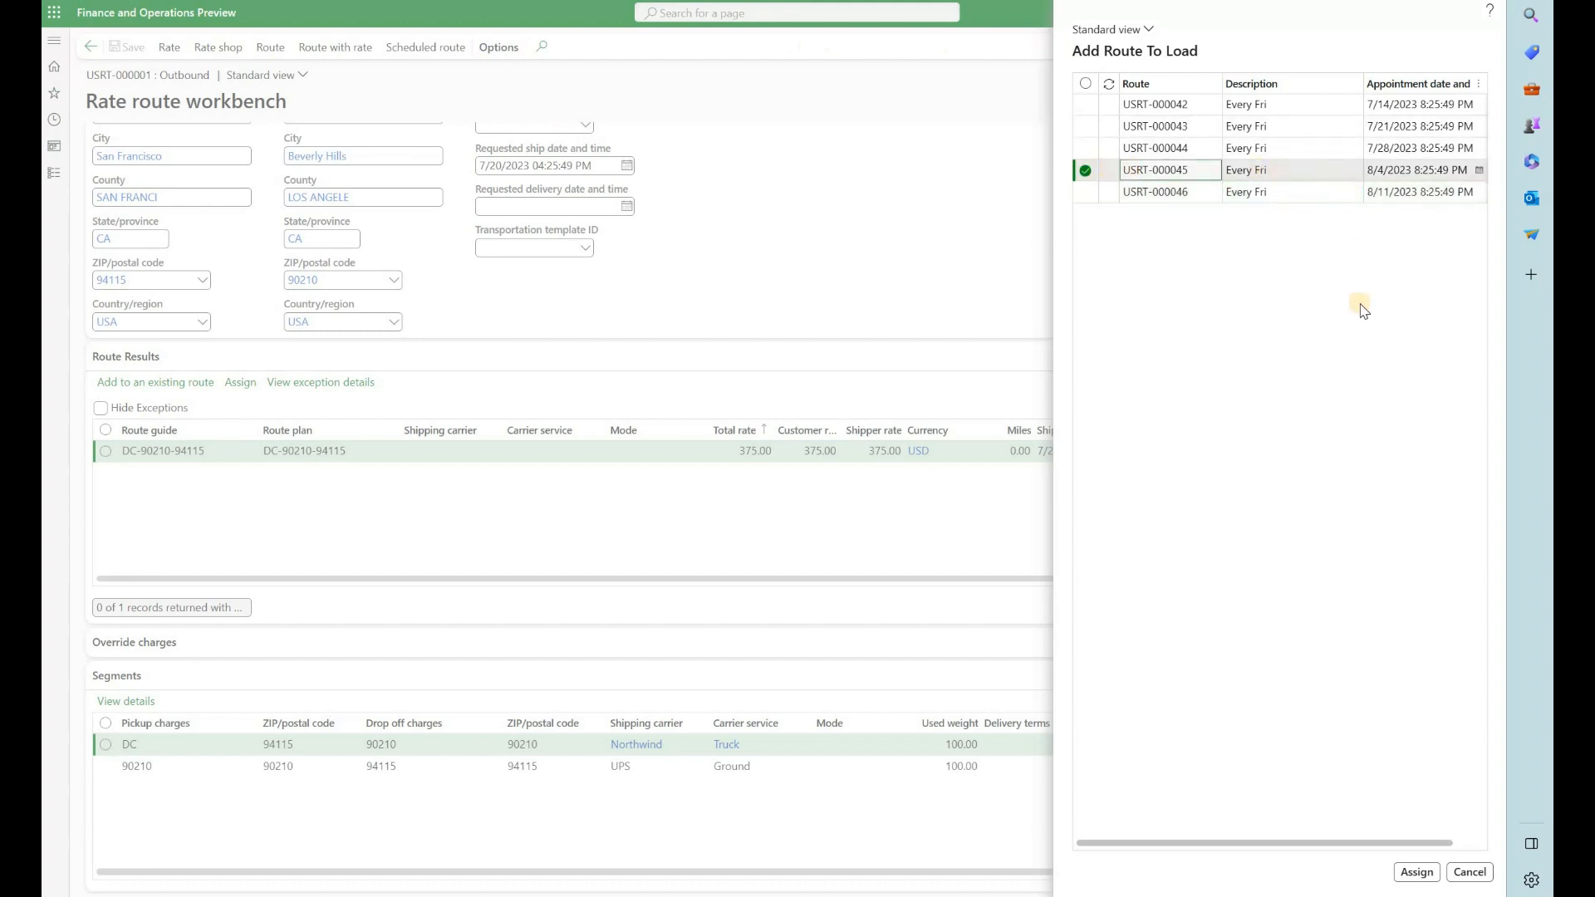
click(1417, 872)
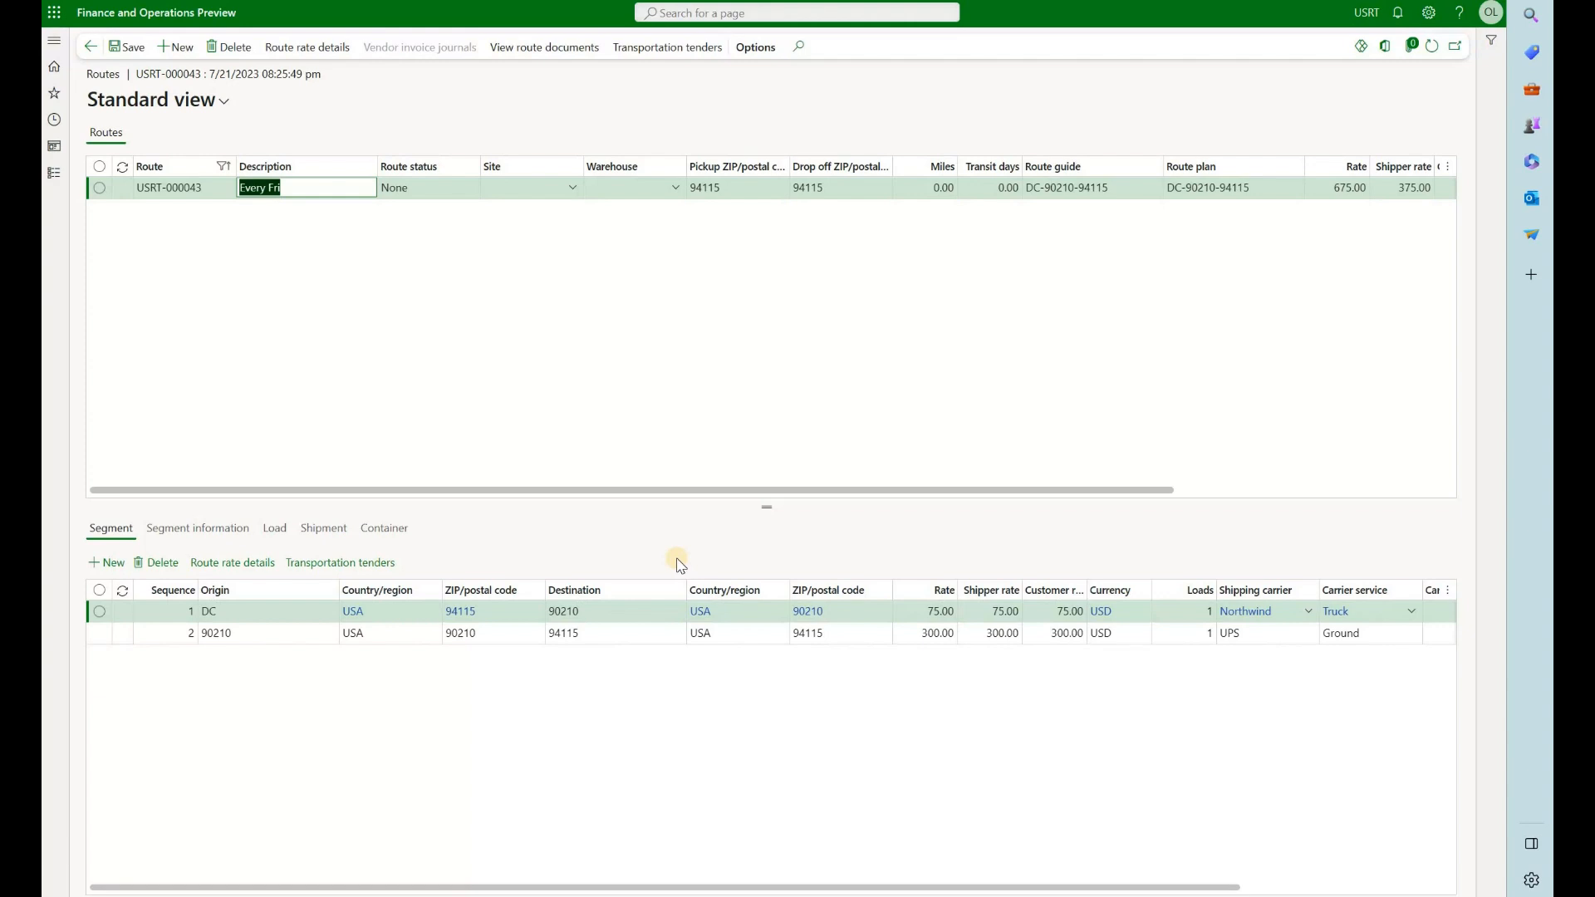
Compare the loads linked to the first and second segments of scheduled route USRT-000043
click(274, 529)
click(144, 617)
click(111, 529)
click(193, 634)
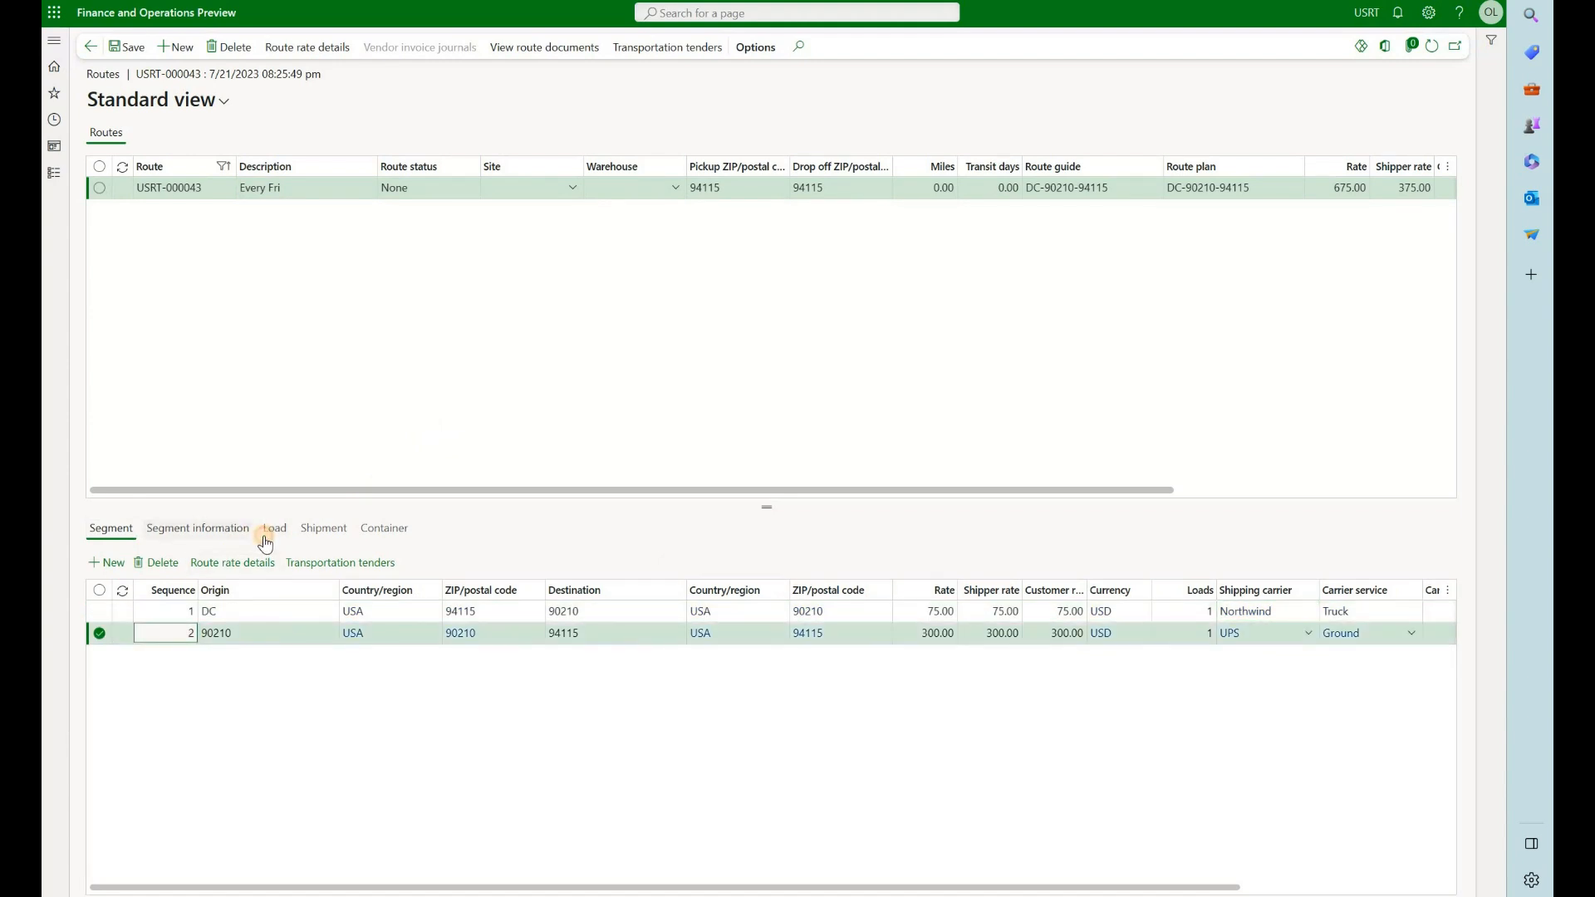
click(265, 538)
click(117, 536)
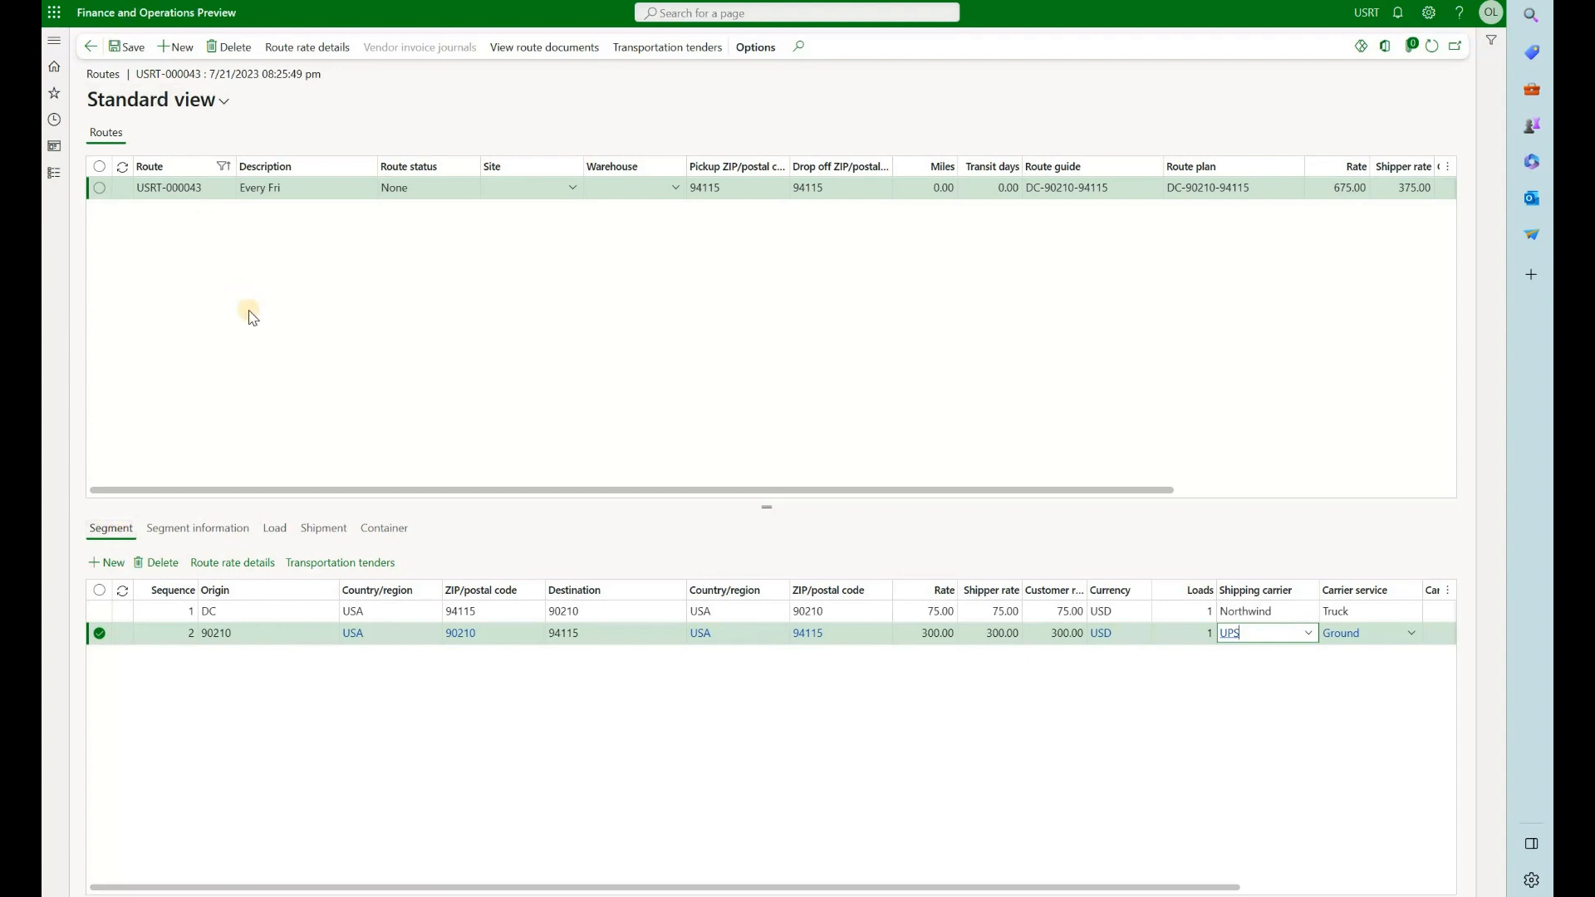
Examine the number and the appointment date and time of the scheduled Every Fri route USRT-000043
drag(217, 191, 135, 196)
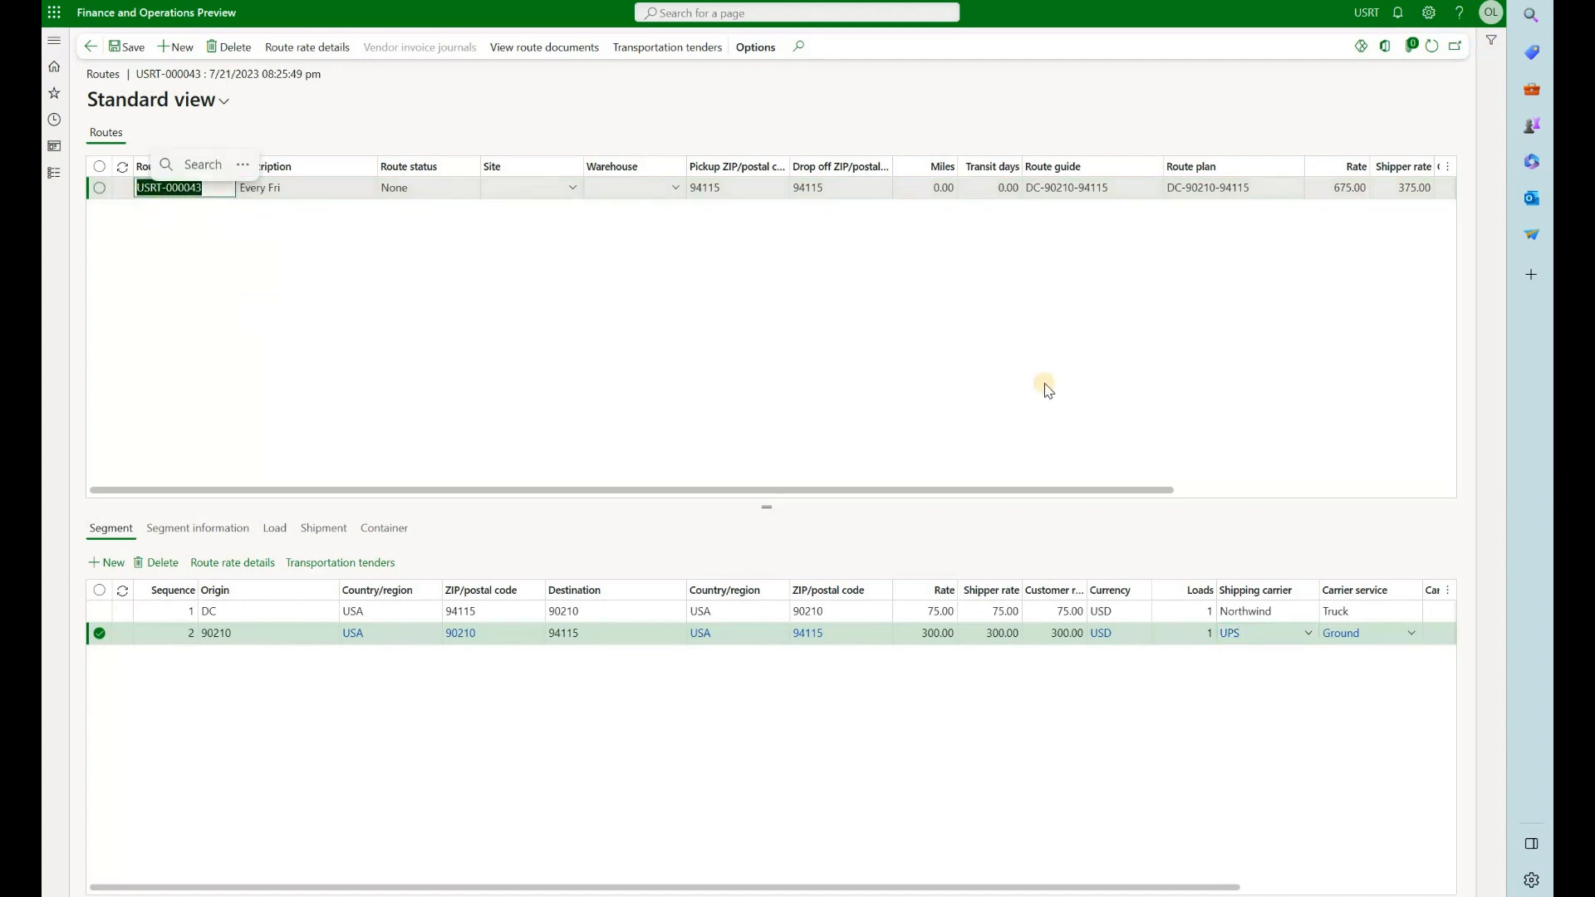
drag(1049, 491, 1339, 482)
drag(1339, 188, 1324, 203)
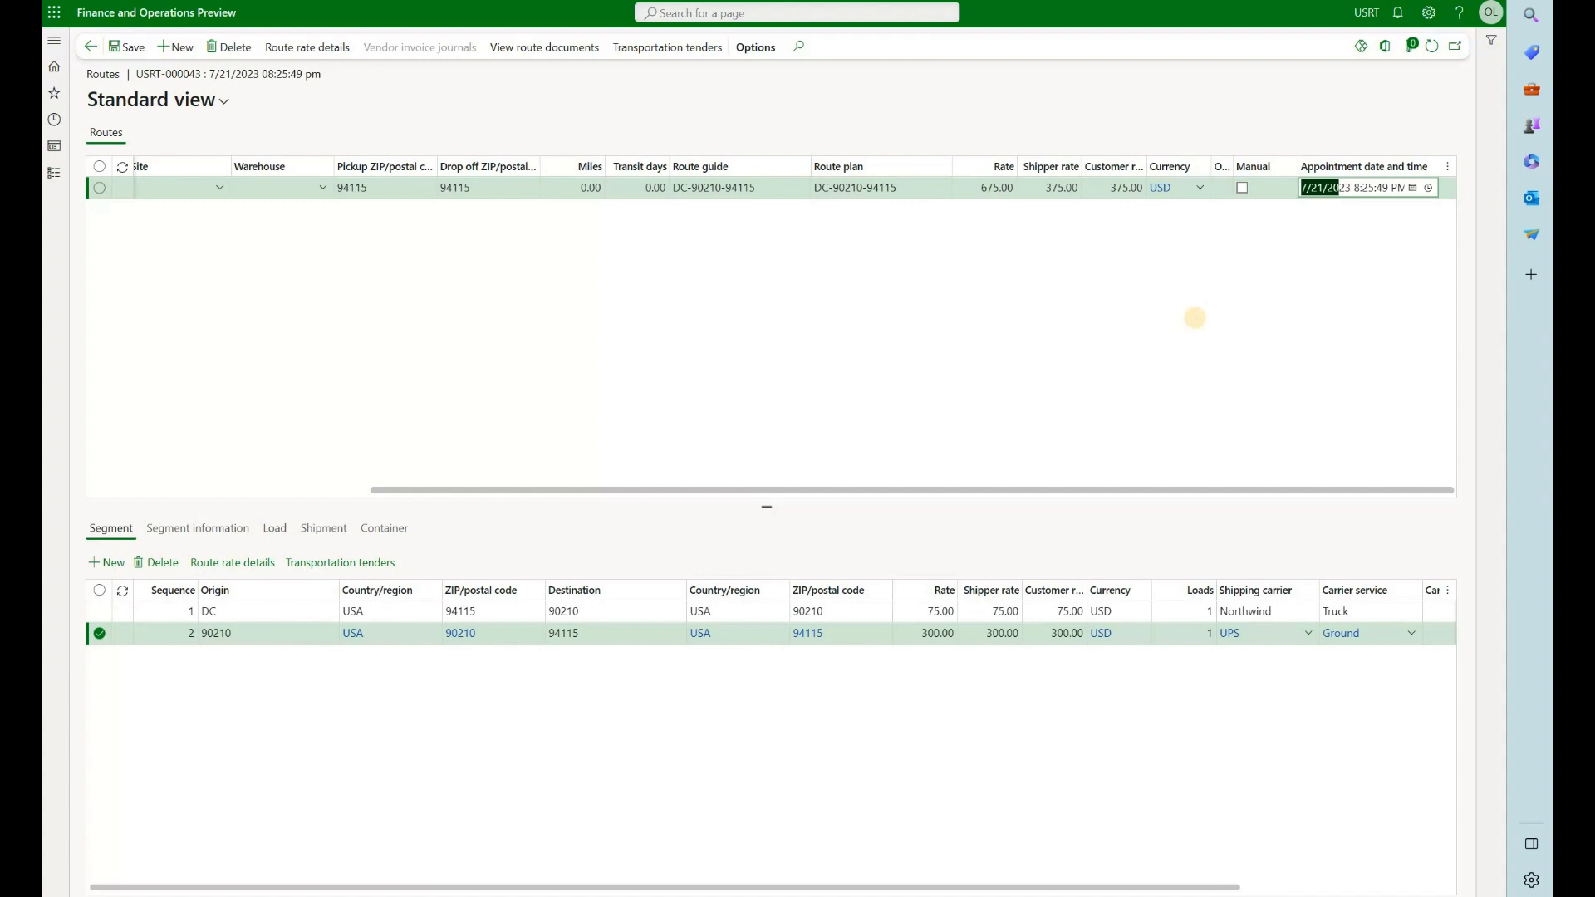
Leave the USRT-000043 route, open the full list of transportation routes and select route USRT-000060
click(90, 47)
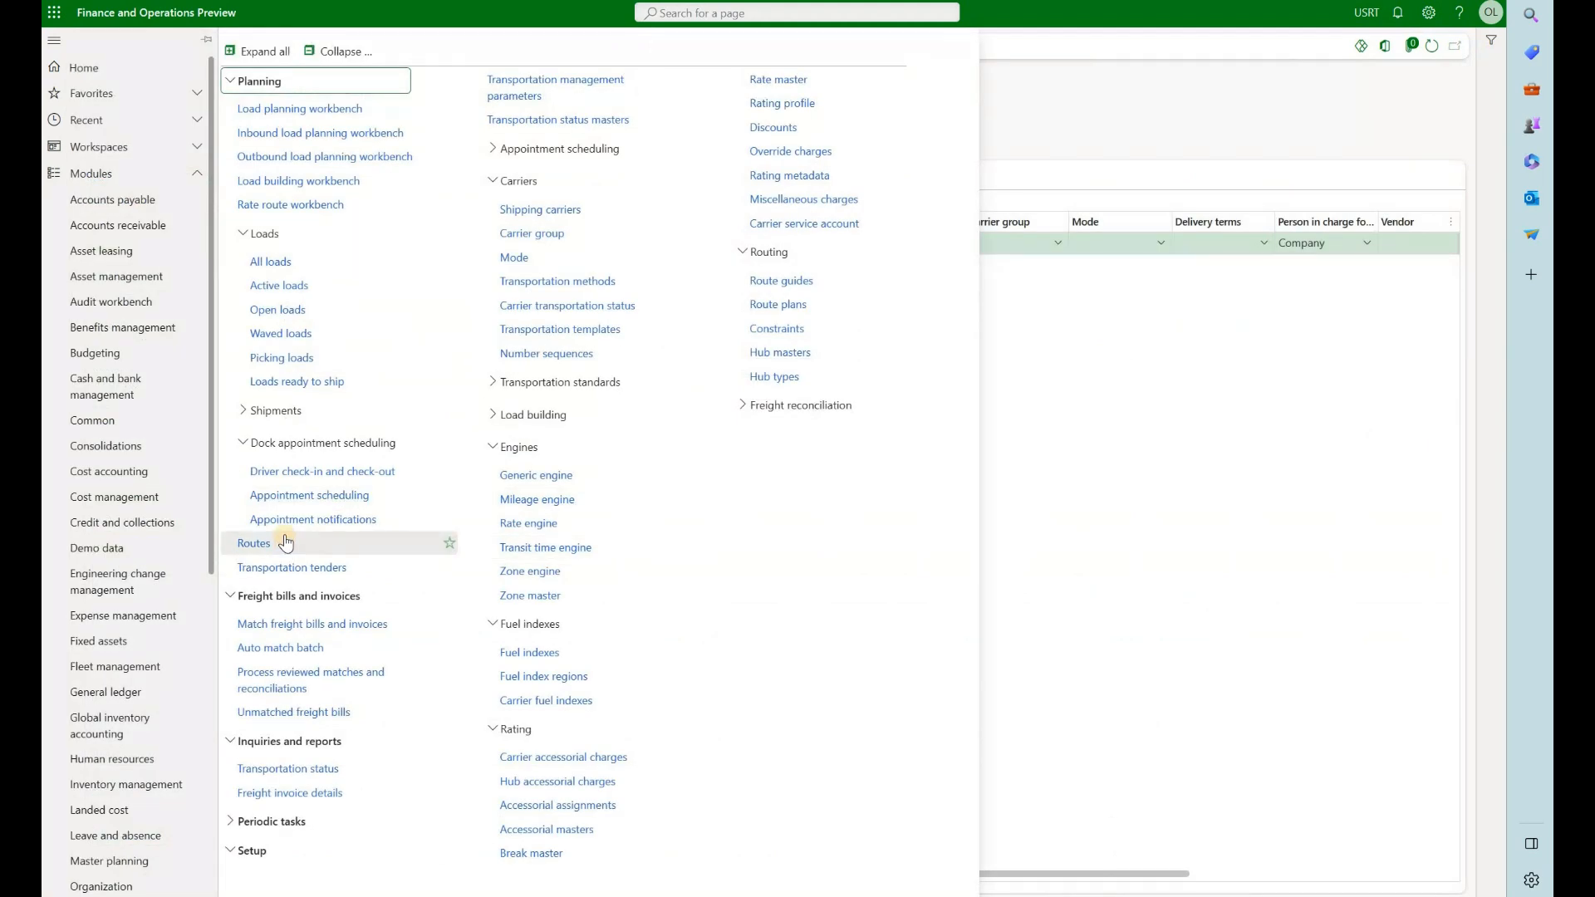
click(282, 547)
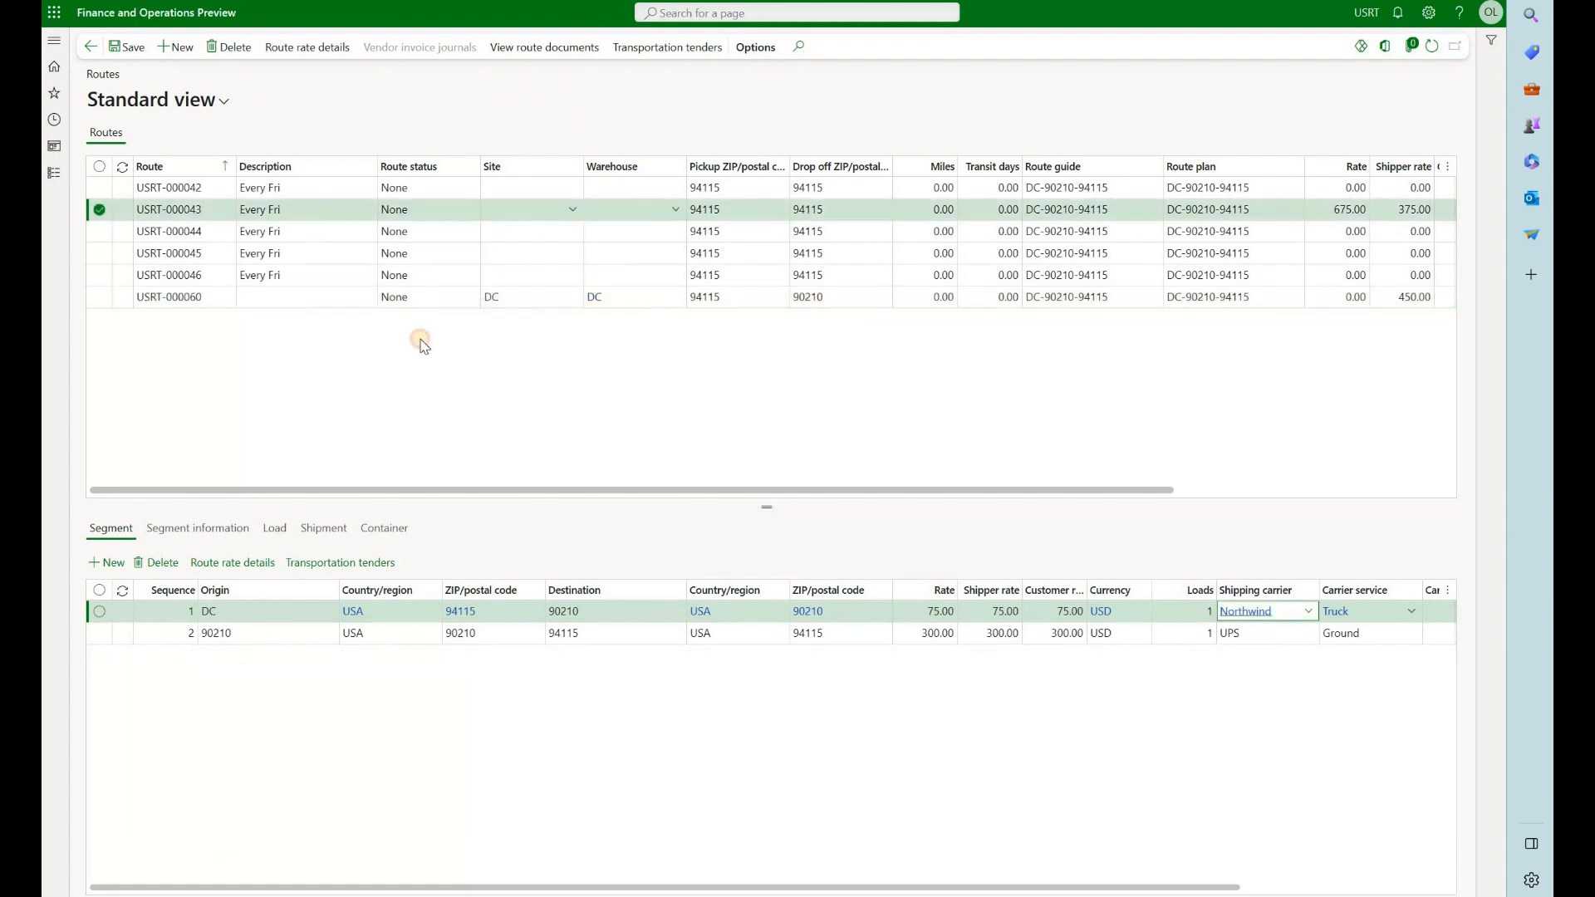
click(422, 297)
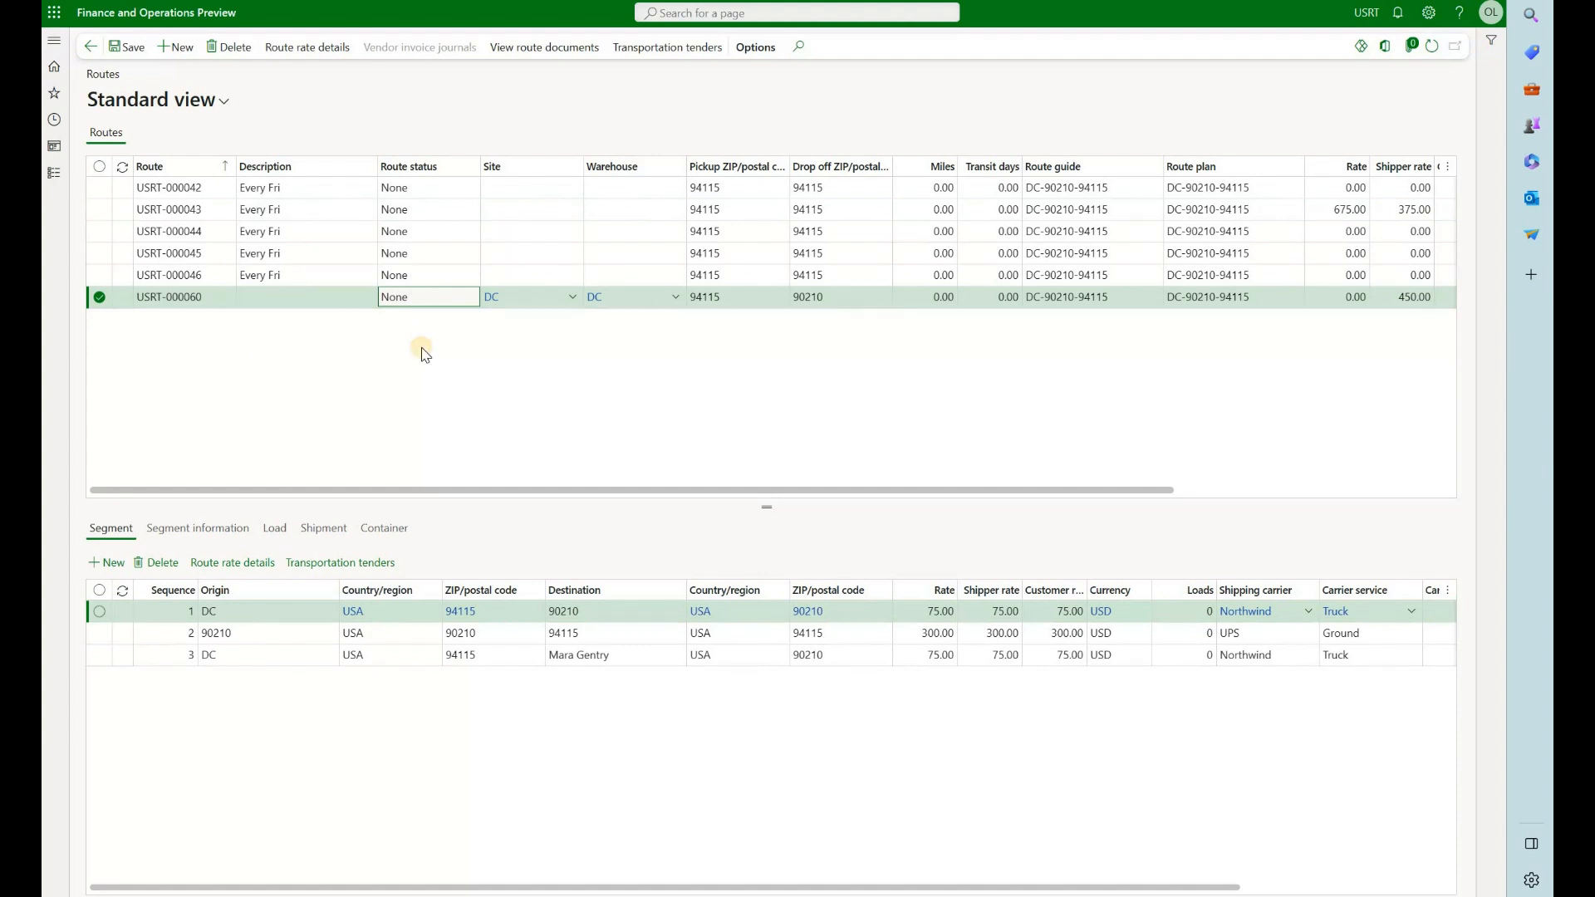
Create a new route and add a segment with pickup hub 90210 and drop-off hub DC
click(176, 48)
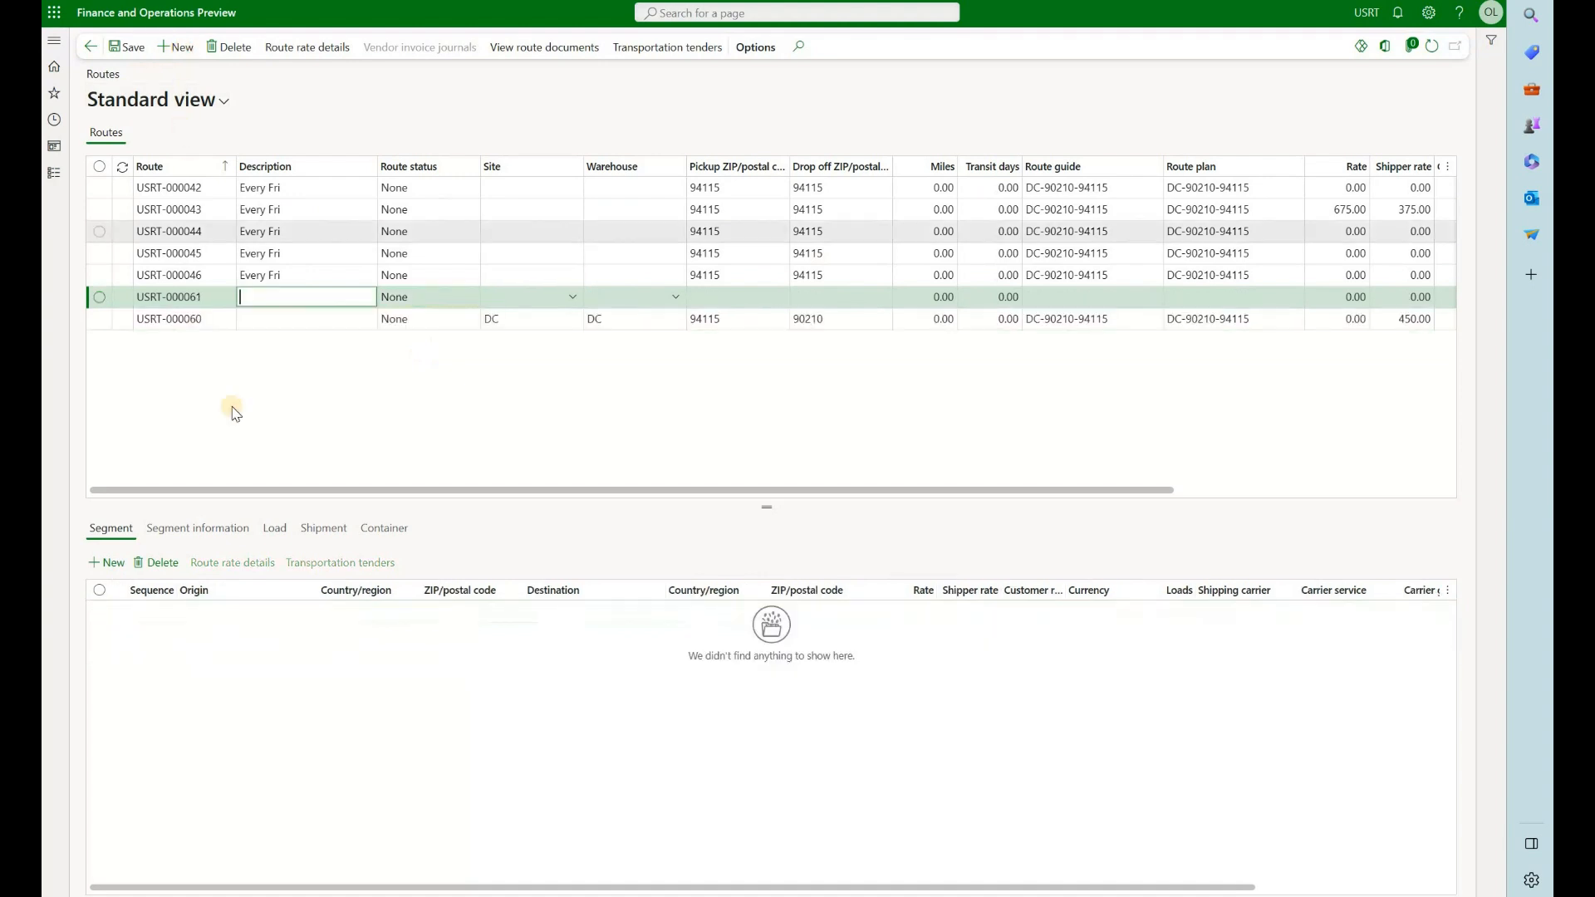
click(107, 562)
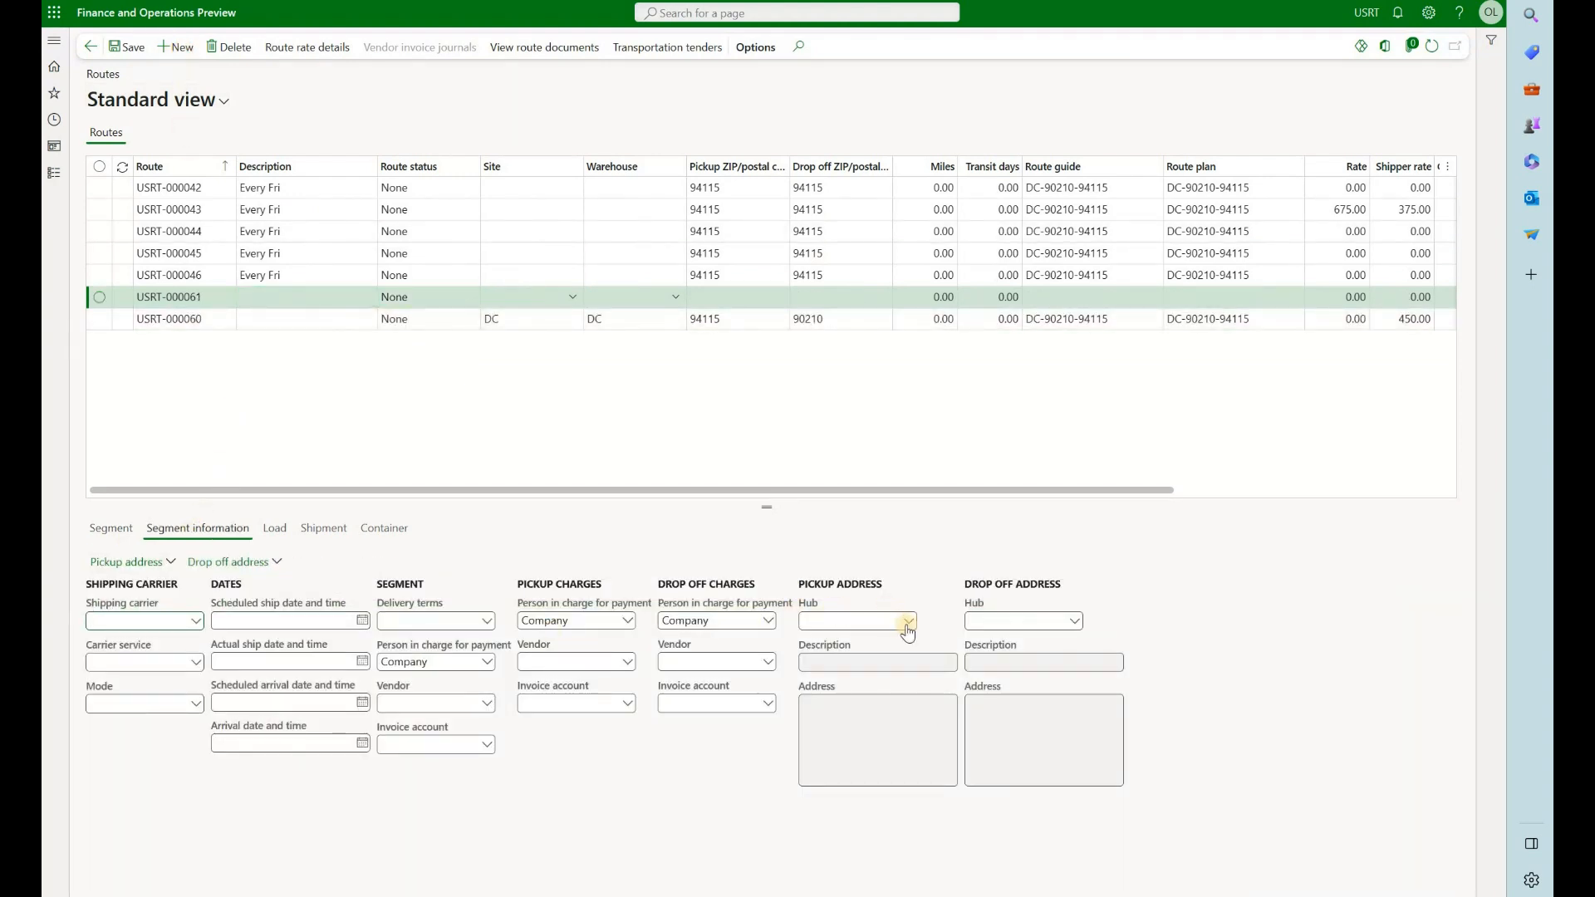
click(909, 623)
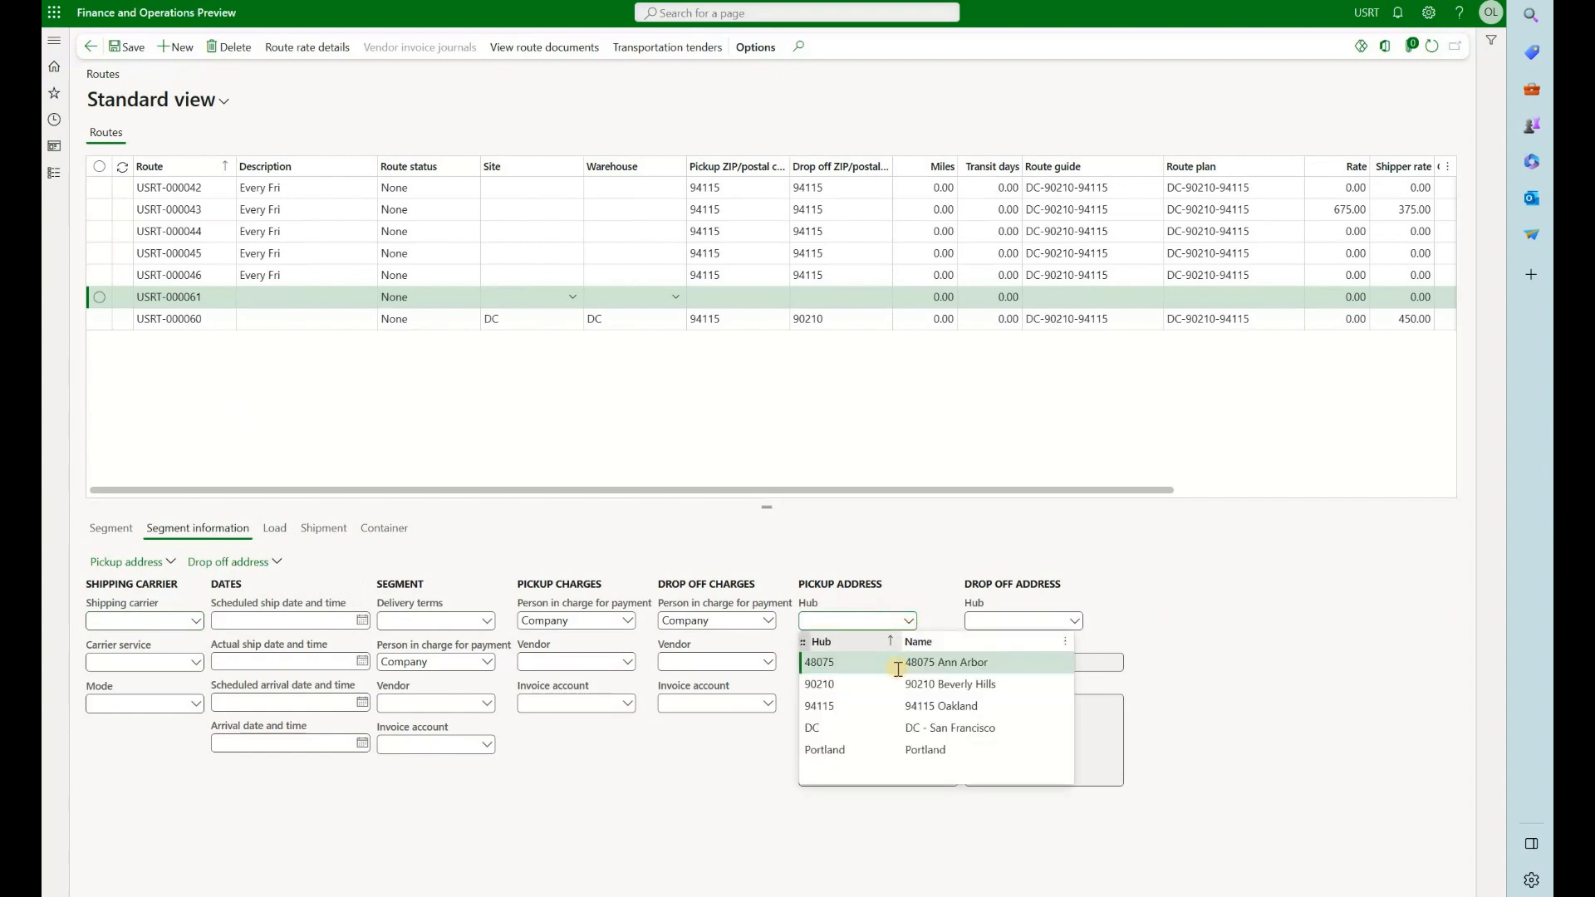
click(955, 686)
click(1074, 621)
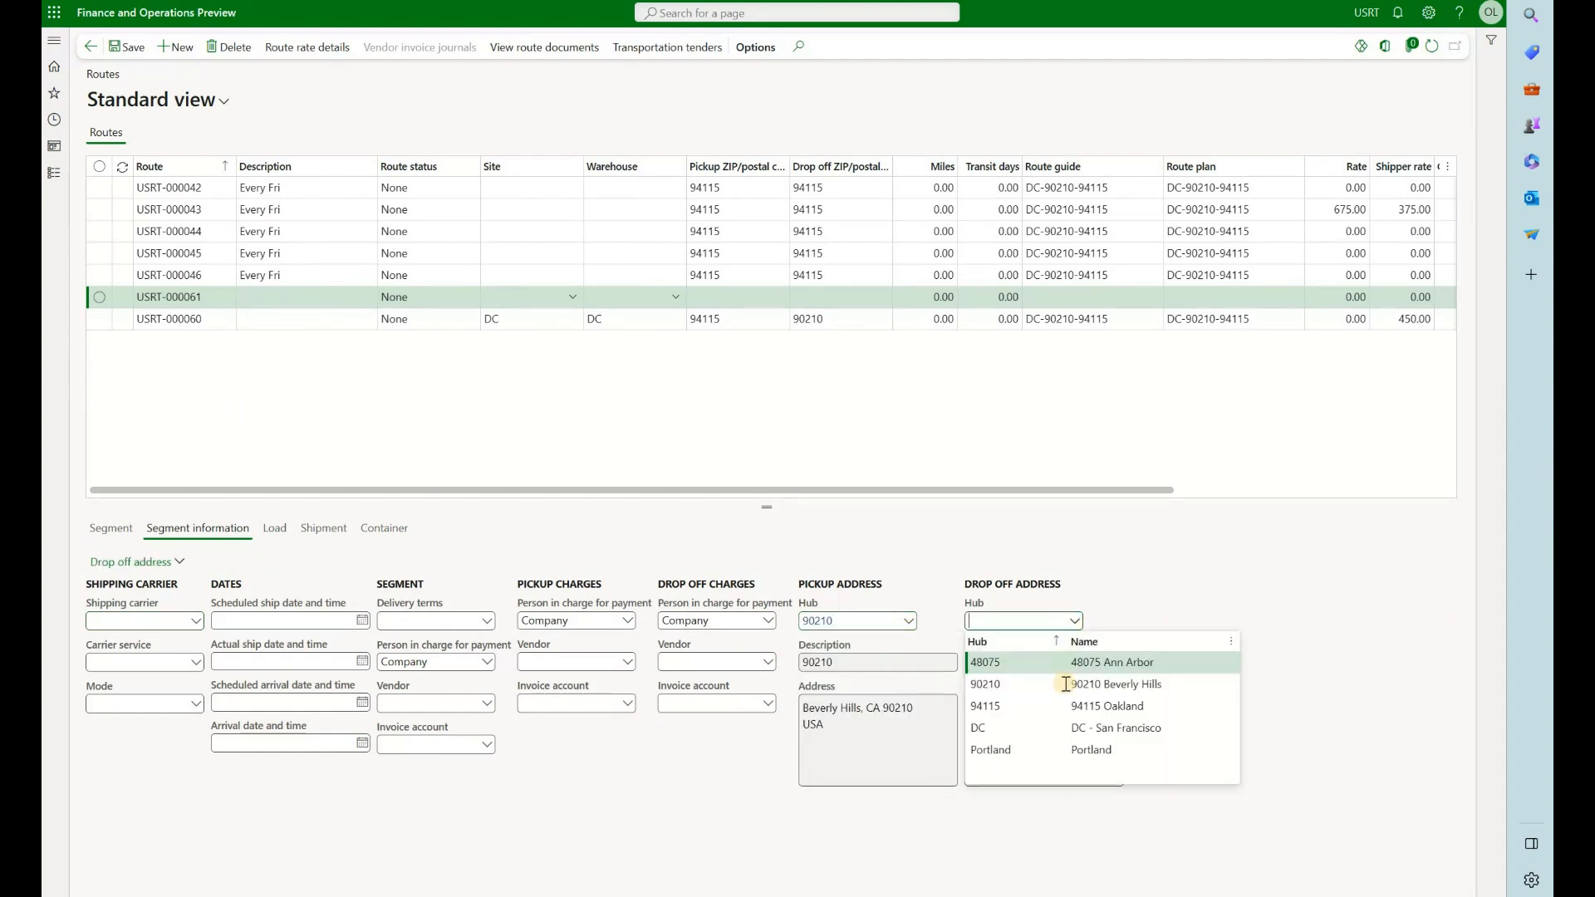
click(1071, 728)
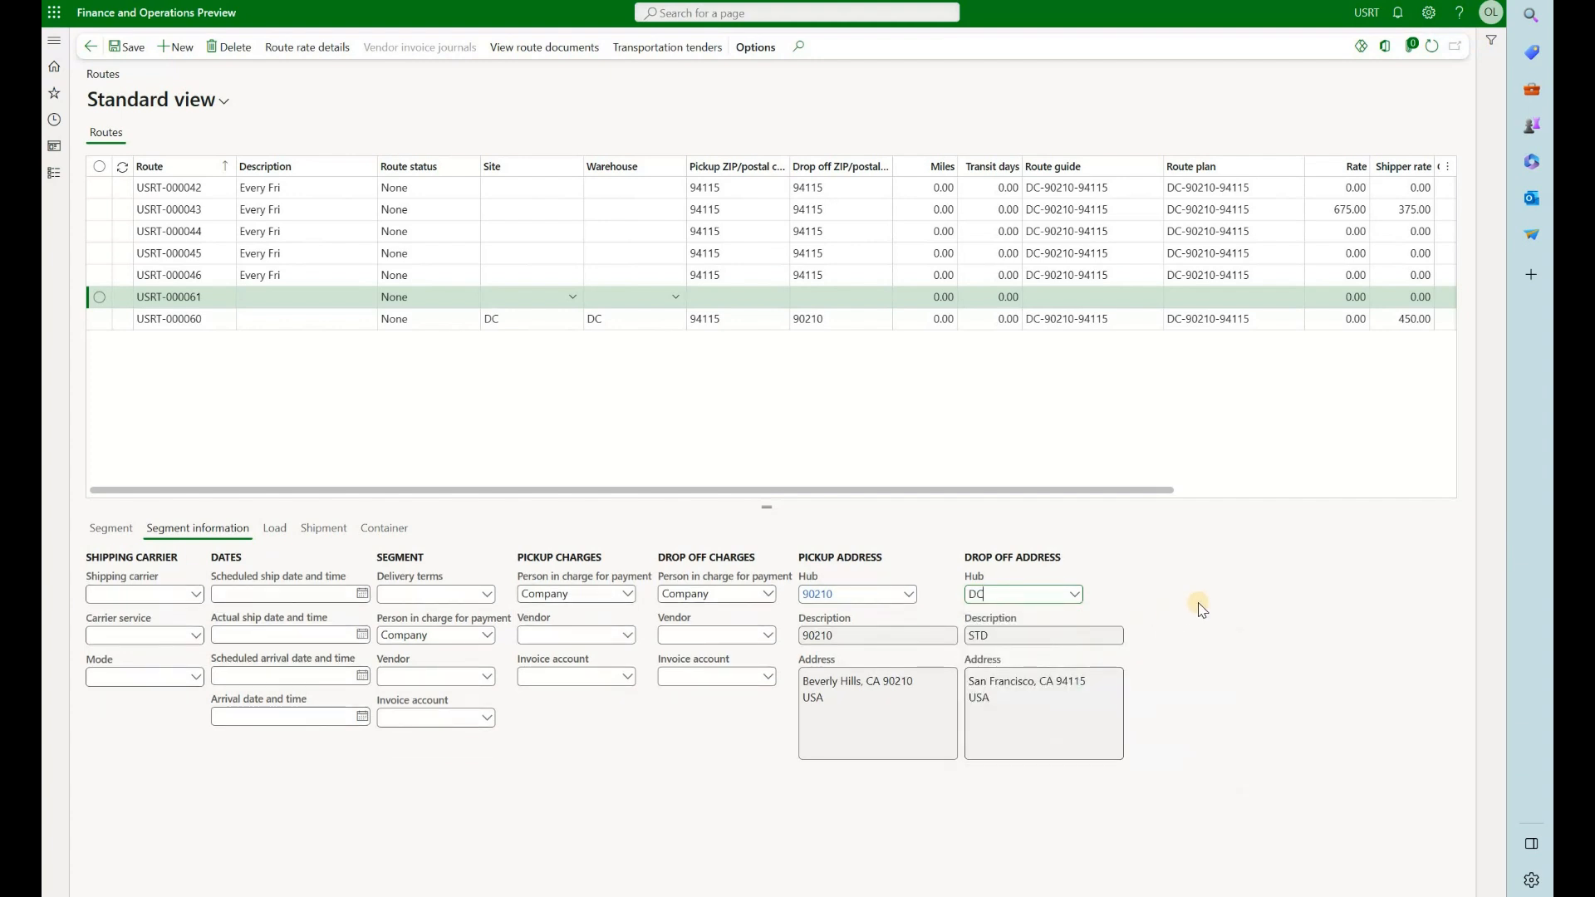